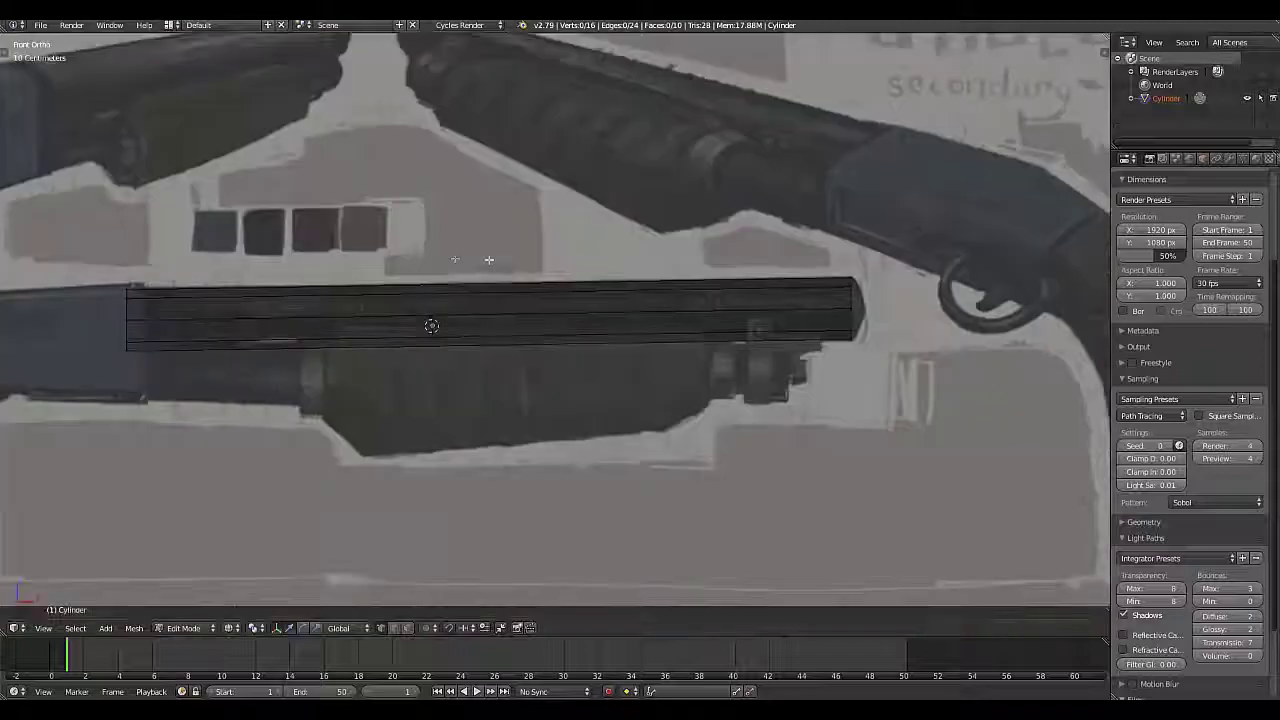
# Delete the cylinder's cap faces and extrude its end into a long barrel along the reference
pyautogui.scroll(3, 457, 208)
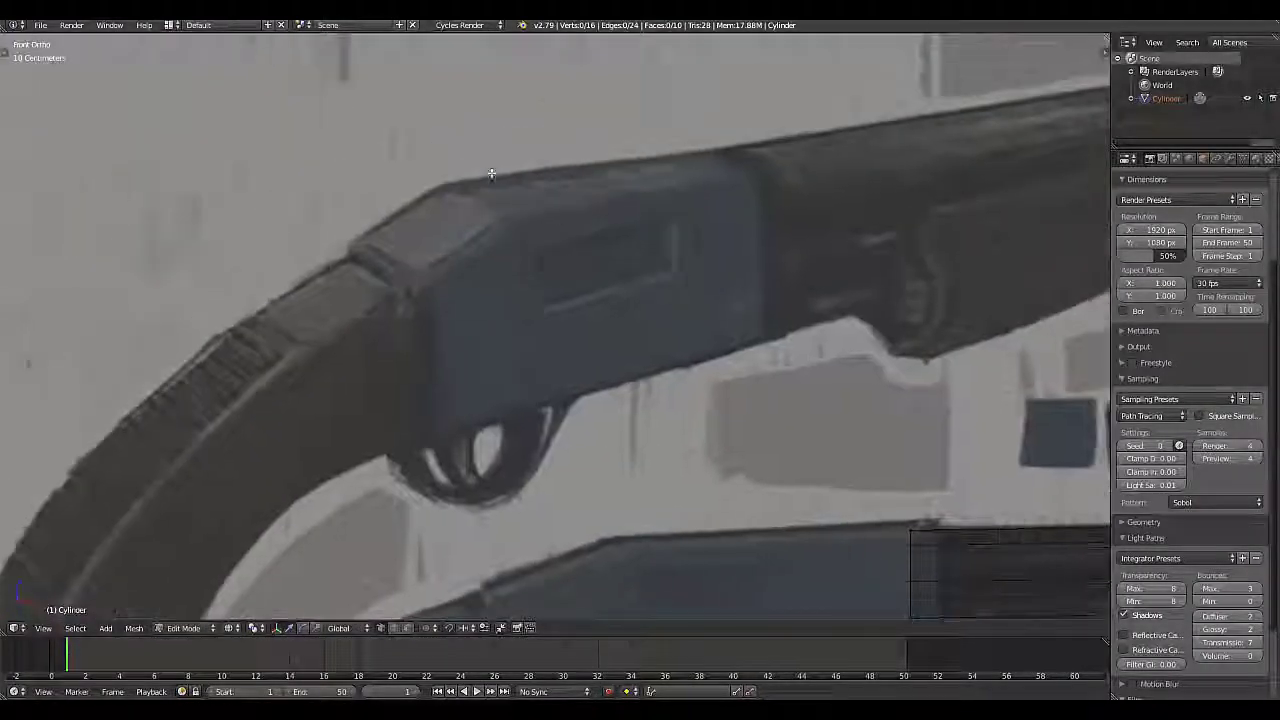
pyautogui.scroll(-3, 437, 432)
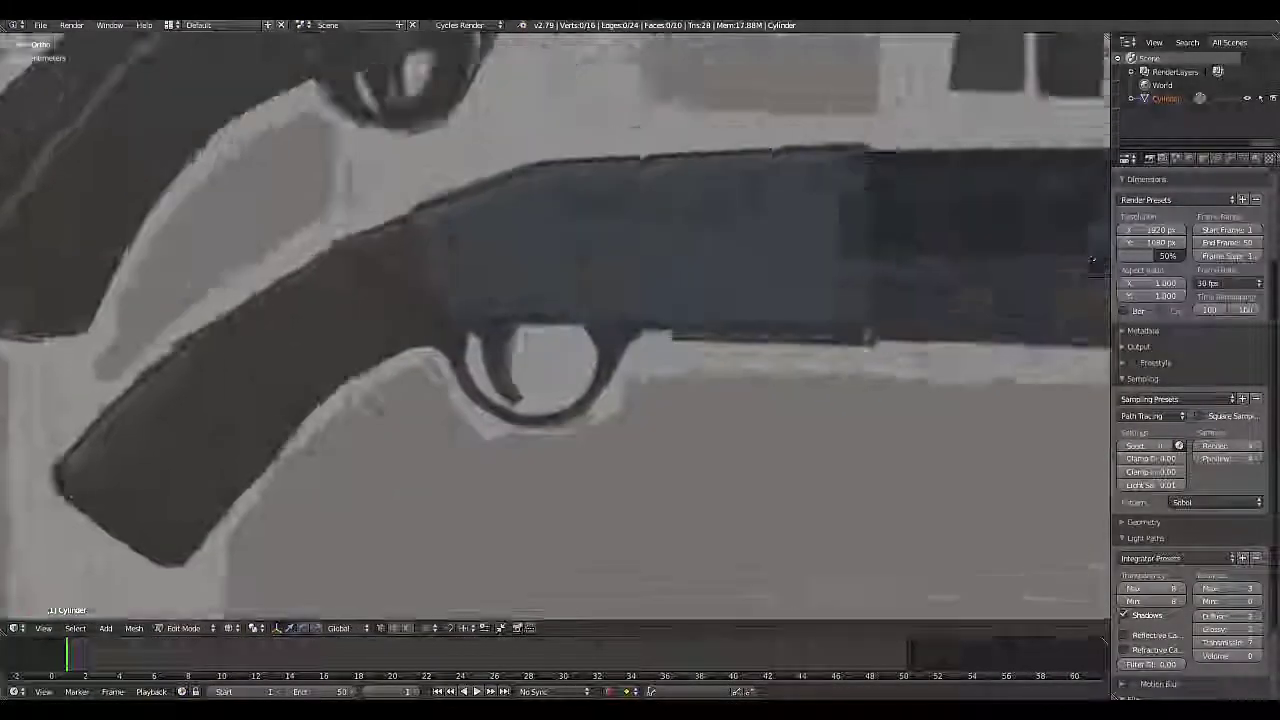
pyautogui.scroll(3, 458, 379)
pyautogui.scroll(-3, 458, 379)
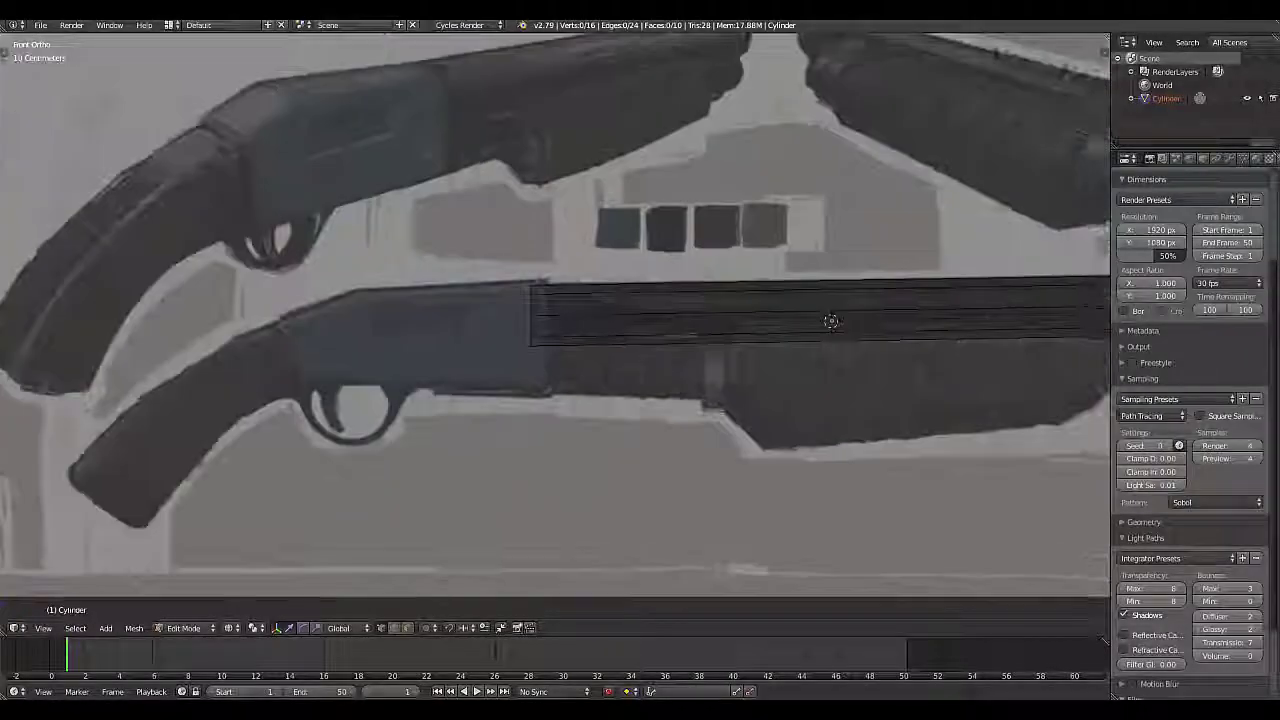
pyautogui.click(577, 306)
pyautogui.moveTo(577, 306)
pyautogui.mouseDown(button='middle')
pyautogui.moveTo(466, 429)
pyautogui.moveTo(723, 487)
pyautogui.mouseUp(button='middle')
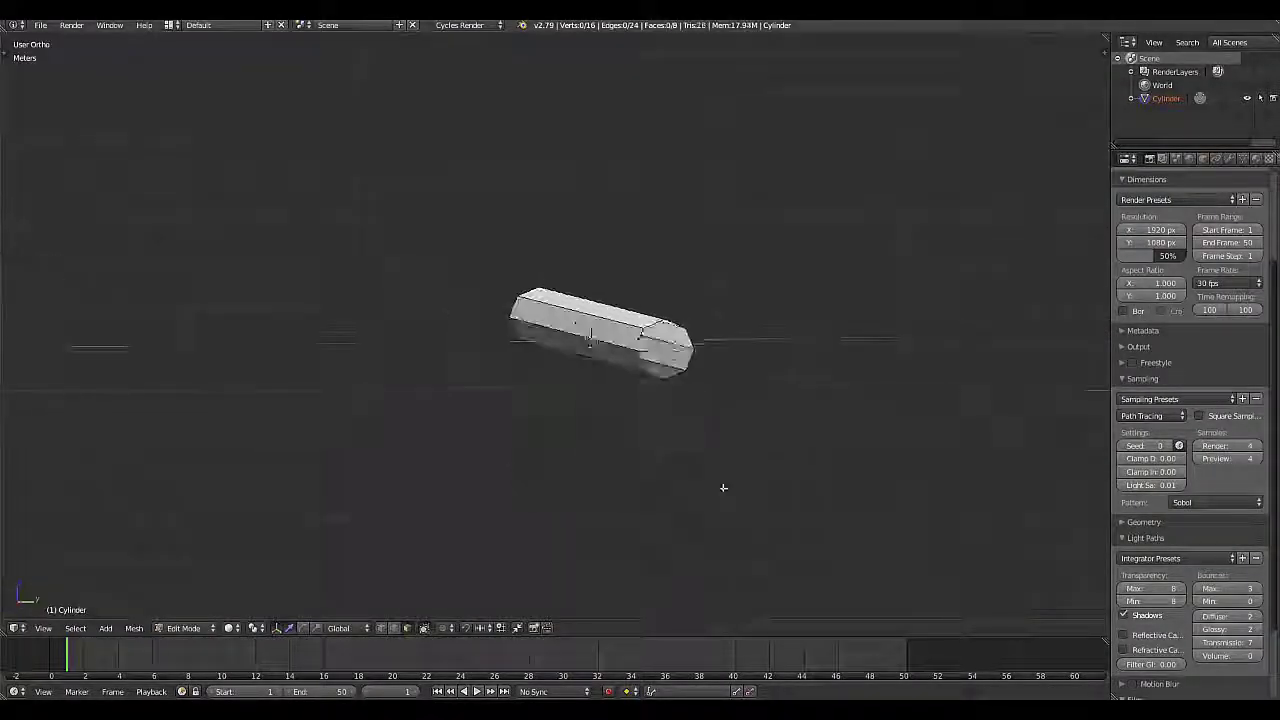
pyautogui.press('e')
pyautogui.click(470, 383)
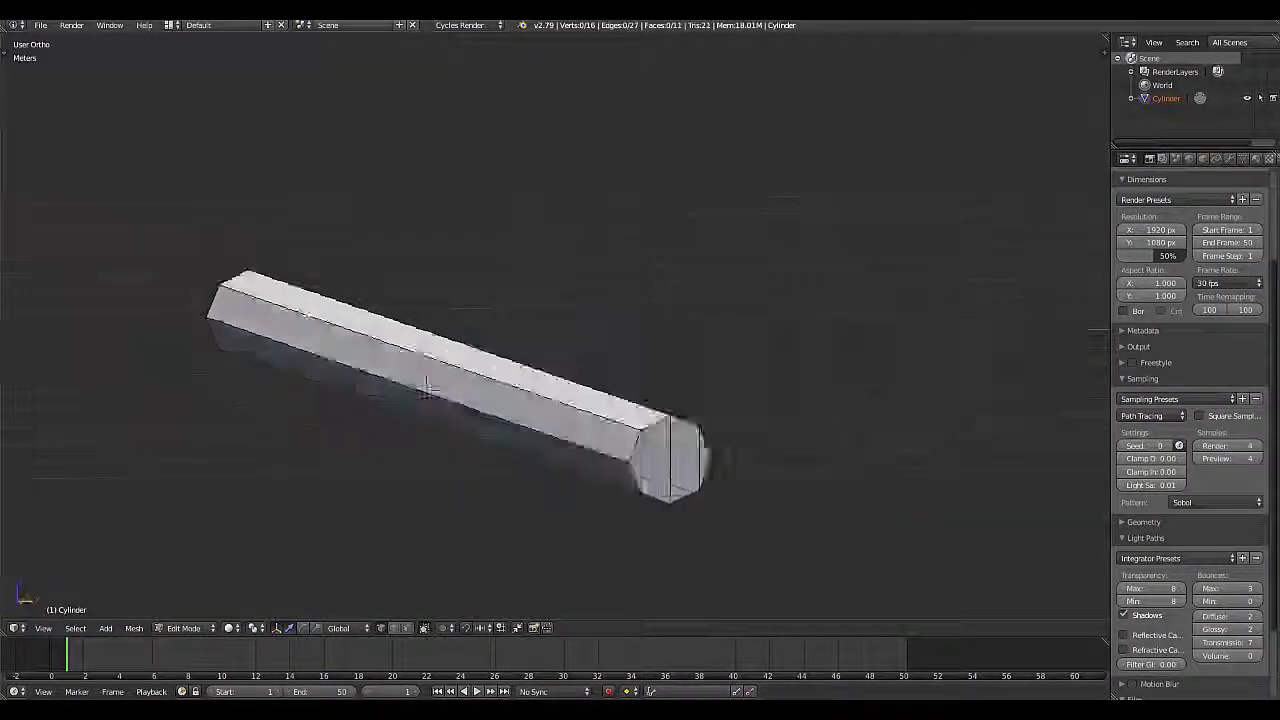
pyautogui.moveTo(470, 383); pyautogui.dragTo(700, 314, button='middle')
pyautogui.press('KP_1')
# Shrink the barrel's end face and move it to match the reference, then deselect all
pyautogui.press('s')
pyautogui.press('g')
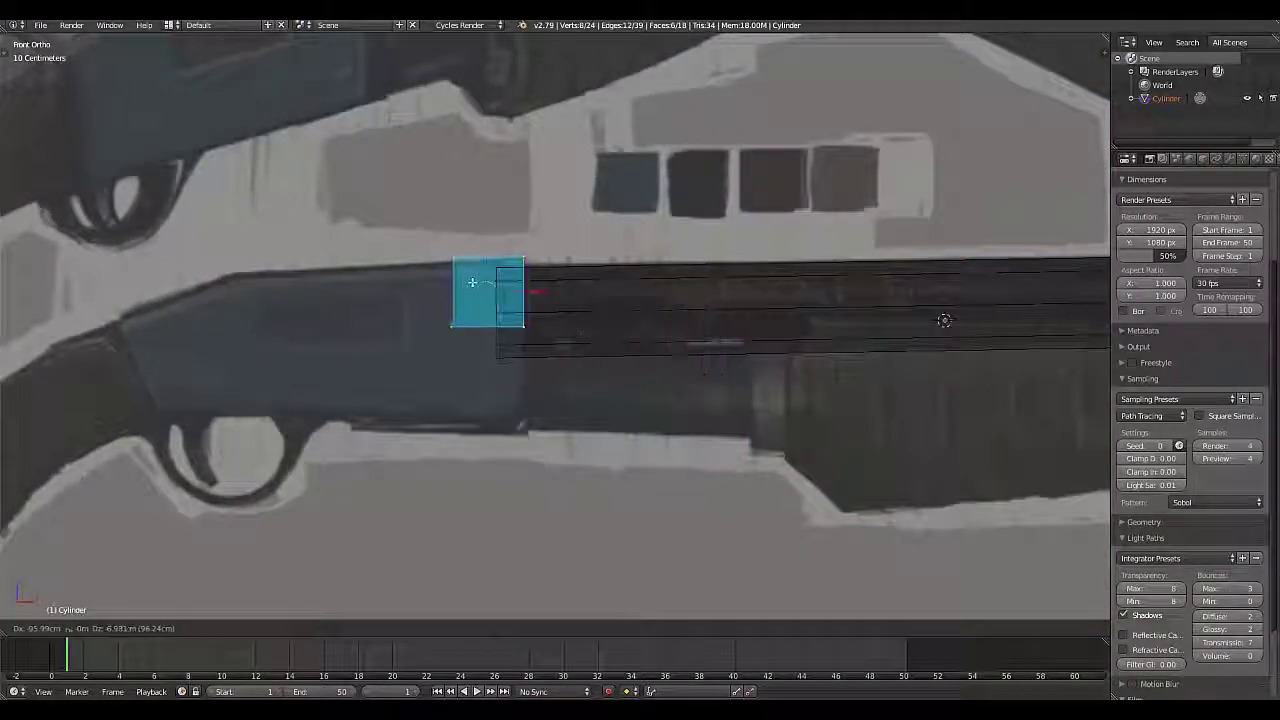
pyautogui.click(554, 426)
pyautogui.press('a')
# Box-select the barrel's left end and extrude it toward the receiver
pyautogui.scroll(-3, 500, 330)
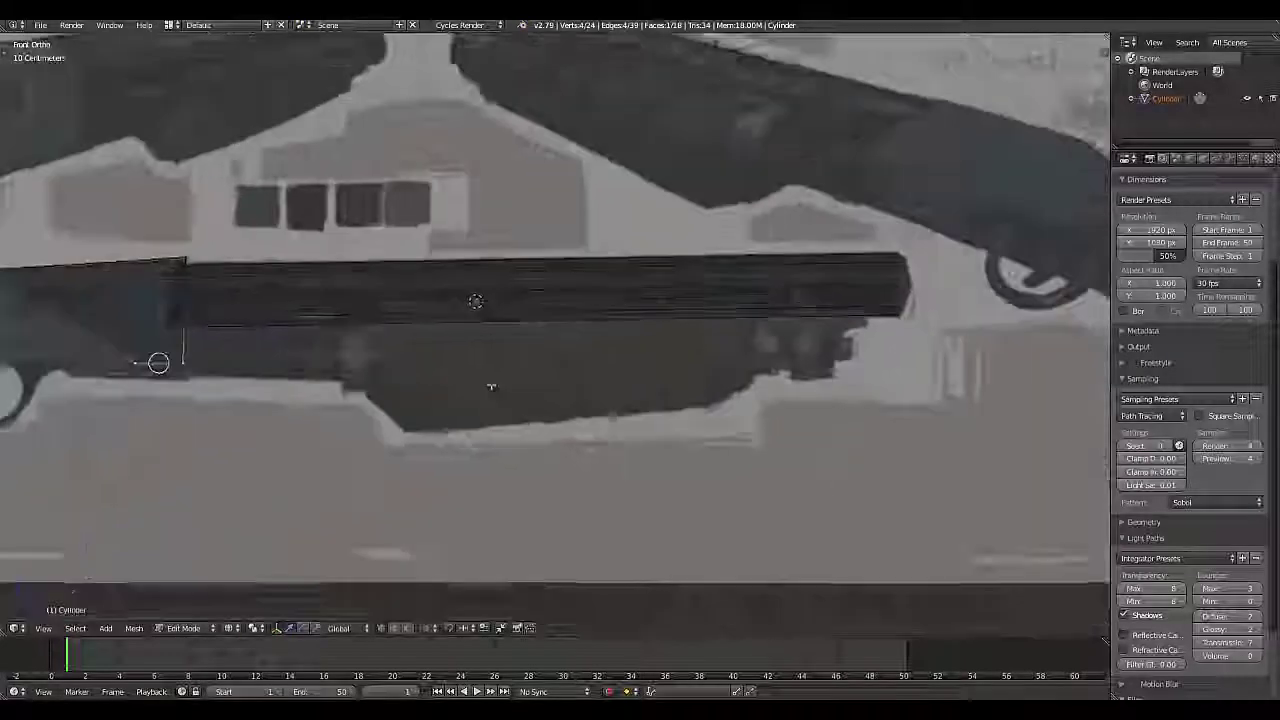
pyautogui.press('b')
pyautogui.moveTo(258, 340); pyautogui.dragTo(322, 380)
pyautogui.press('e')
pyautogui.click(72, 380)
pyautogui.moveTo(72, 380)
pyautogui.keyDown('shift'); pyautogui.mouseDown(button='middle')
pyautogui.moveTo(325, 381)
pyautogui.moveTo(600, 300)
pyautogui.mouseUp(button='middle'); pyautogui.keyUp('shift')
pyautogui.click(311, 348)
pyautogui.press('a')
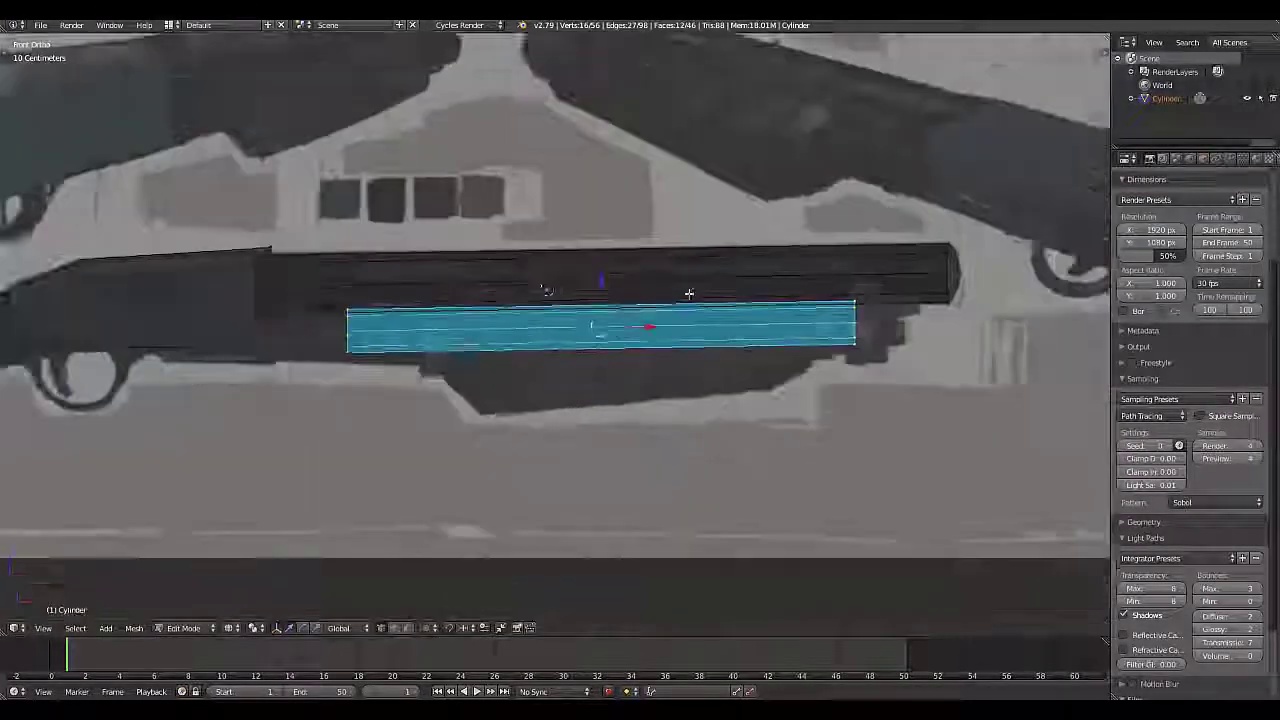
# Move the selected rear faces left and scale them to fit the receiver
pyautogui.press('g')
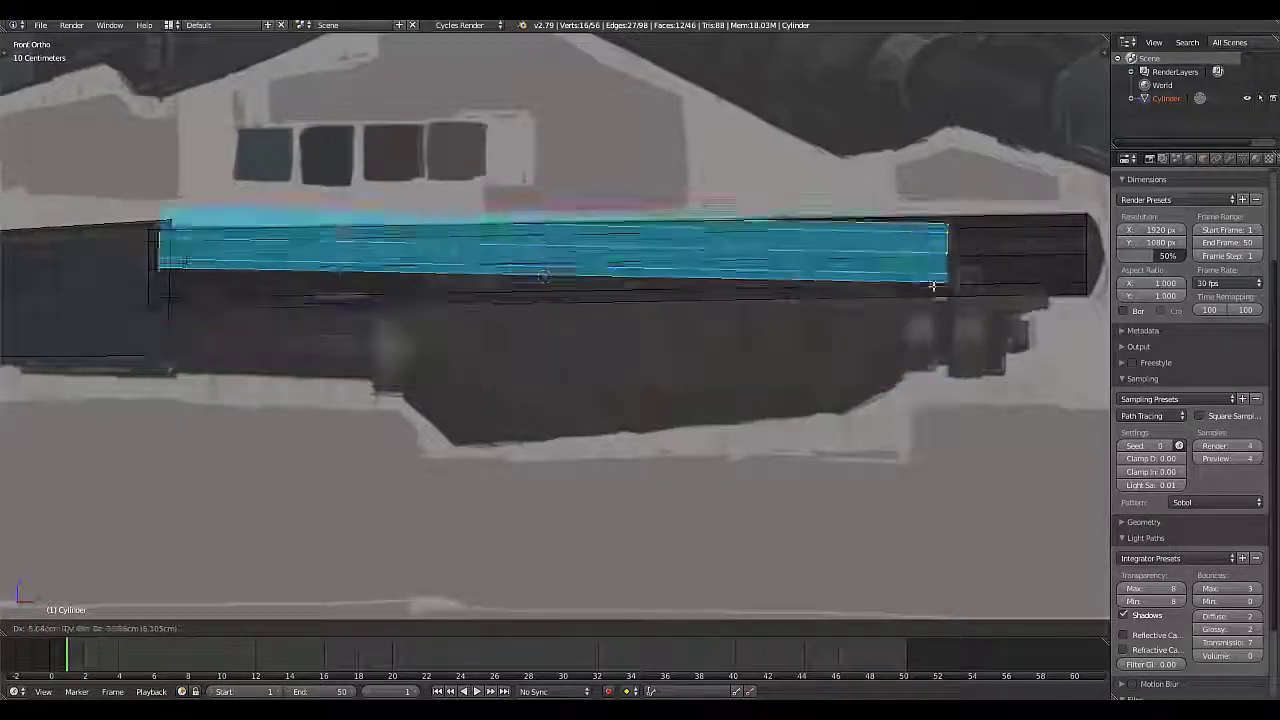
pyautogui.click(915, 381)
pyautogui.press('s')
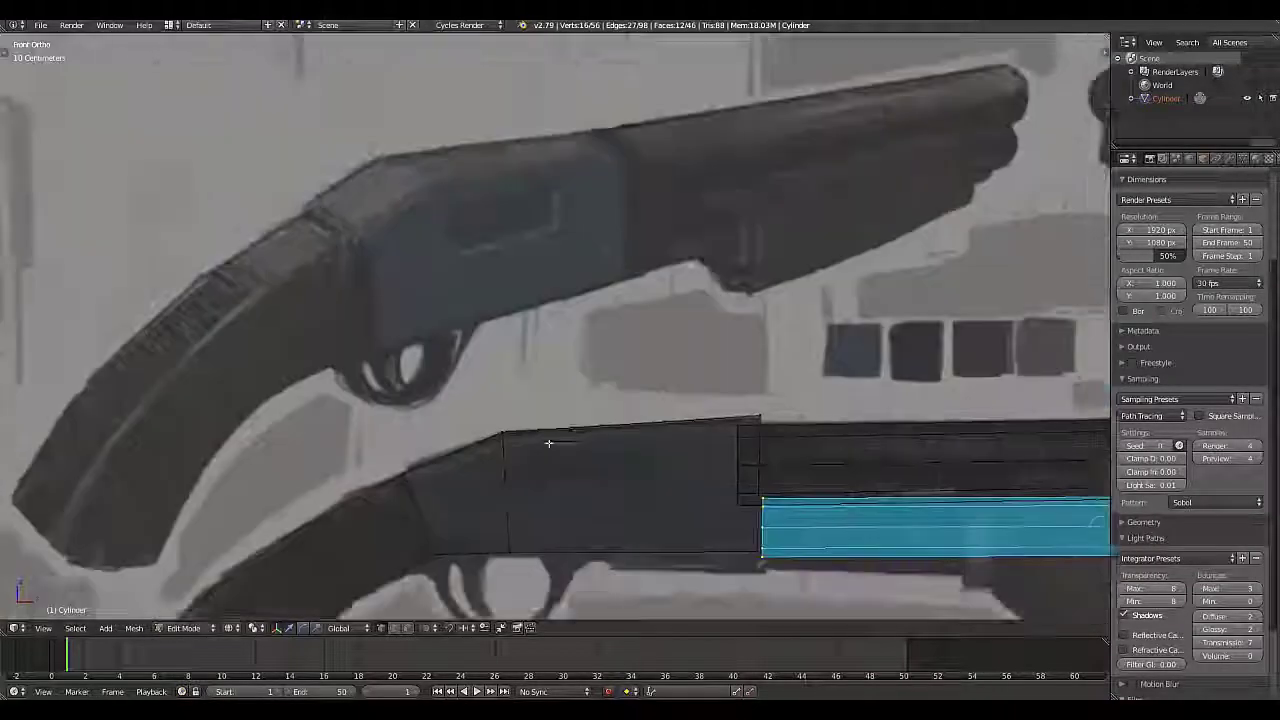
pyautogui.moveTo(549, 443)
pyautogui.mouseDown(button='middle')
pyautogui.moveTo(483, 375)
pyautogui.moveTo(771, 349)
pyautogui.moveTo(603, 372)
pyautogui.mouseUp(button='middle')
pyautogui.moveTo(840, 158); pyautogui.dragTo(825, 318, button='middle')
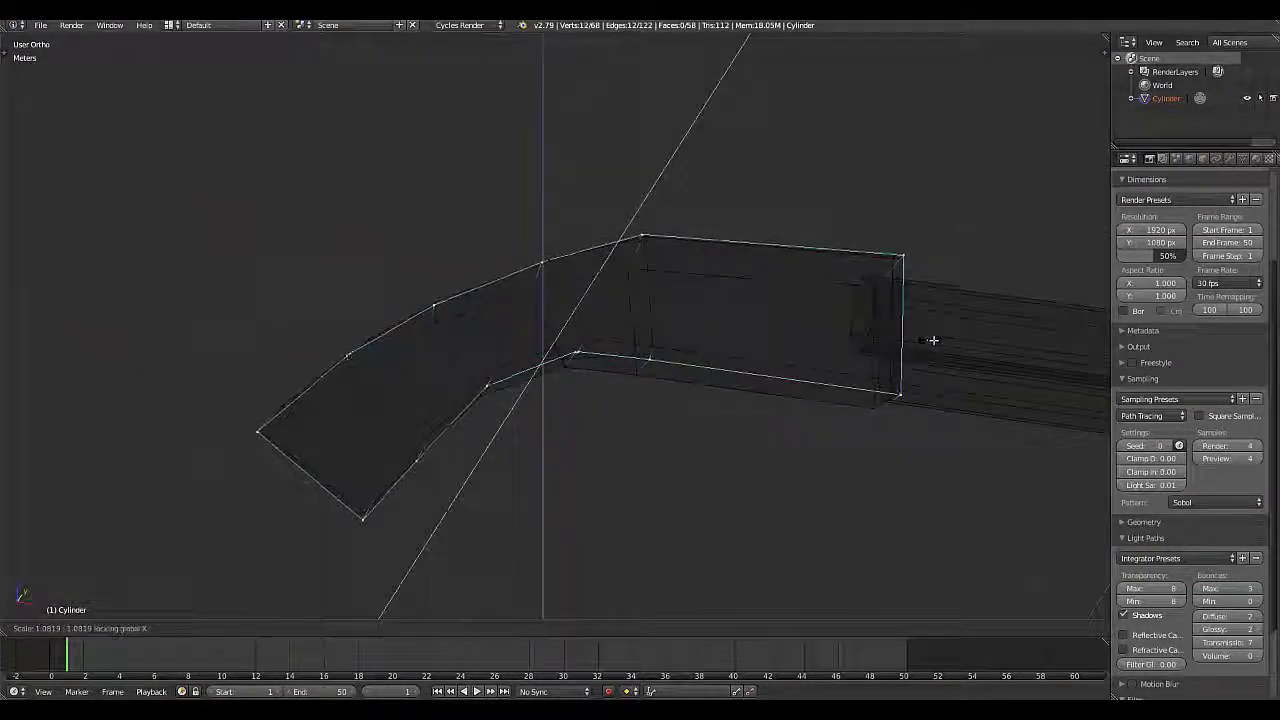
# Confirm the stock resize and check it in solid shading from front and angled views
pyautogui.click(932, 340)
pyautogui.press('z')
pyautogui.press('KP_1')
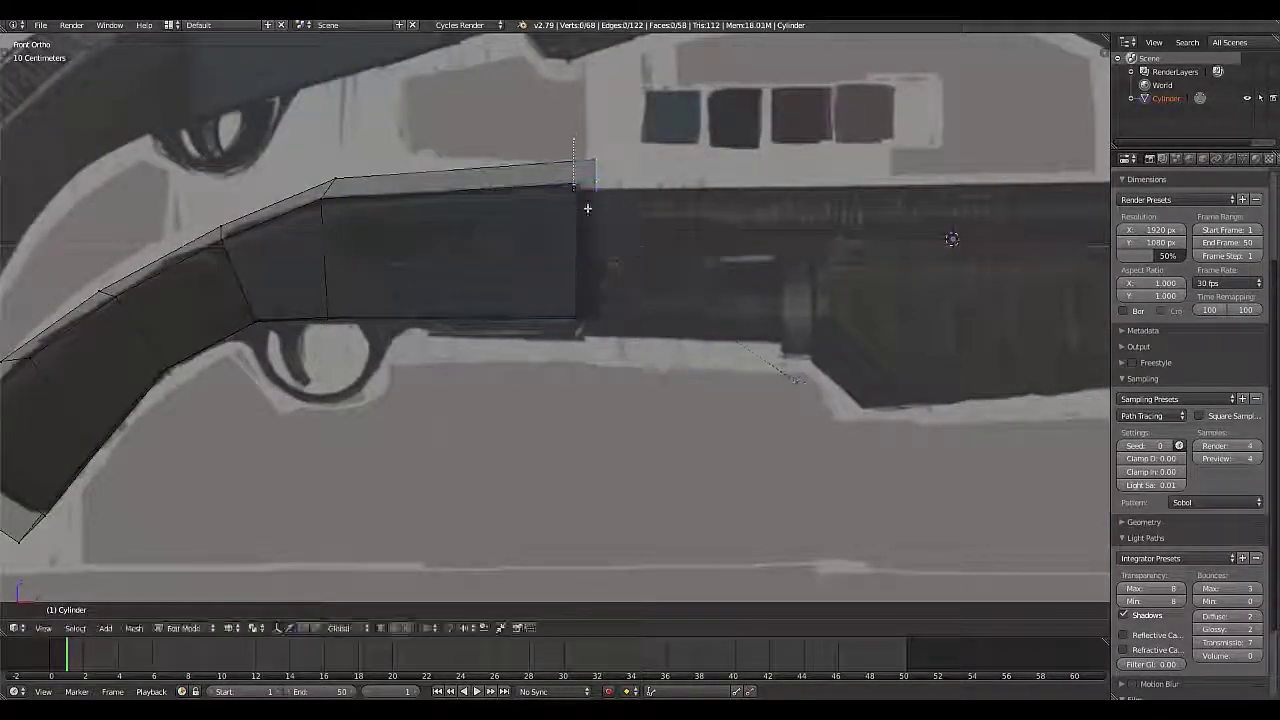
pyautogui.press('Home')
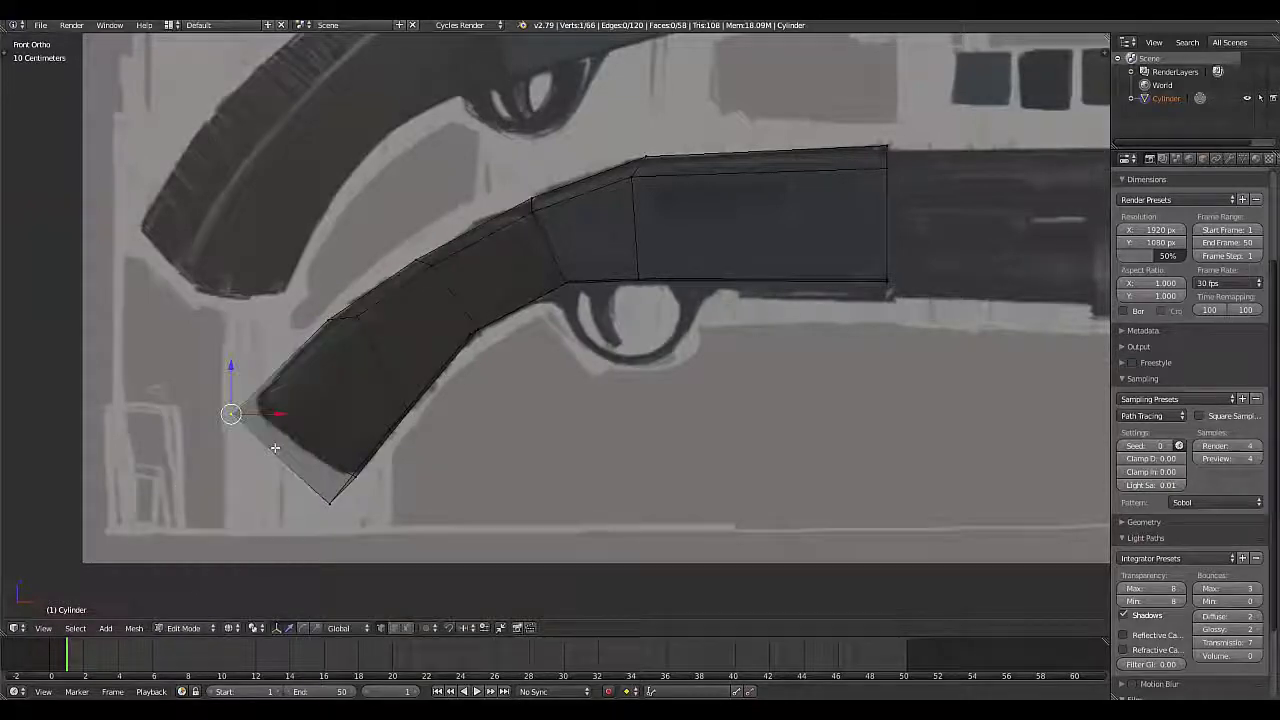
pyautogui.moveTo(277, 423)
pyautogui.mouseDown(button='middle')
pyautogui.moveTo(646, 512)
pyautogui.moveTo(372, 443)
pyautogui.mouseUp(button='middle')
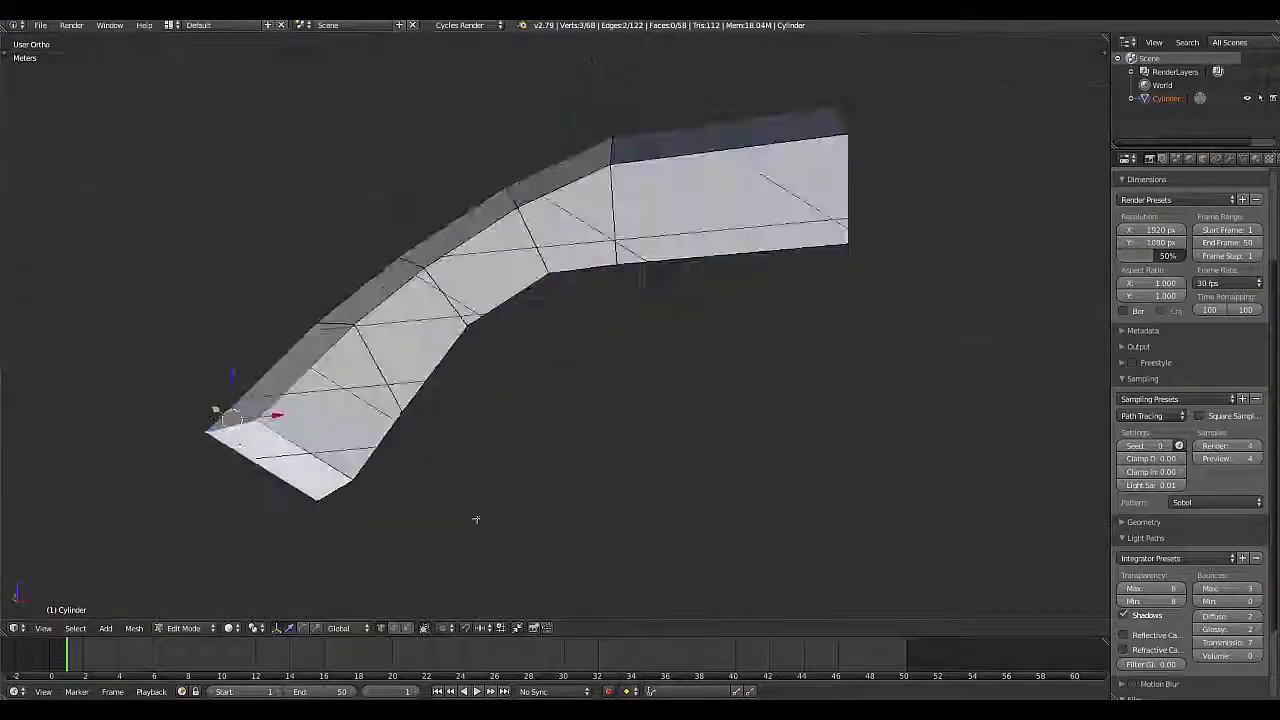
pyautogui.press('KP_1')
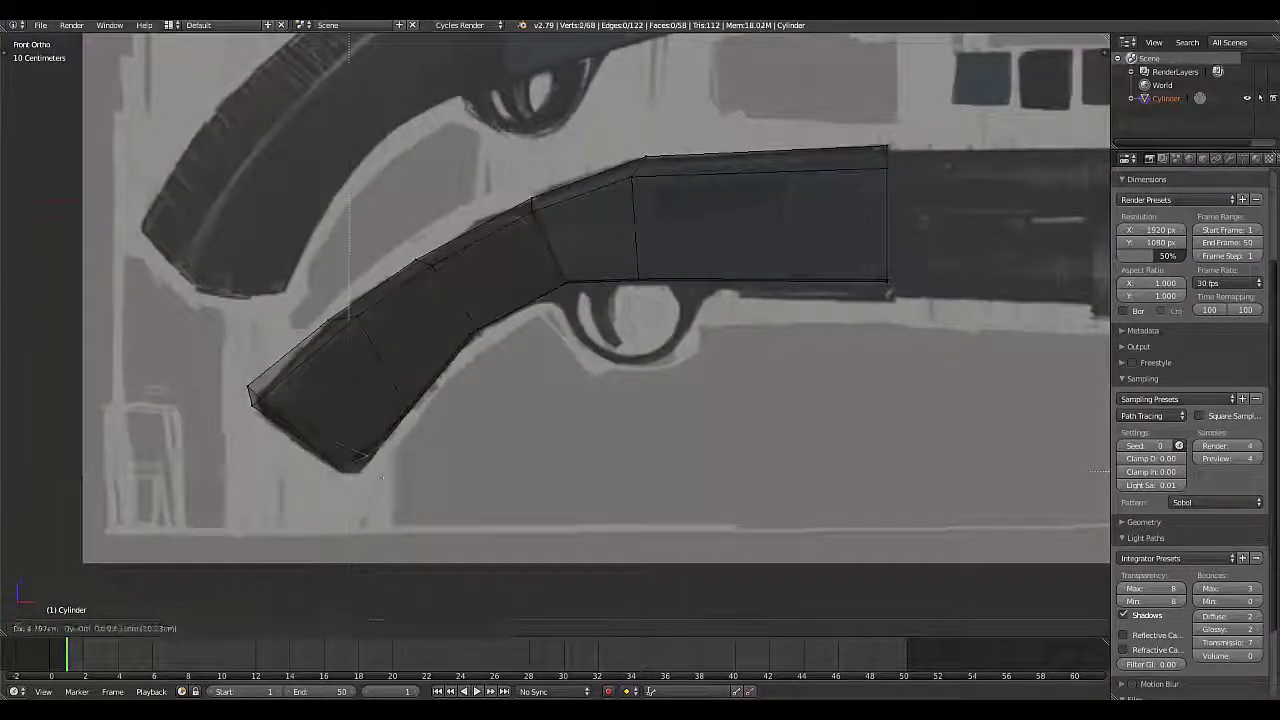
pyautogui.moveTo(381, 477); pyautogui.dragTo(314, 423, button='middle')
pyautogui.press('KP_1')
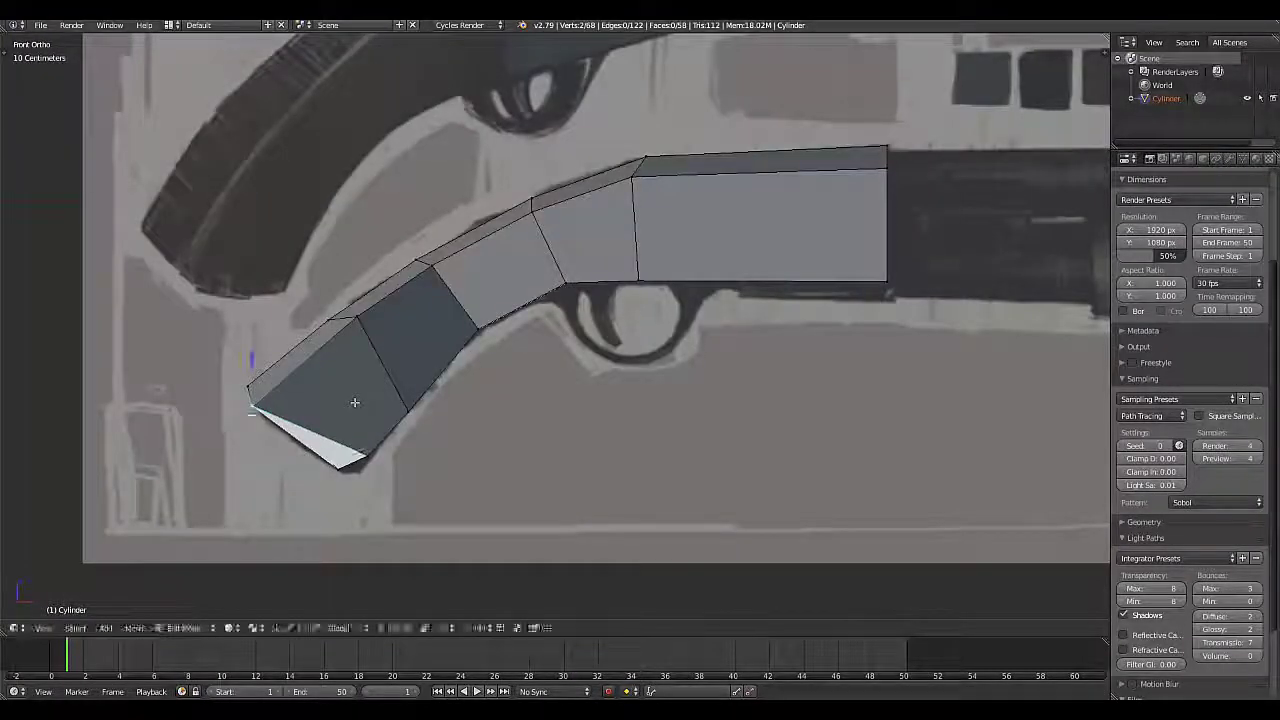
# Move the selected stock vertices to follow the reference's curved stock
pyautogui.press('g')
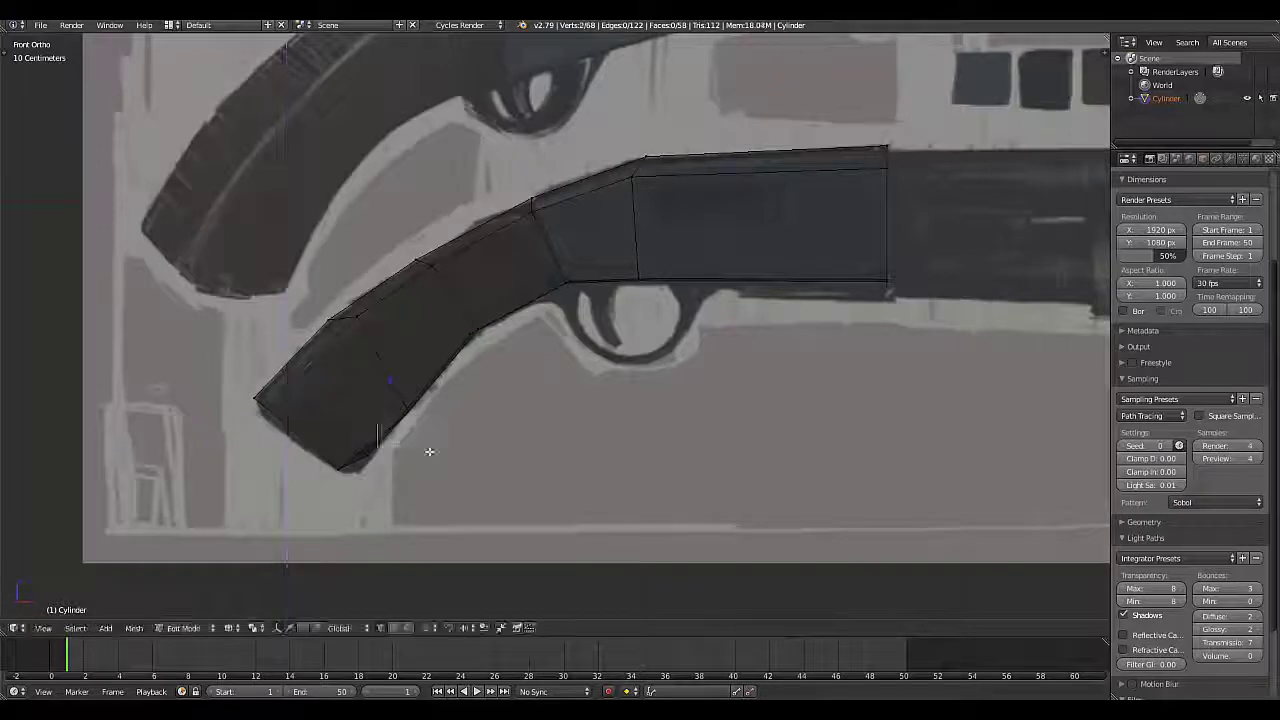
pyautogui.moveTo(429, 451)
pyautogui.mouseDown(button='middle')
pyautogui.moveTo(597, 520)
pyautogui.moveTo(483, 543)
pyautogui.mouseUp(button='middle')
pyautogui.press('KP_1')
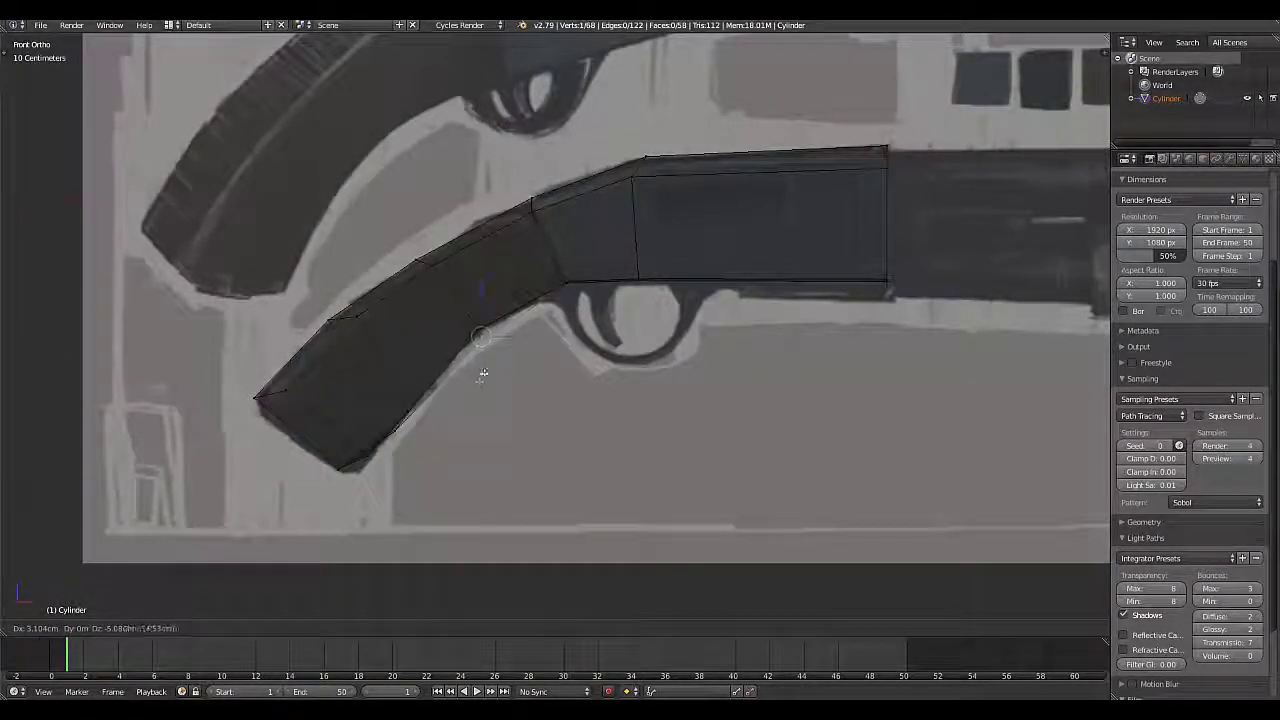
pyautogui.click(482, 374)
pyautogui.moveTo(482, 374); pyautogui.dragTo(607, 267, button='middle')
pyautogui.press('KP_1')
pyautogui.moveTo(671, 301)
pyautogui.keyDown('shift'); pyautogui.mouseDown(button='middle')
pyautogui.moveTo(560, 360)
pyautogui.moveTo(413, 398)
pyautogui.mouseUp(button='middle'); pyautogui.keyUp('shift')
# Add an edge loop near the stock bend and scale it
pyautogui.moveTo(763, 529); pyautogui.dragTo(483, 371, button='middle')
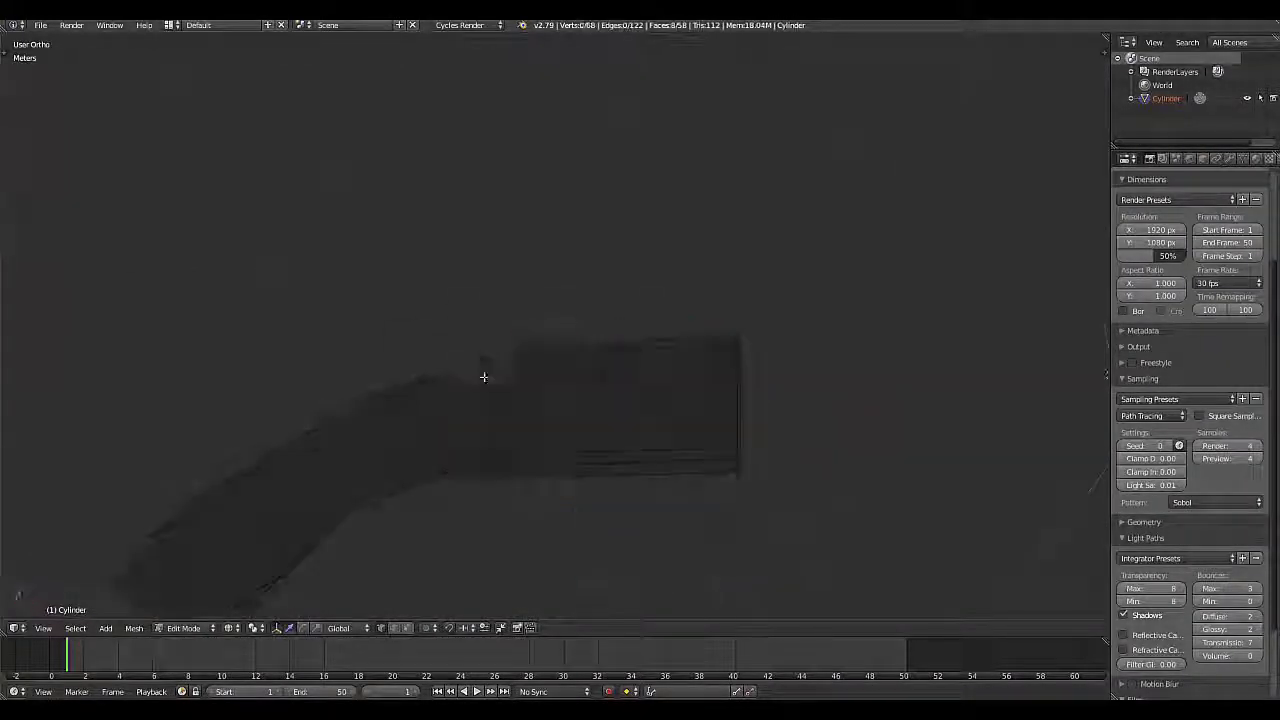
pyautogui.hotkey('ctrl', 'r')
pyautogui.click(460, 360)
pyautogui.click(400, 338)
pyautogui.moveTo(400, 338); pyautogui.dragTo(567, 430, button='middle')
pyautogui.press('s')
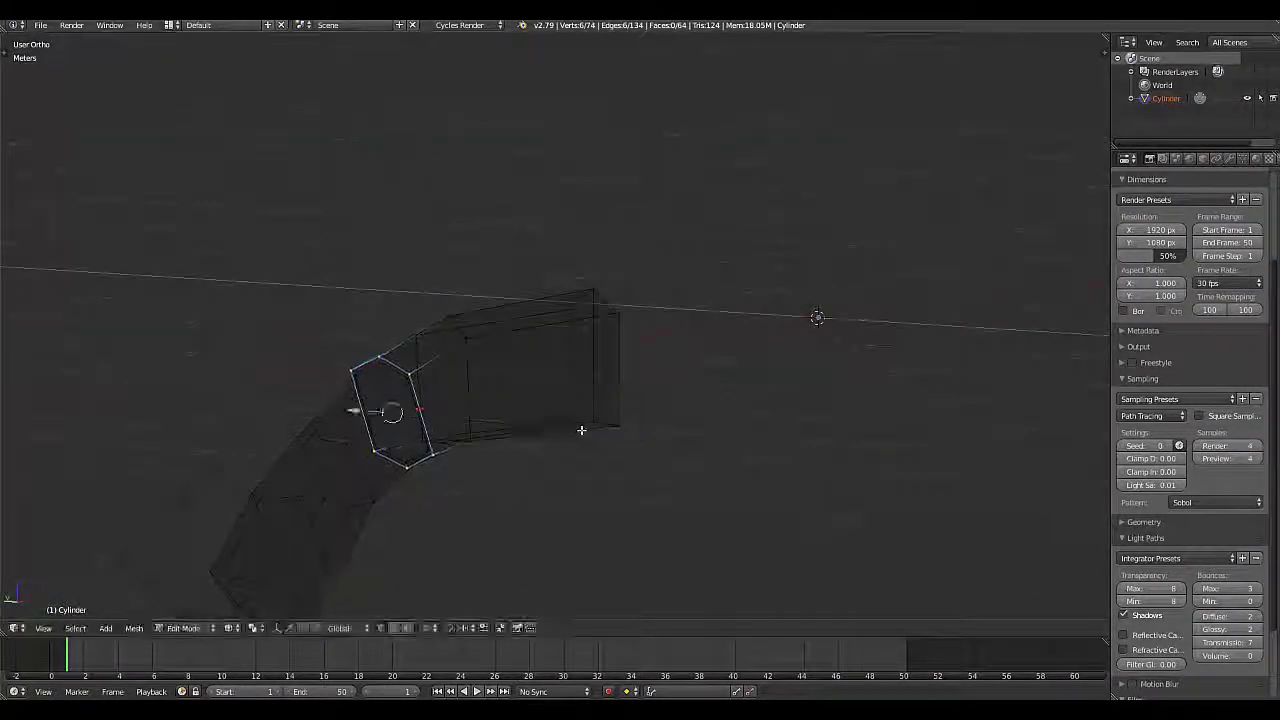
pyautogui.press('KP_1')
# Delete the selected strip of faces on the receiver
pyautogui.moveTo(557, 367); pyautogui.dragTo(857, 347, button='middle')
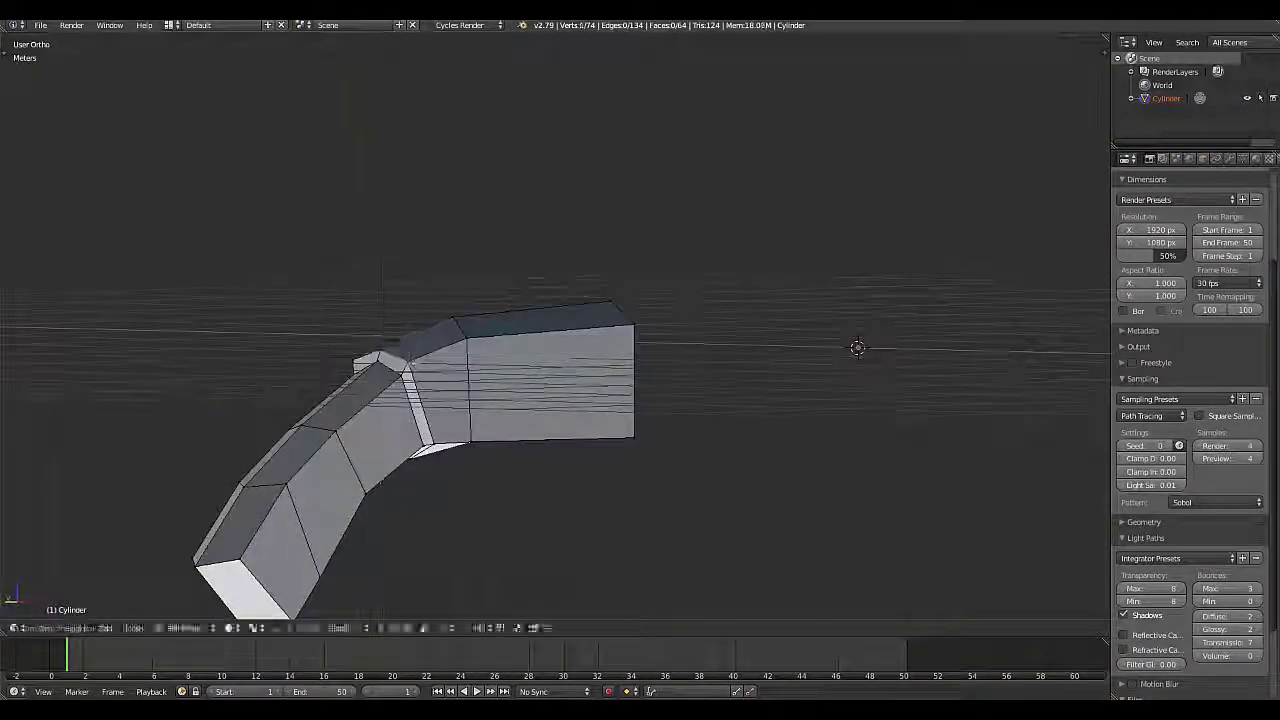
pyautogui.moveTo(368, 353); pyautogui.dragTo(448, 395, button='middle')
pyautogui.press('KP_1')
pyautogui.scroll(3, 420, 380)
pyautogui.press('KP_1')
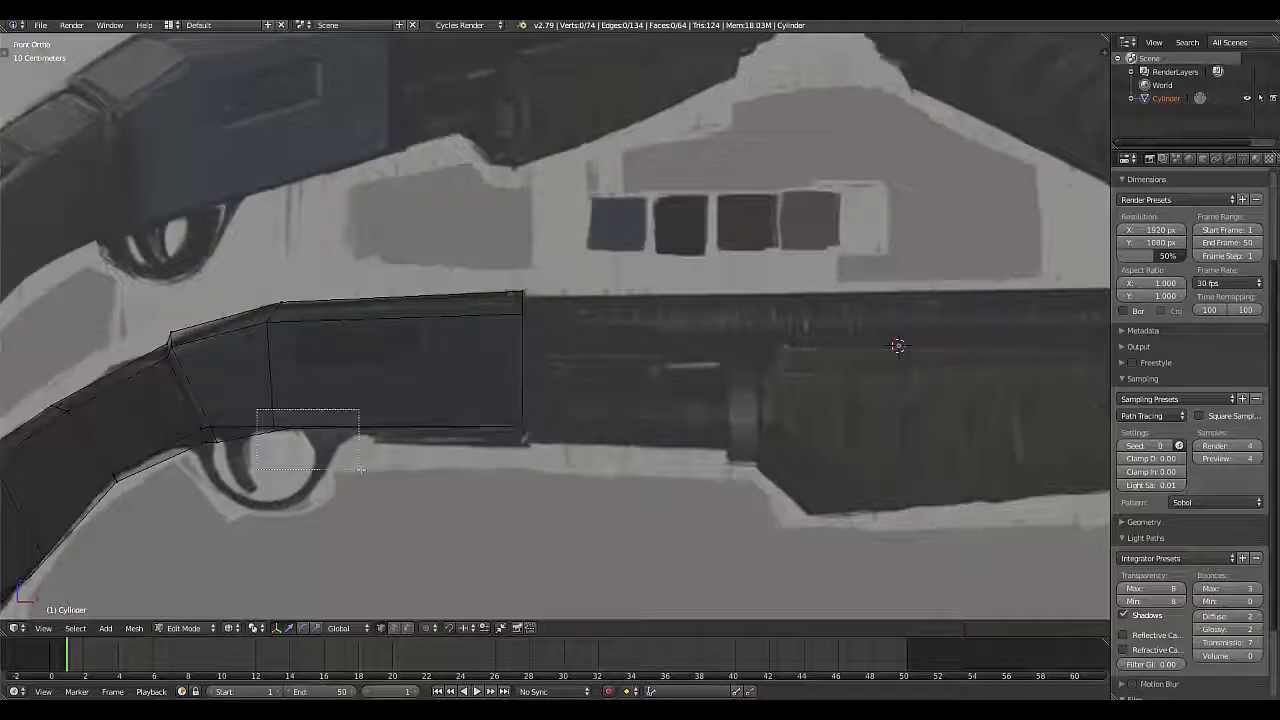
pyautogui.scroll(-5, 360, 468)
pyautogui.moveTo(360, 468)
pyautogui.mouseDown(button='middle')
pyautogui.moveTo(337, 354)
pyautogui.moveTo(528, 455)
pyautogui.mouseUp(button='middle')
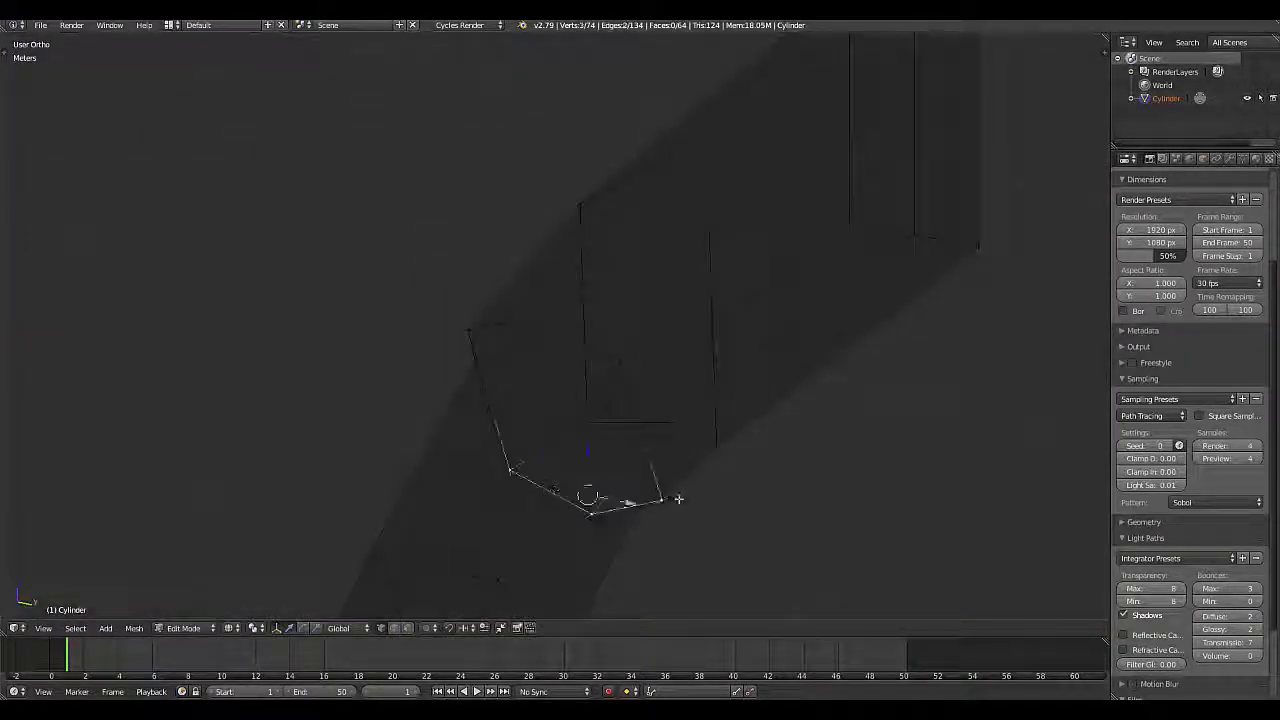
pyautogui.moveTo(678, 499); pyautogui.dragTo(791, 574, button='middle')
pyautogui.press('KP_1')
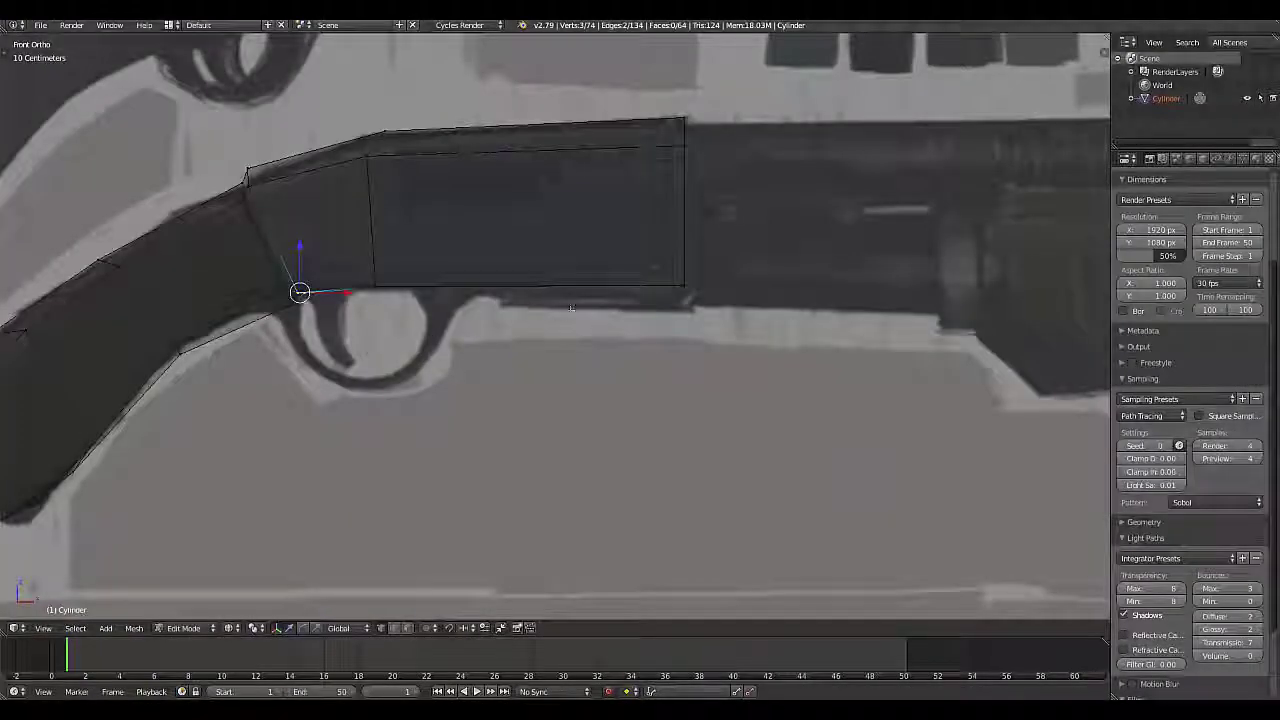
pyautogui.moveTo(571, 308)
pyautogui.mouseDown(button='middle')
pyautogui.moveTo(551, 346)
pyautogui.moveTo(570, 323)
pyautogui.mouseUp(button='middle')
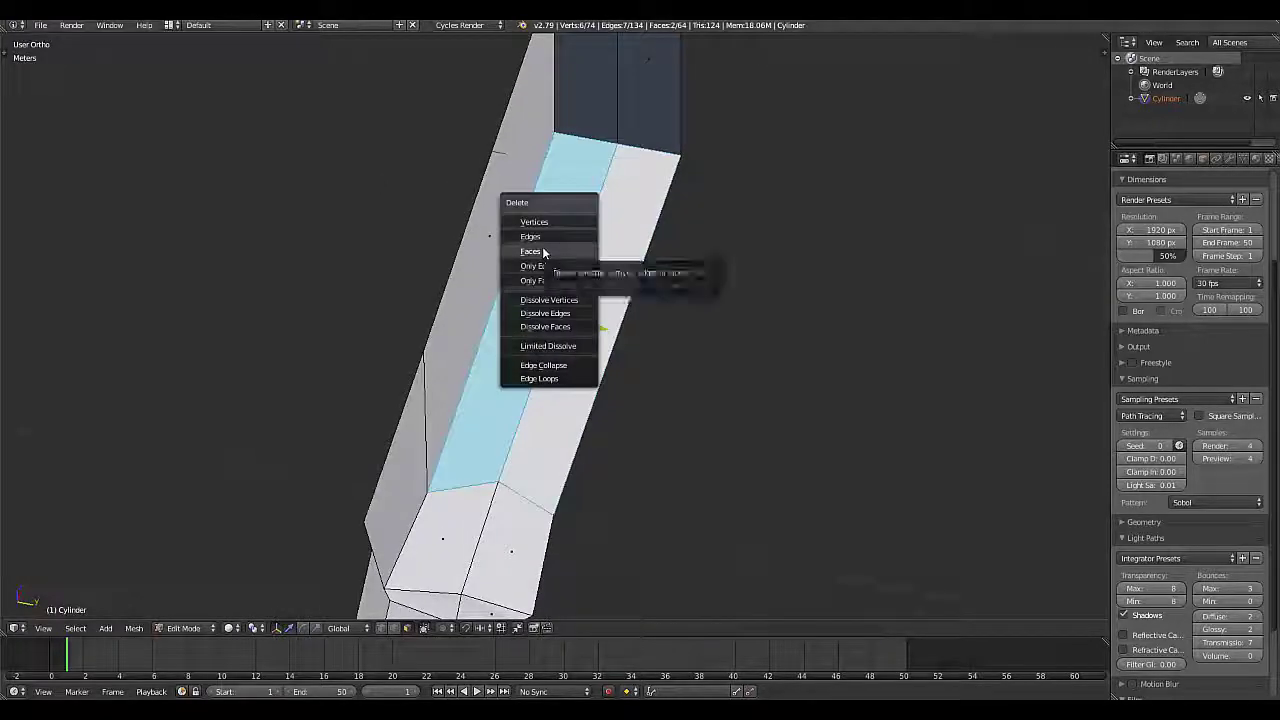
pyautogui.click(543, 253)
pyautogui.press('KP_1')
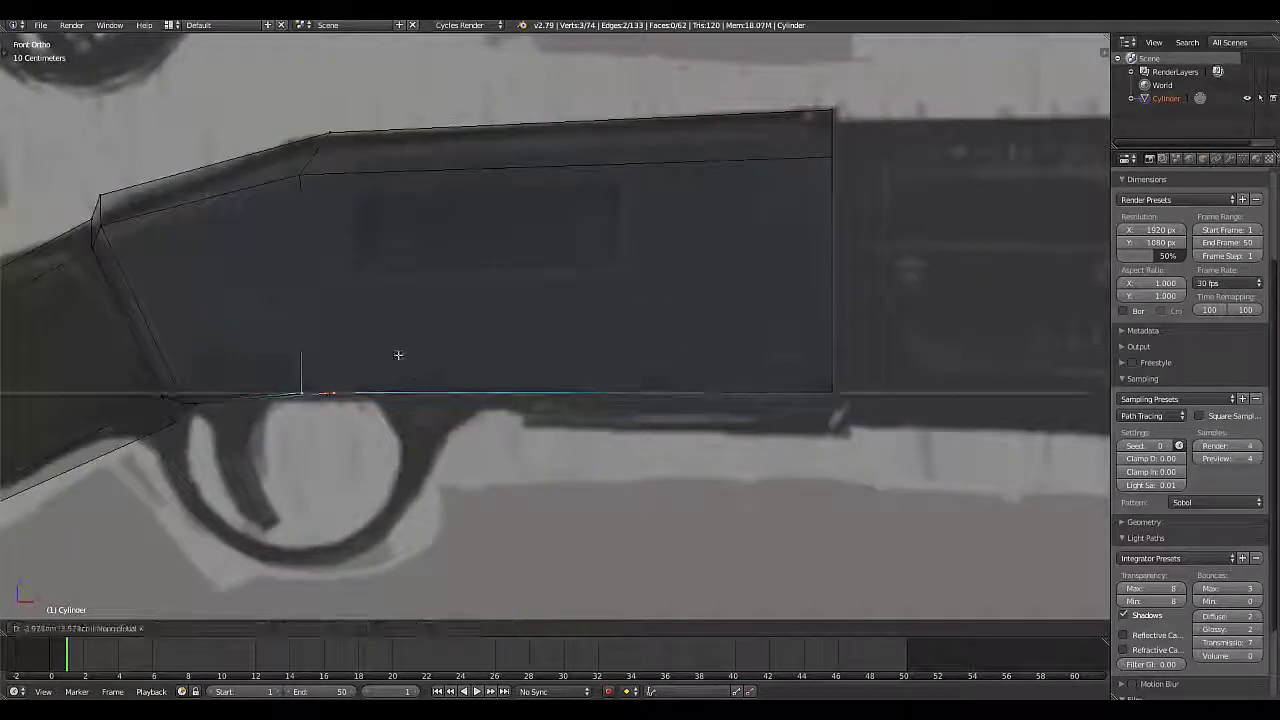
# Slide the new edge loop along the receiver and add another loop cut across it
pyautogui.scroll(-4, 534, 474)
pyautogui.keyDown('shift'); pyautogui.moveTo(534, 474); pyautogui.dragTo(534, 354, button='middle'); pyautogui.keyUp('shift')
pyautogui.scroll(3, 506, 329)
pyautogui.hotkey('ctrl', 'r')
pyautogui.click(423, 241)
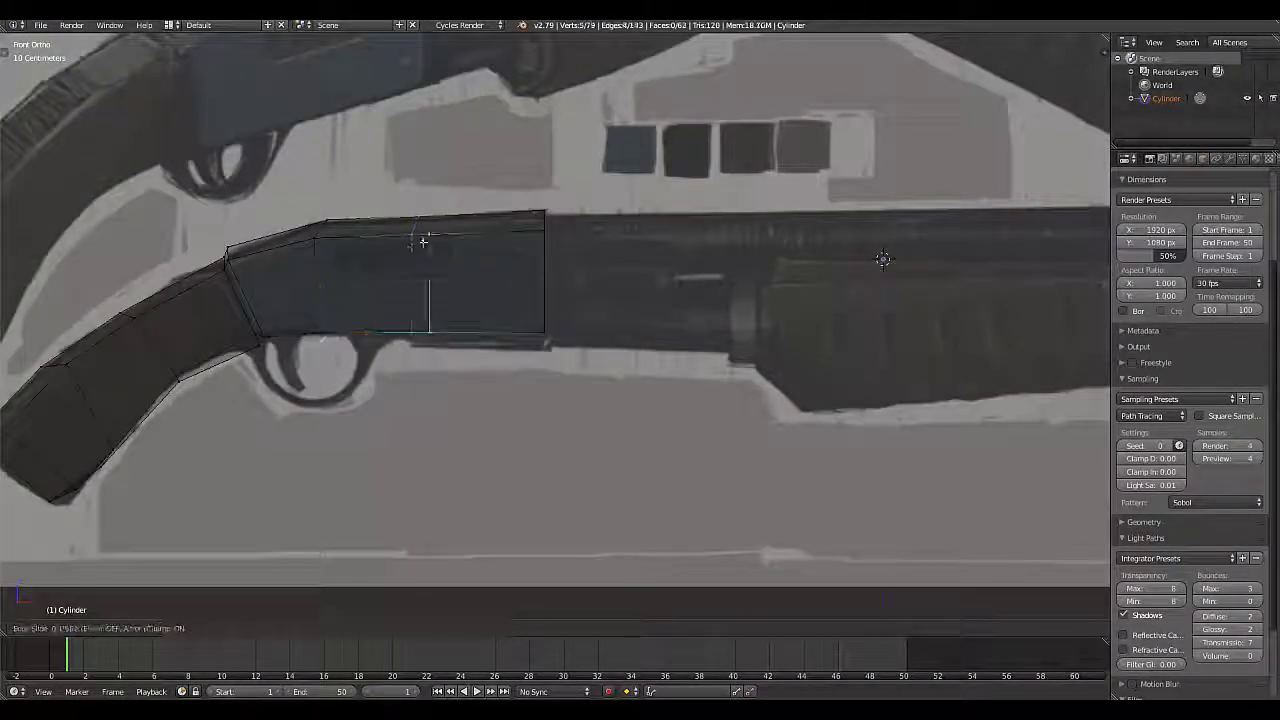
pyautogui.click(423, 241)
pyautogui.moveTo(423, 241)
pyautogui.mouseDown(button='middle')
pyautogui.moveTo(454, 443)
pyautogui.moveTo(547, 323)
pyautogui.mouseUp(button='middle')
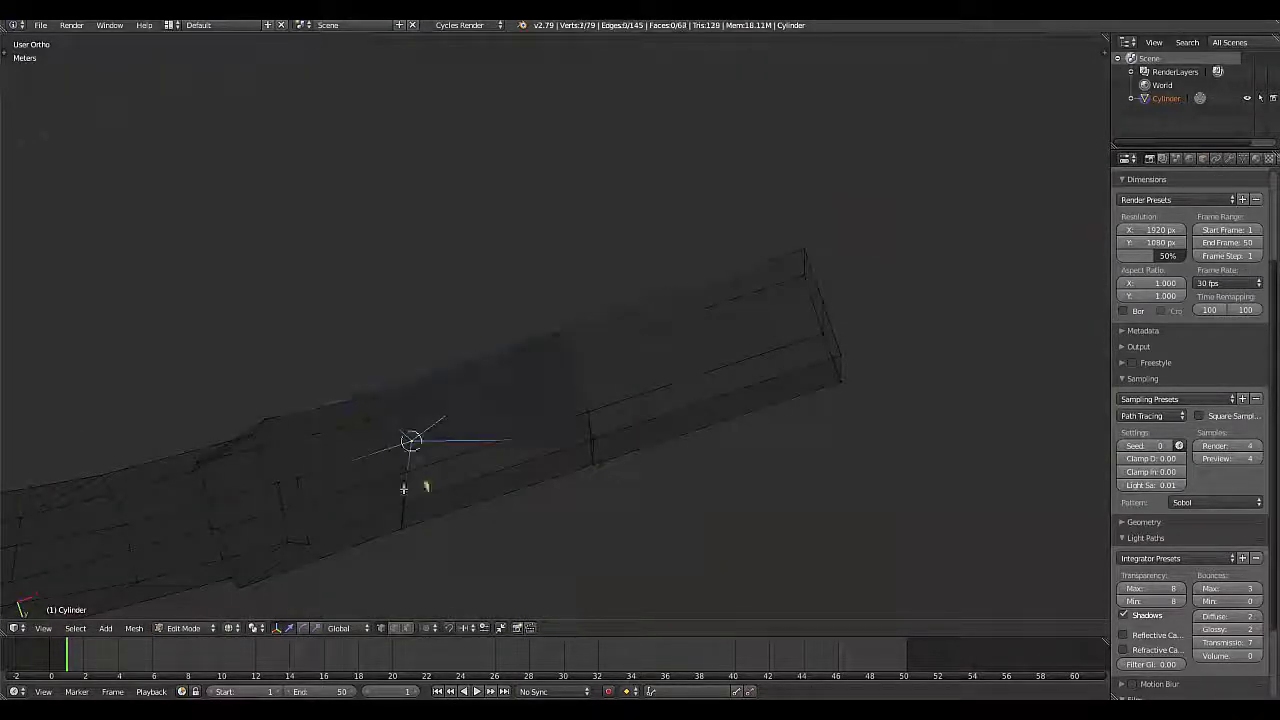
pyautogui.moveTo(403, 488); pyautogui.dragTo(543, 414, button='middle')
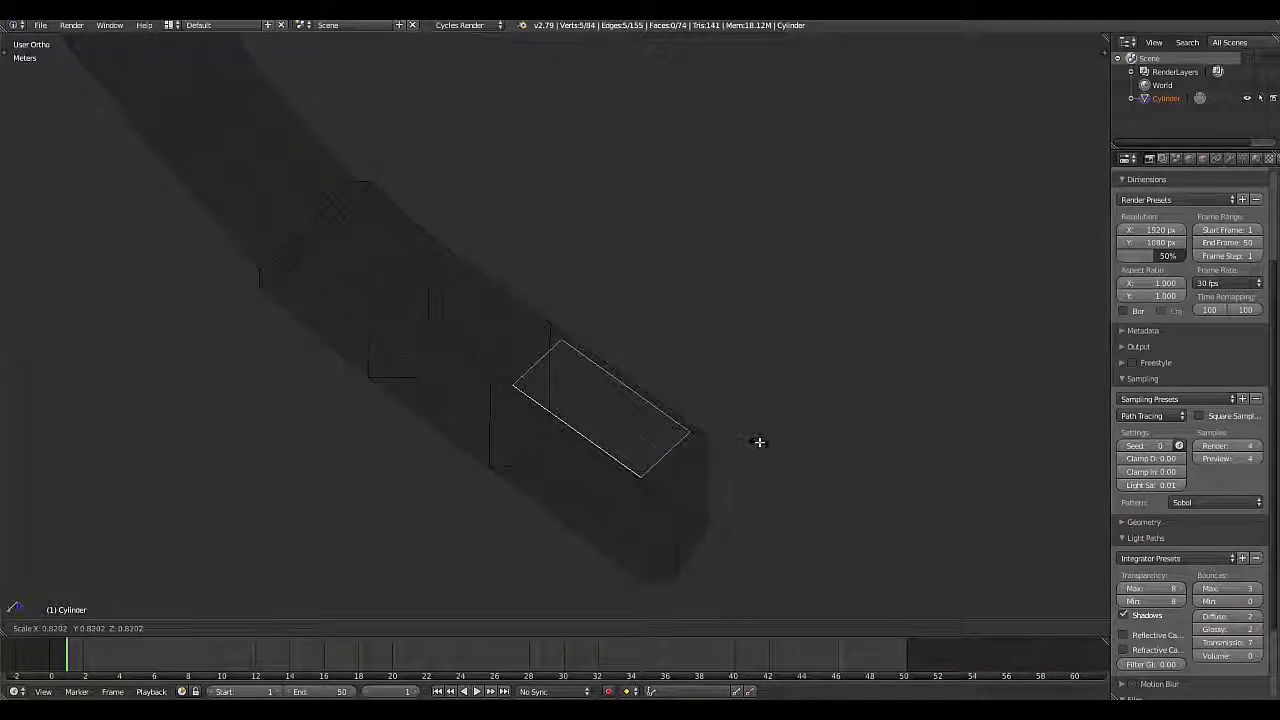
pyautogui.moveTo(686, 452)
pyautogui.mouseDown(button='middle')
pyautogui.moveTo(614, 449)
pyautogui.moveTo(851, 414)
pyautogui.moveTo(737, 428)
pyautogui.mouseUp(button='middle')
# Scale the receiver's front face, then scale the selection along the Z axis
pyautogui.press('s')
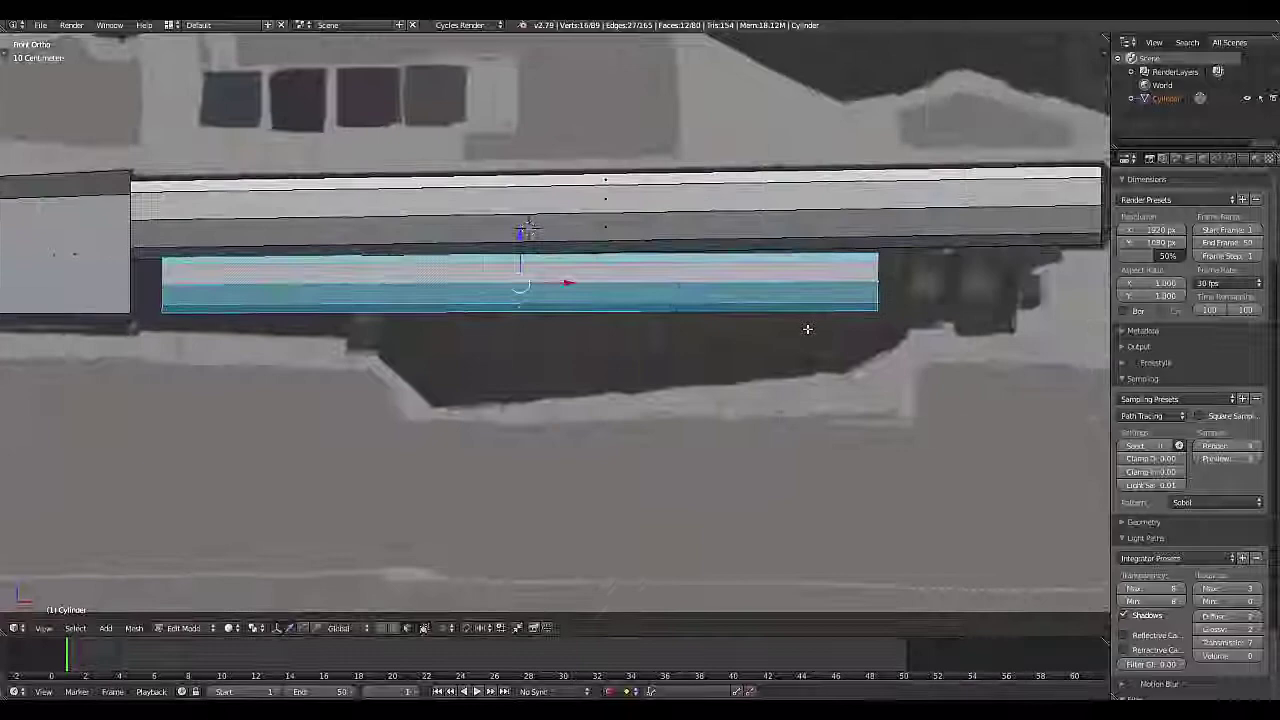
pyautogui.press('s')
pyautogui.press('z')
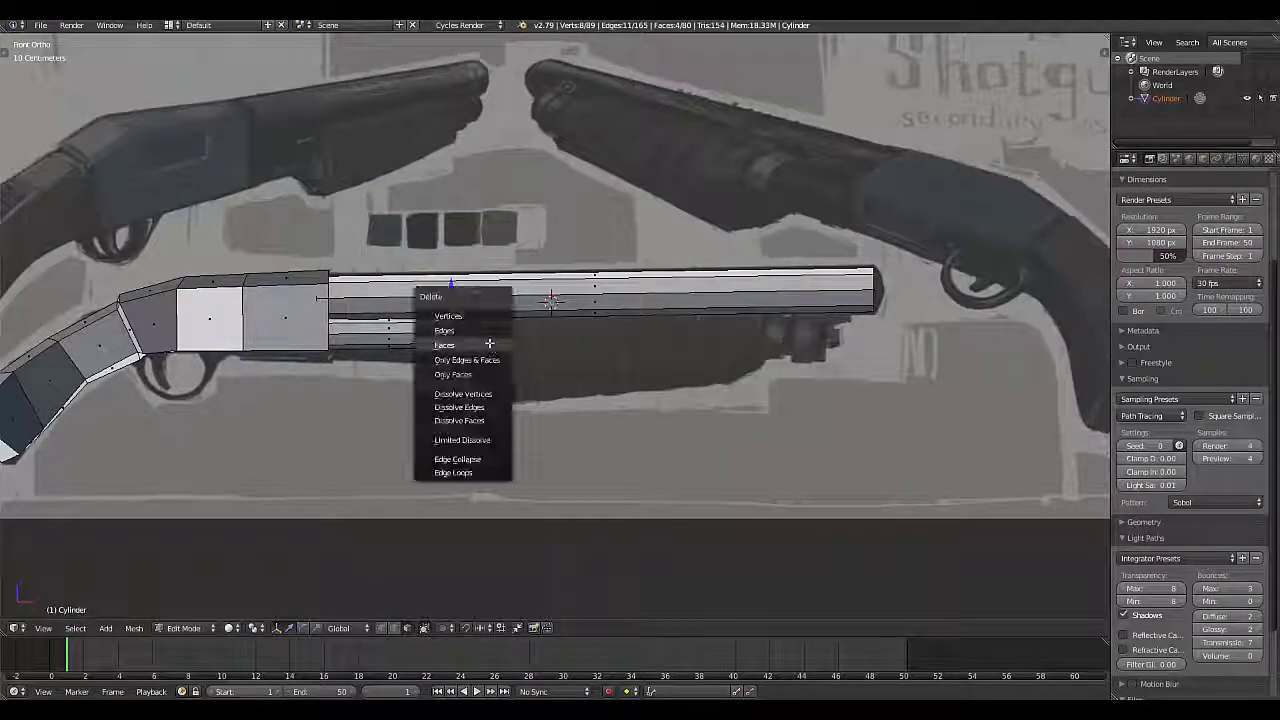
# Delete the barrel faces where the tube meets it, and move a vertex to start the forend
pyautogui.click(489, 344)
pyautogui.scroll(5, 514, 443)
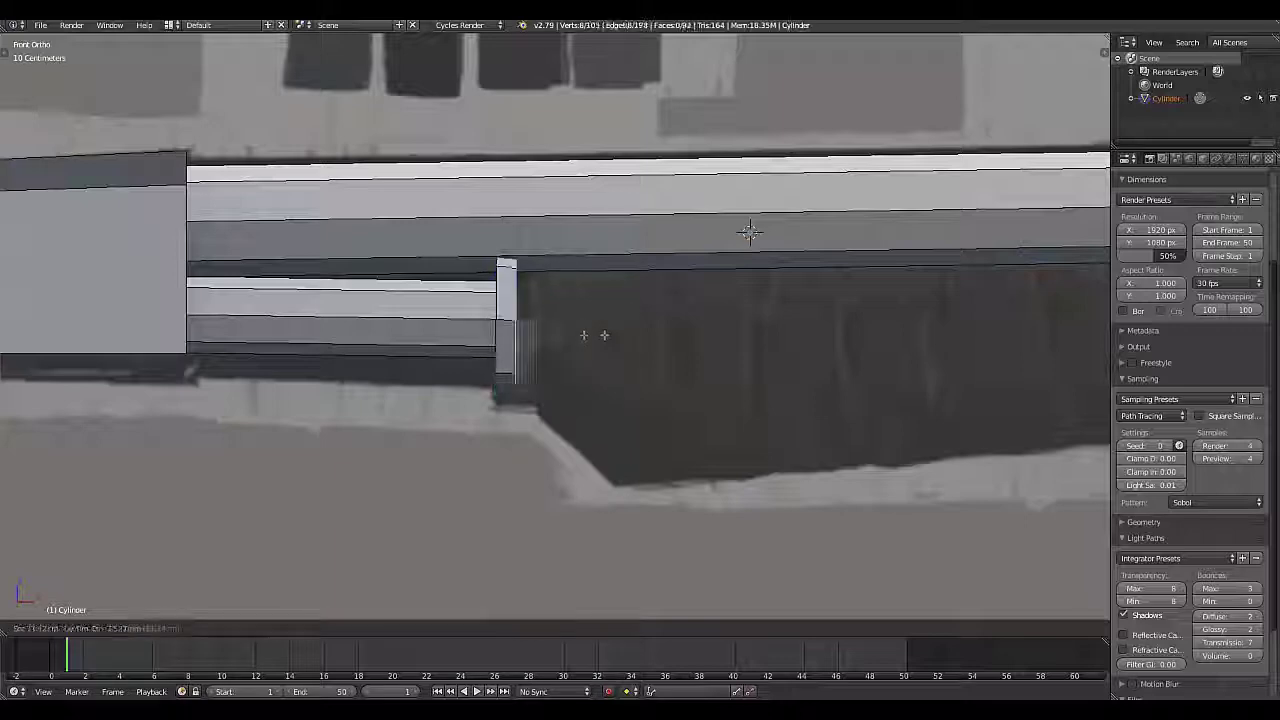
pyautogui.scroll(-5, 611, 366)
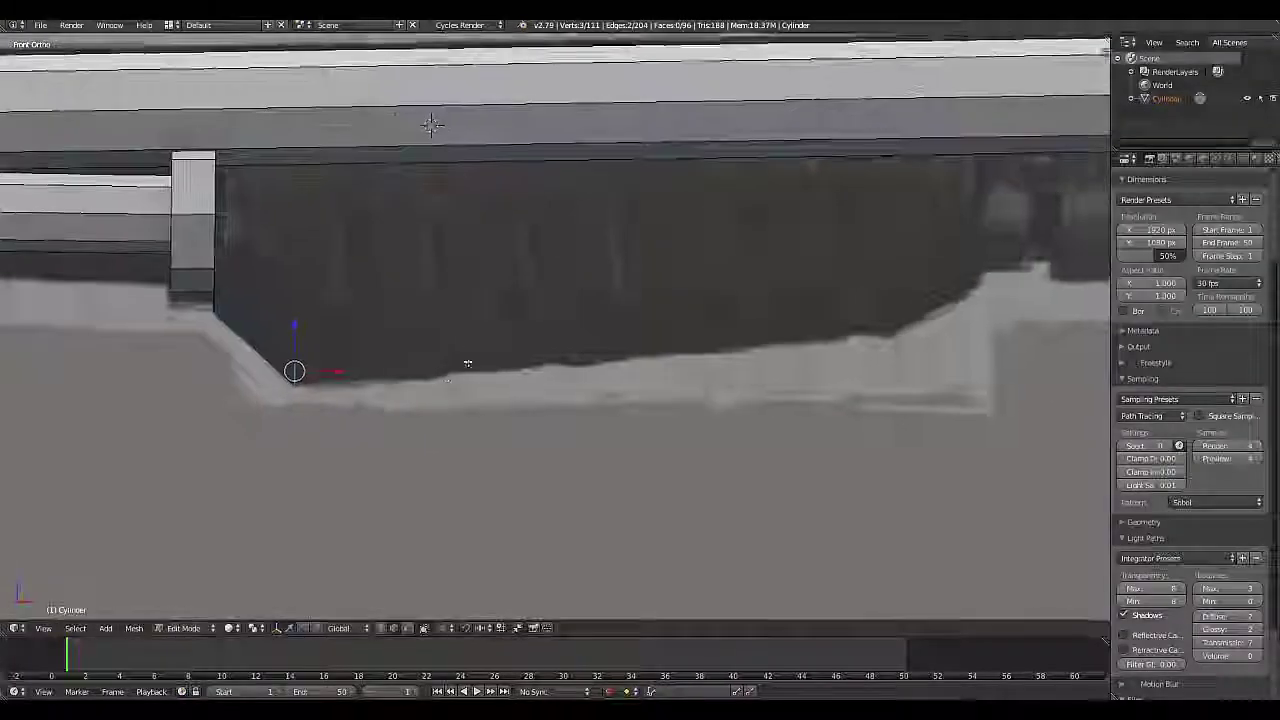
pyautogui.scroll(-5, 425, 383)
pyautogui.click(711, 327)
pyautogui.scroll(5, 561, 359)
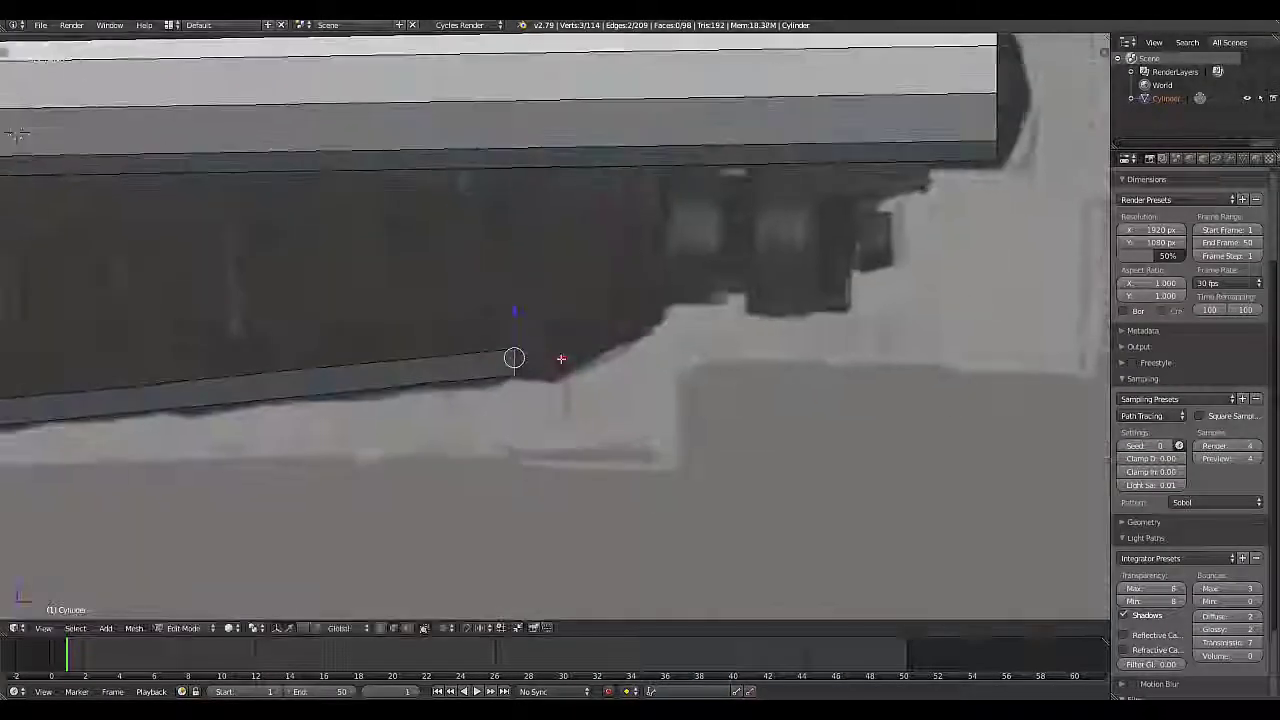
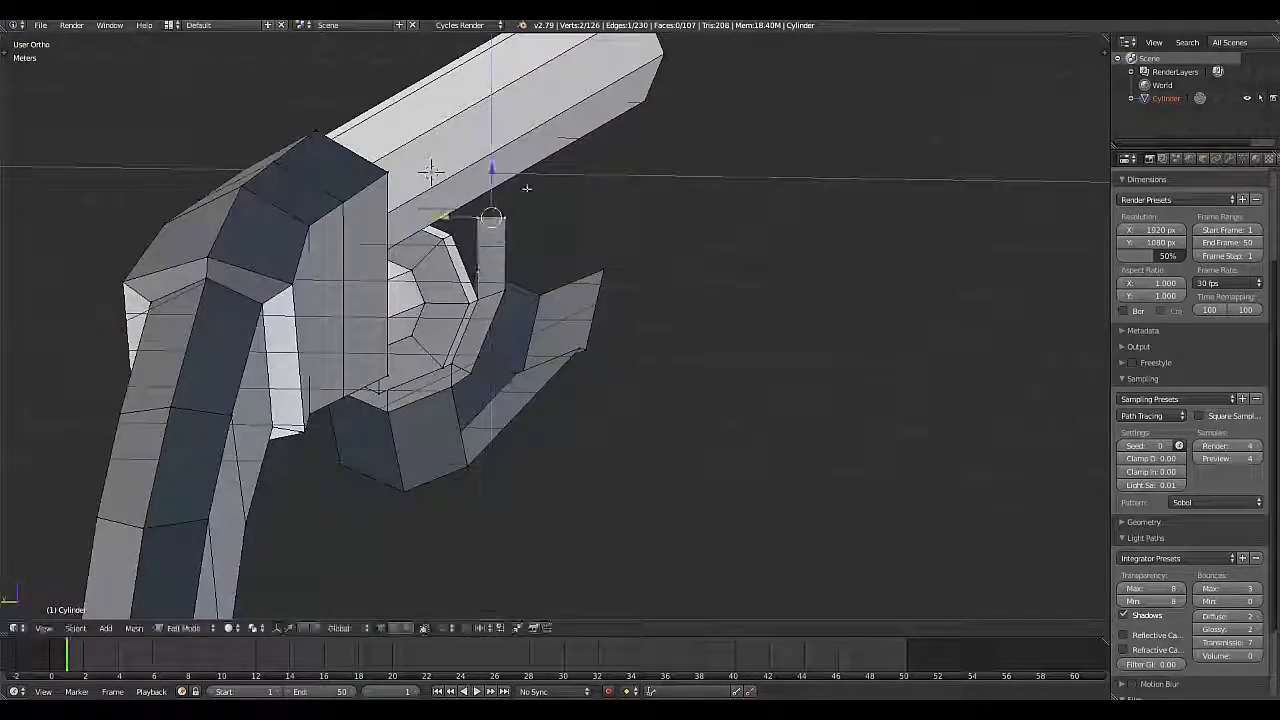
# Add an X-axis Mirror modifier with clipping to the shotgun mesh
pyautogui.moveTo(527, 187); pyautogui.dragTo(594, 222, button='middle')
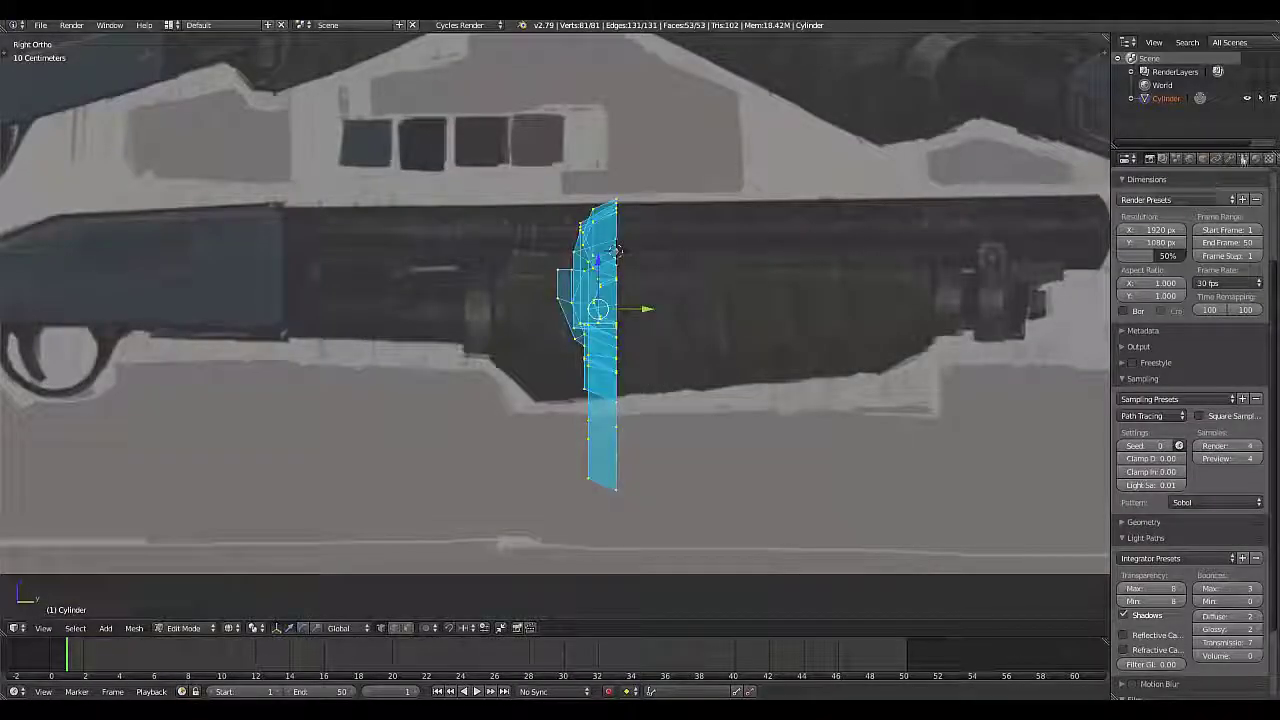
pyautogui.click(1005, 340)
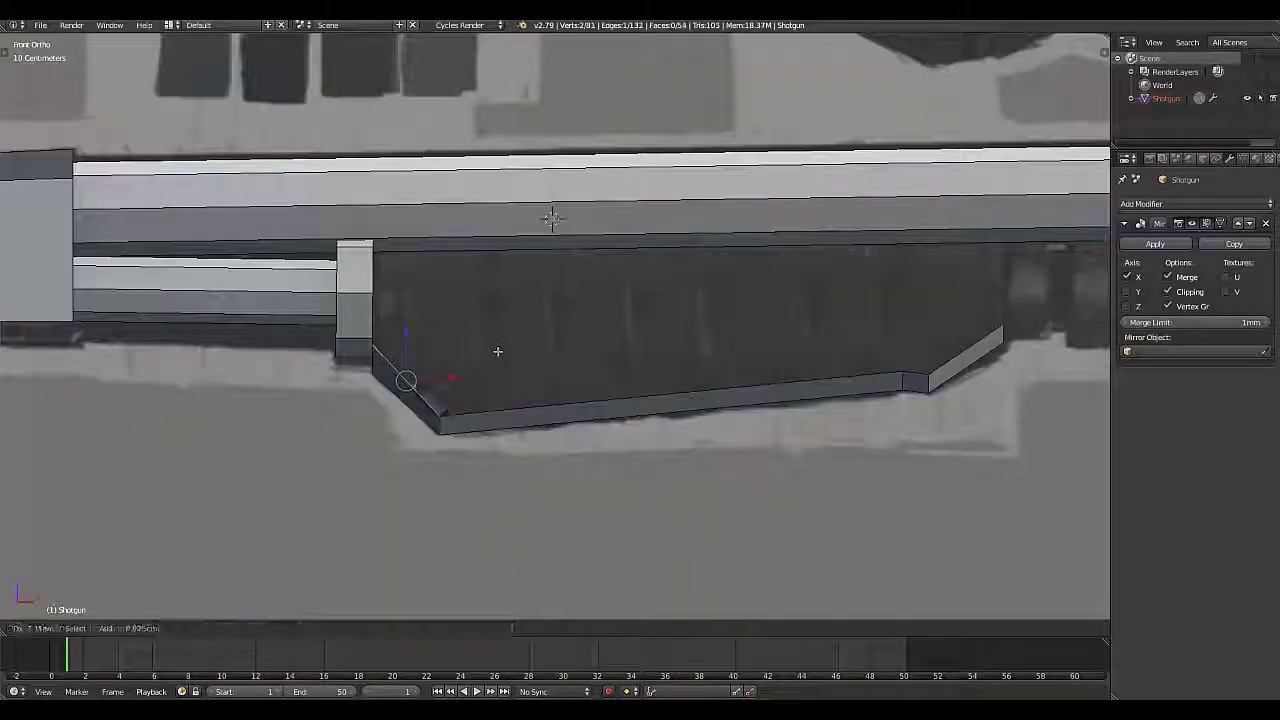
pyautogui.moveTo(554, 390); pyautogui.dragTo(491, 331, button='middle')
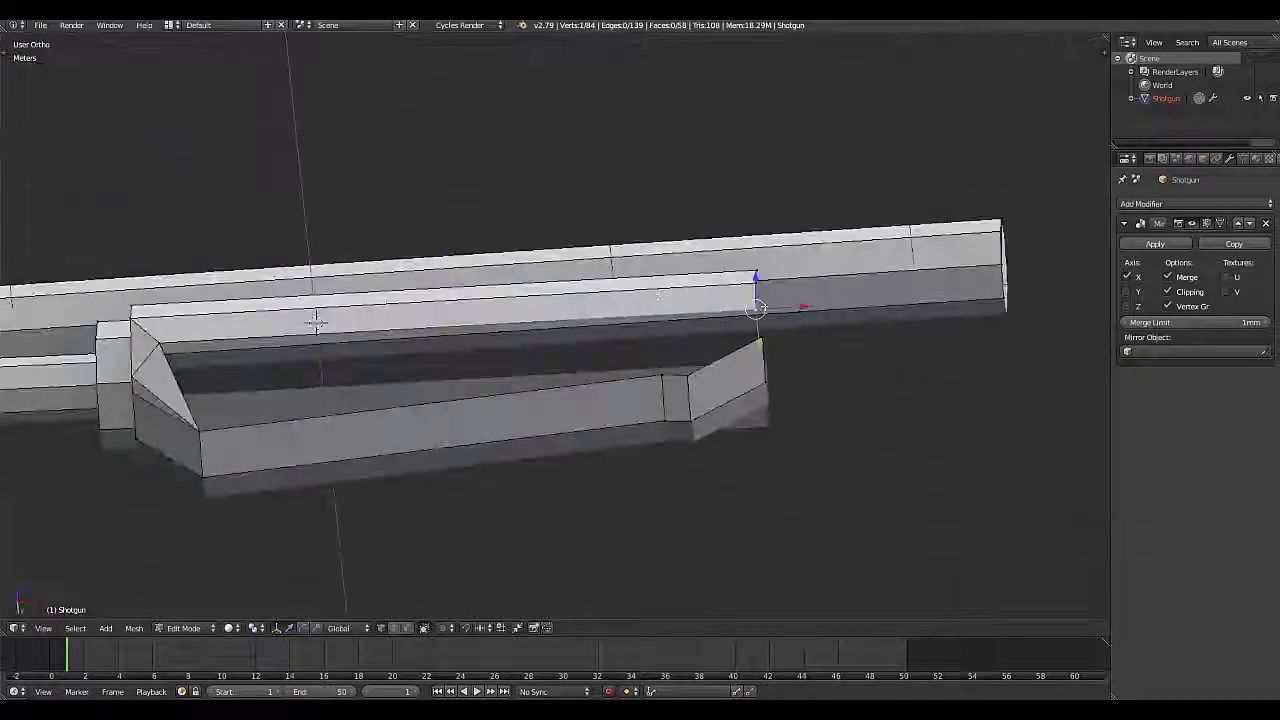
# Fill the gap between the fore-end's upper and lower edges, then inspect the body
pyautogui.press('f')
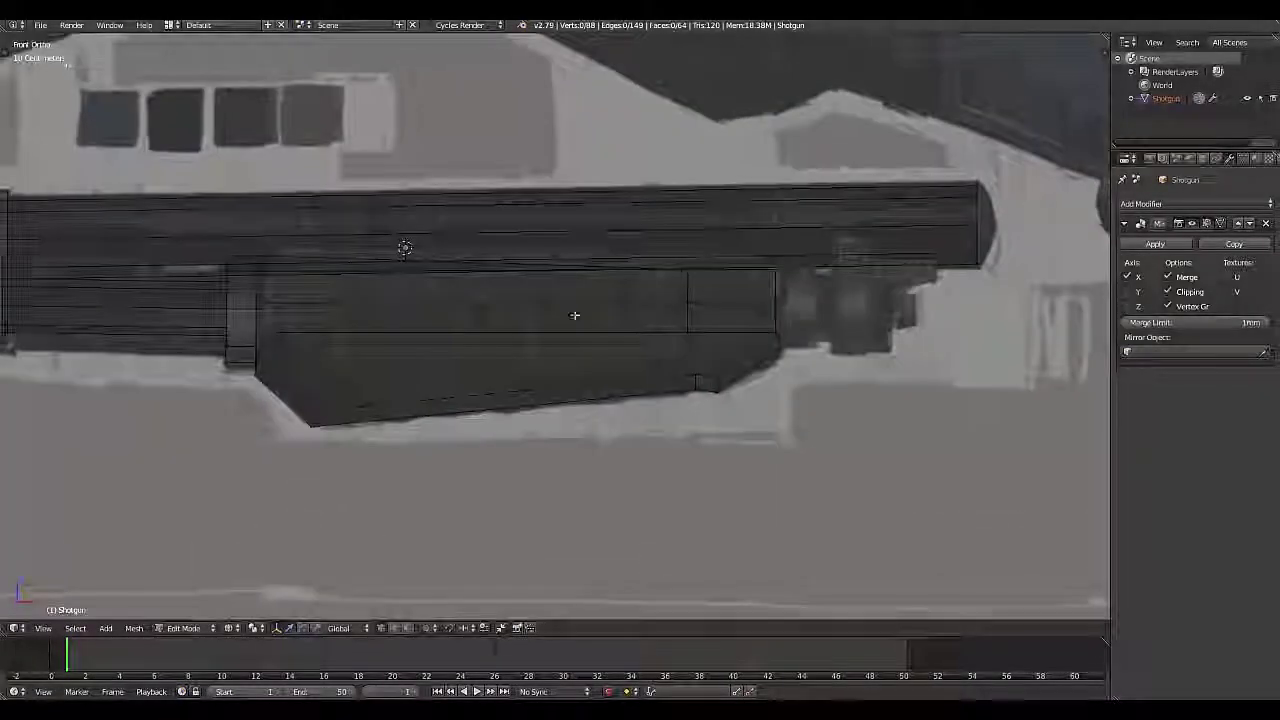
pyautogui.moveTo(571, 314); pyautogui.dragTo(540, 198, button='middle')
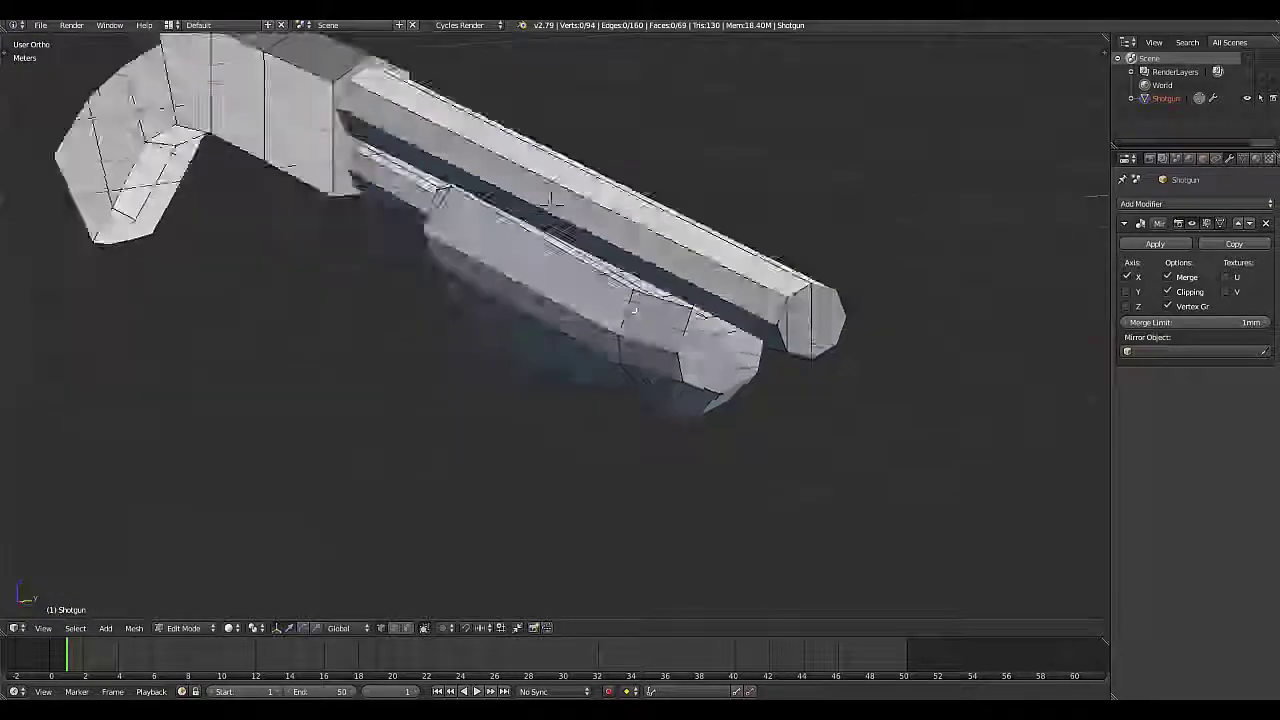
pyautogui.moveTo(540, 197)
pyautogui.mouseDown(button='middle')
pyautogui.moveTo(481, 332)
pyautogui.moveTo(457, 330)
pyautogui.mouseUp(button='middle')
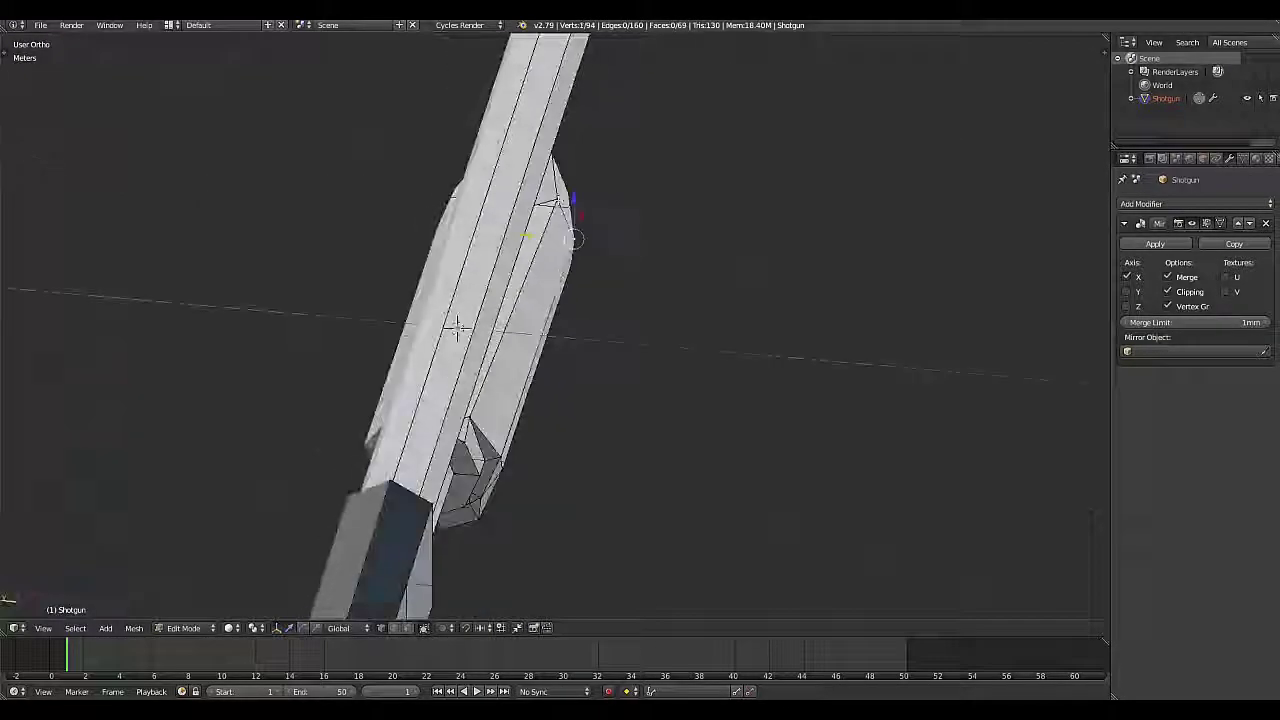
pyautogui.press('KP_7')
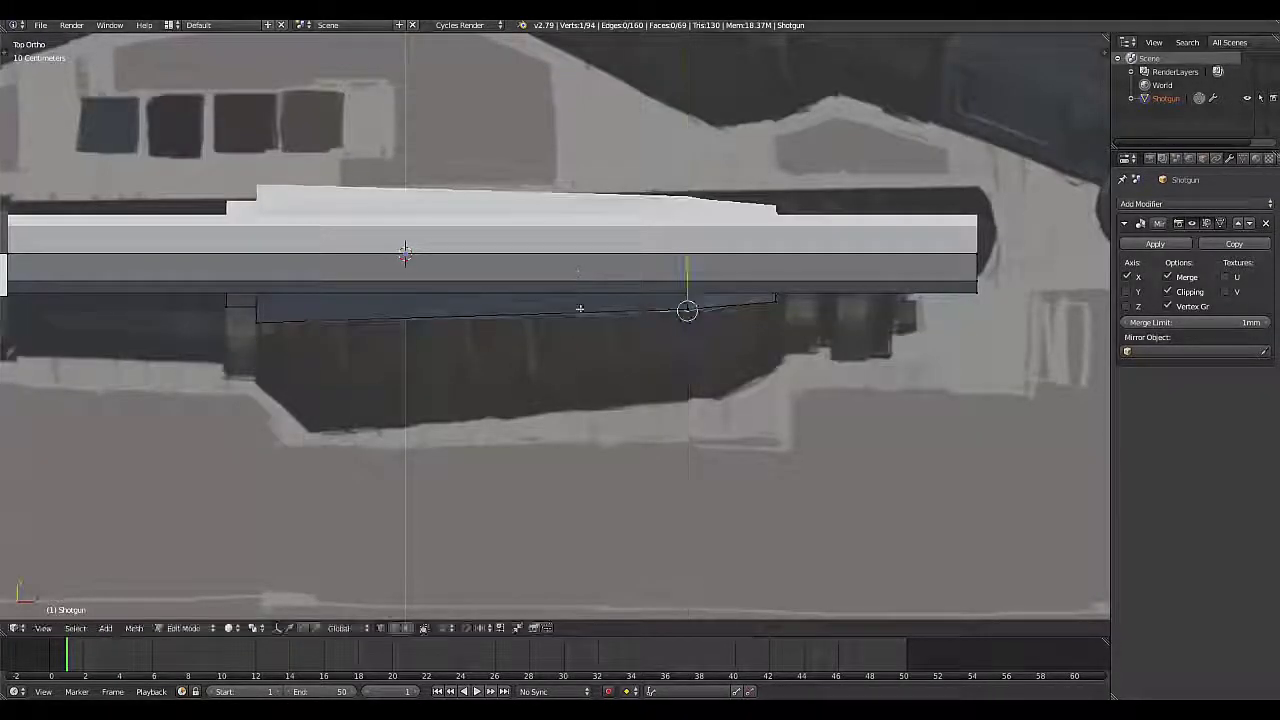
pyautogui.moveTo(579, 308); pyautogui.dragTo(658, 283, button='middle')
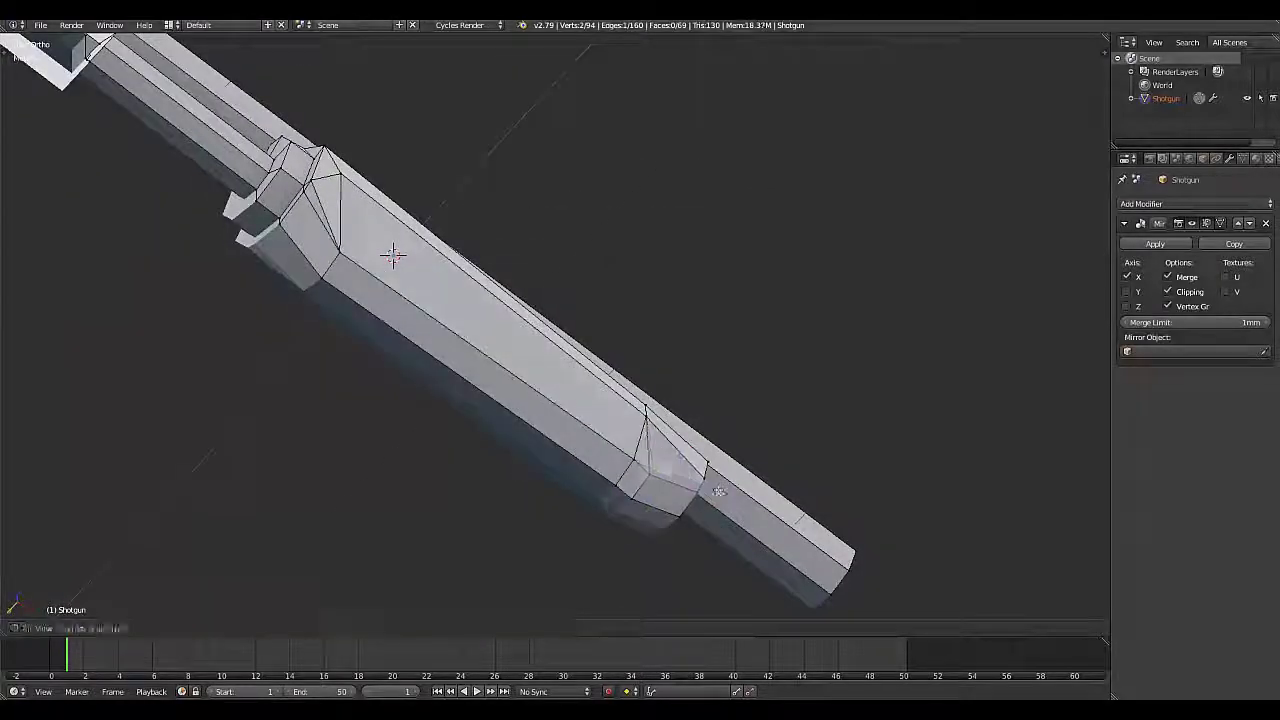
pyautogui.moveTo(745, 468)
pyautogui.mouseDown(button='middle')
pyautogui.moveTo(888, 358)
pyautogui.moveTo(877, 322)
pyautogui.mouseUp(button='middle')
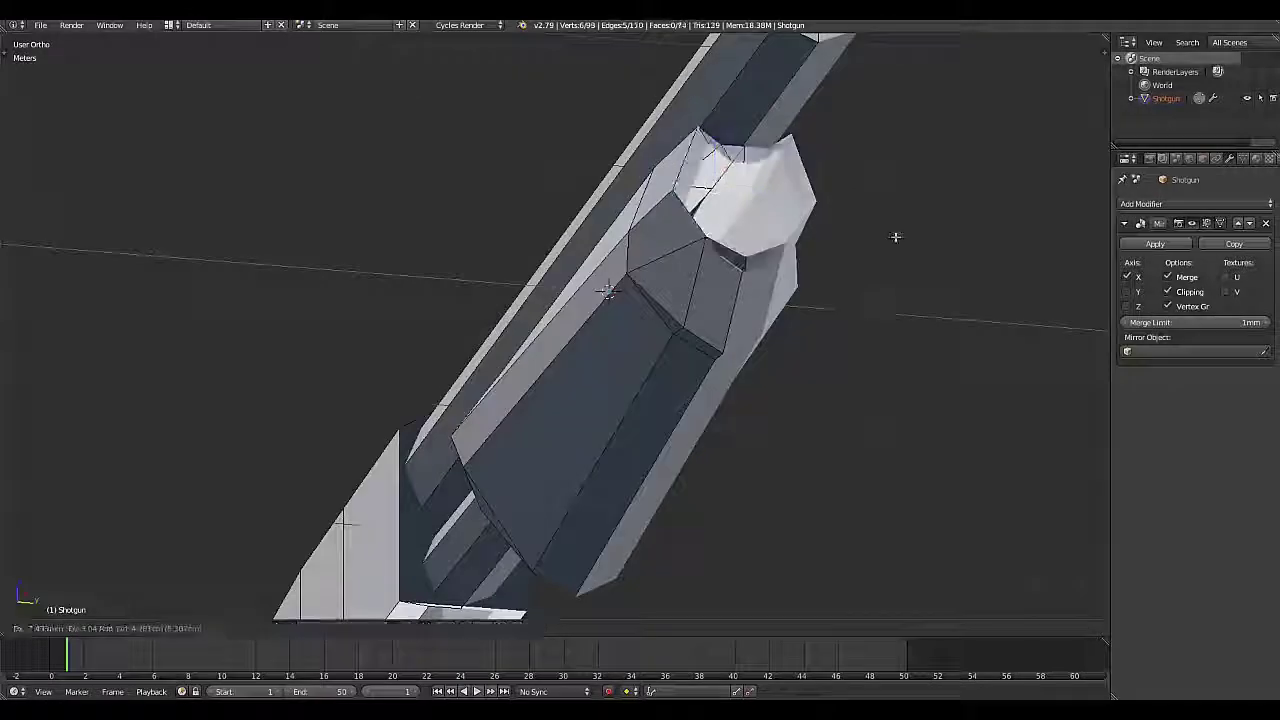
pyautogui.moveTo(937, 186)
pyautogui.mouseDown(button='middle')
pyautogui.moveTo(697, 303)
pyautogui.moveTo(700, 280)
pyautogui.moveTo(800, 160)
pyautogui.mouseUp(button='middle')
pyautogui.moveTo(798, 326)
pyautogui.mouseDown(button='middle')
pyautogui.moveTo(657, 357)
pyautogui.moveTo(563, 397)
pyautogui.mouseUp(button='middle')
pyautogui.scroll(3, 560, 520)
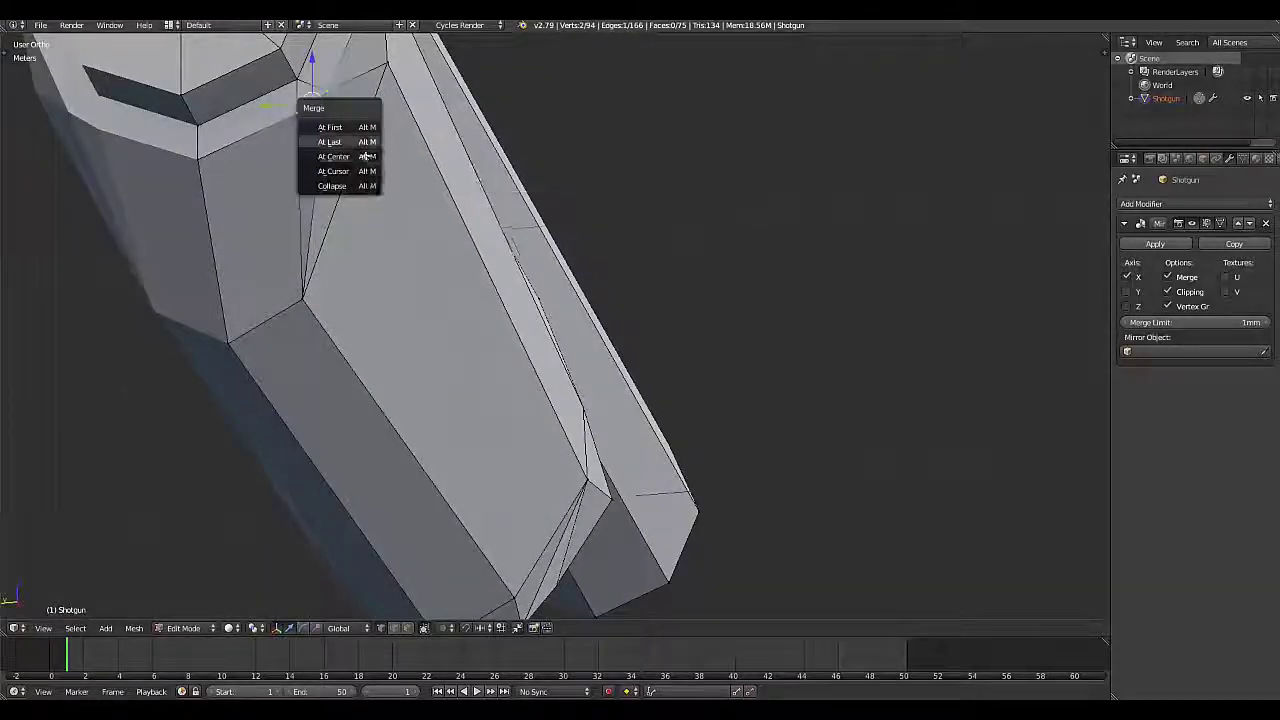
# Merge the fore-end's stray vertex into the others and line up the front view
pyautogui.click(367, 156)
pyautogui.moveTo(367, 156)
pyautogui.mouseDown(button='middle')
pyautogui.moveTo(306, 183)
pyautogui.moveTo(473, 187)
pyautogui.mouseUp(button='middle')
pyautogui.scroll(-3, 597, 238)
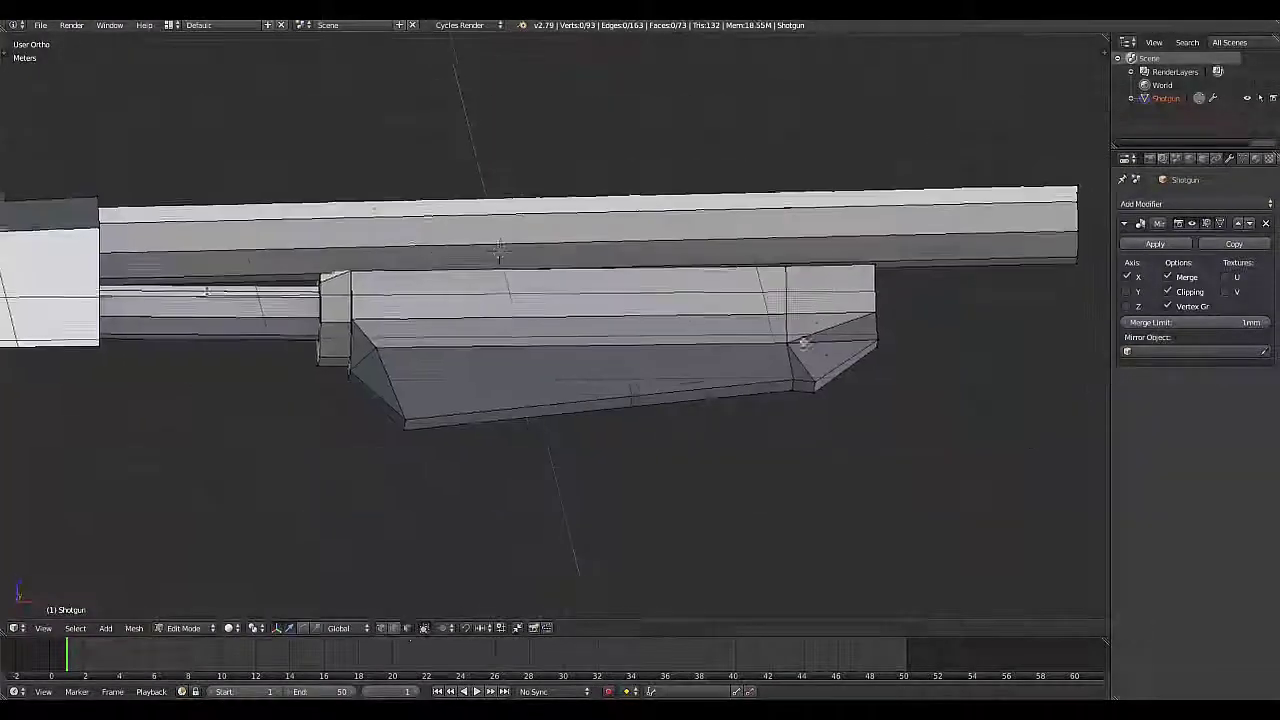
pyautogui.press('KP_1')
pyautogui.scroll(2, 451, 88)
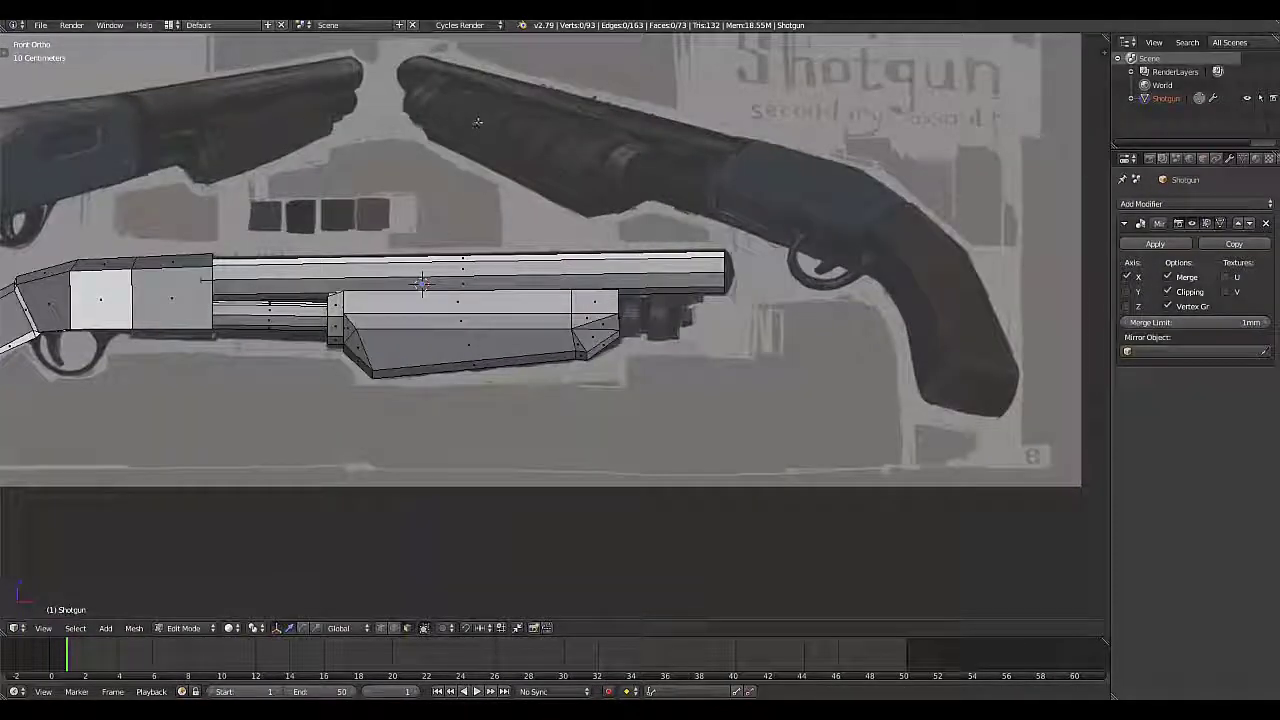
pyautogui.scroll(4, 718, 321)
# Check the fore-end's front face against the reference and switch to wireframe
pyautogui.moveTo(560, 300); pyautogui.dragTo(400, 290, button='middle')
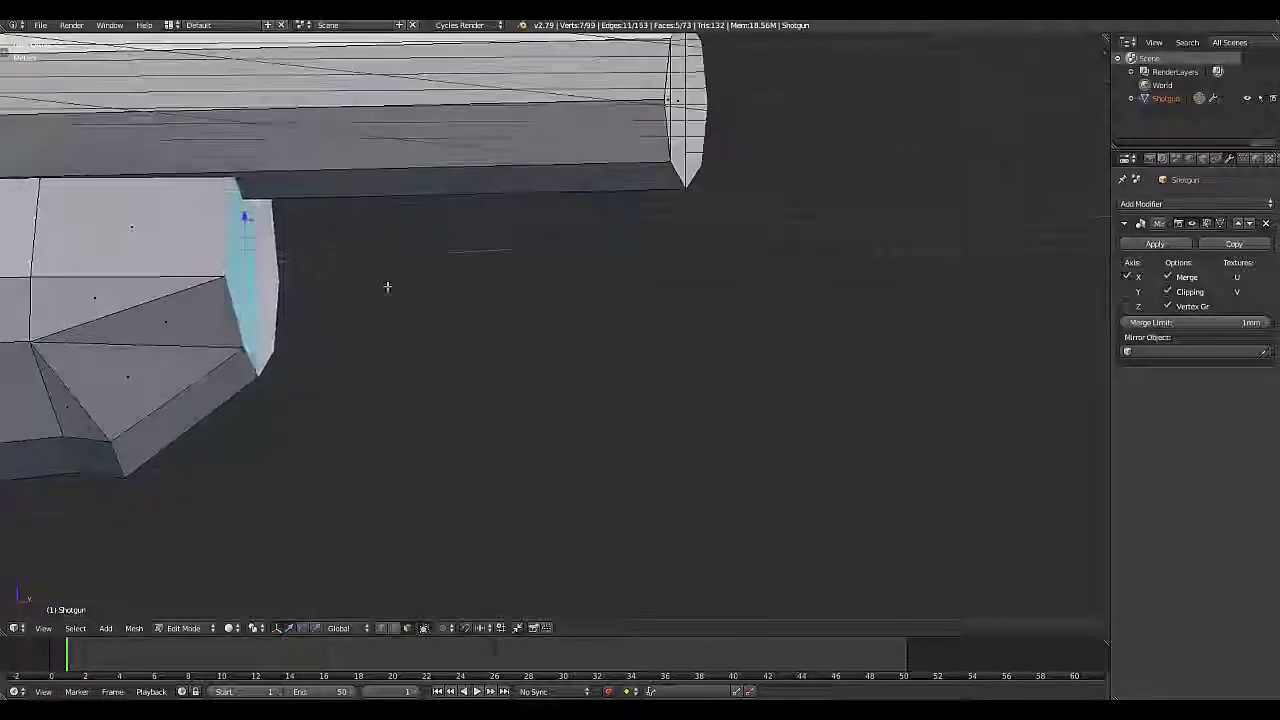
pyautogui.press('KP_1')
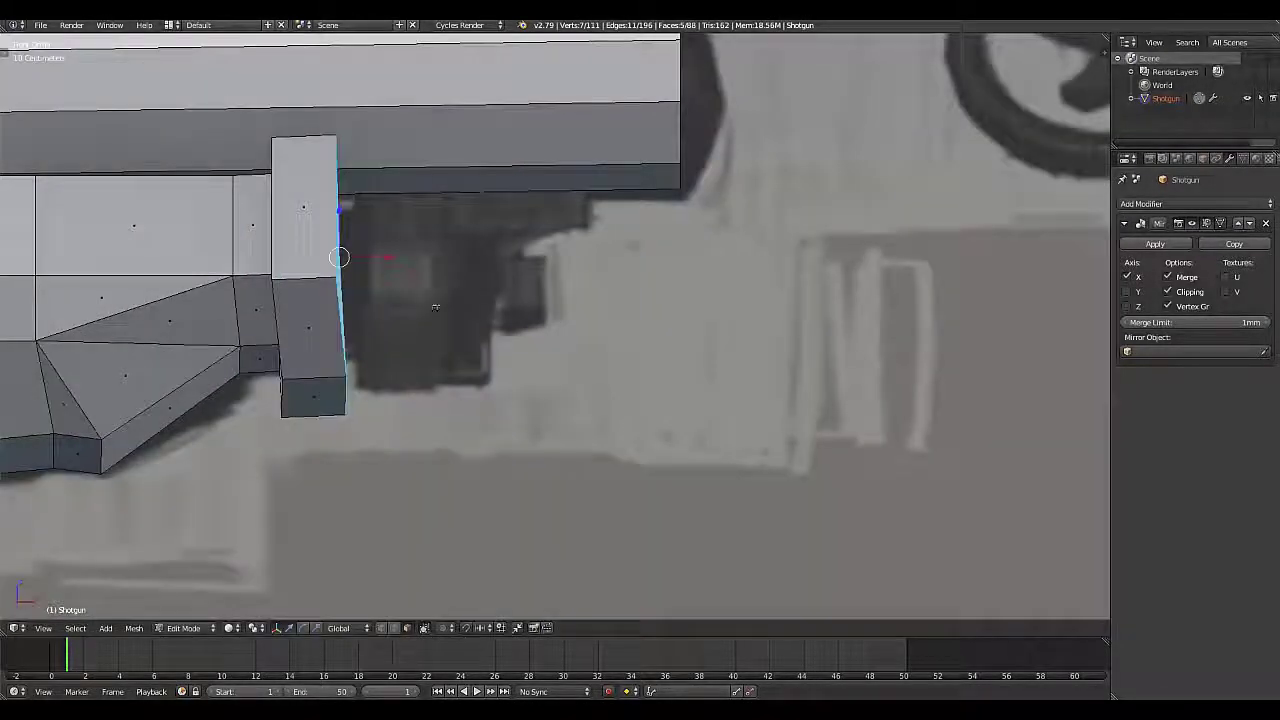
pyautogui.moveTo(443, 284); pyautogui.dragTo(317, 398, button='middle')
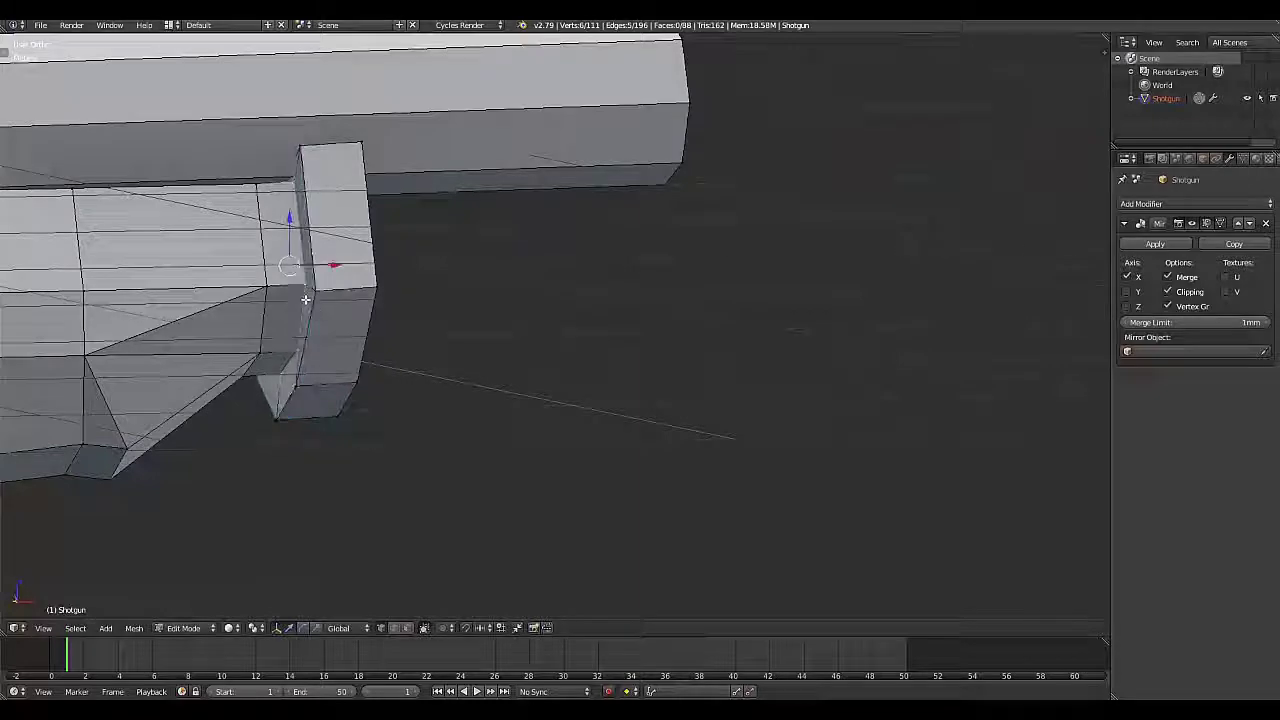
pyautogui.press('KP_1')
pyautogui.scroll(1, 320, 305)
pyautogui.moveTo(340, 320)
pyautogui.mouseDown(button='middle')
pyautogui.moveTo(441, 362)
pyautogui.moveTo(193, 283)
pyautogui.mouseUp(button='middle')
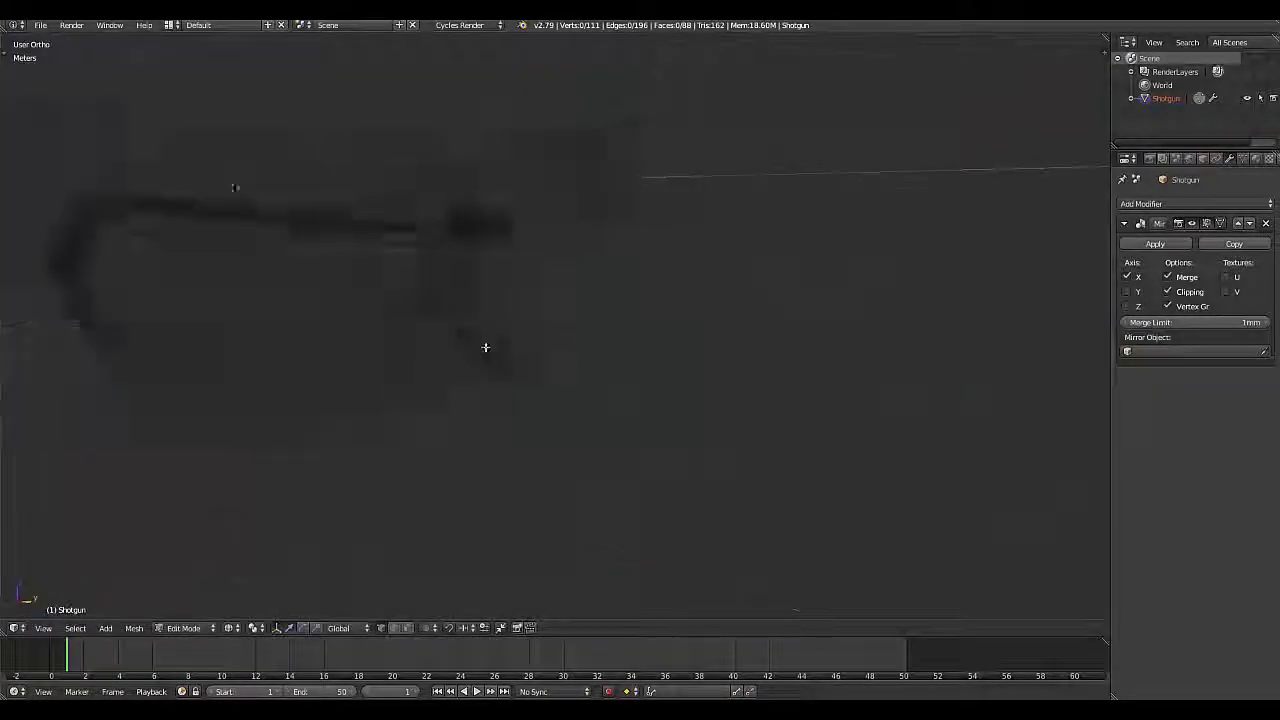
pyautogui.press('z')
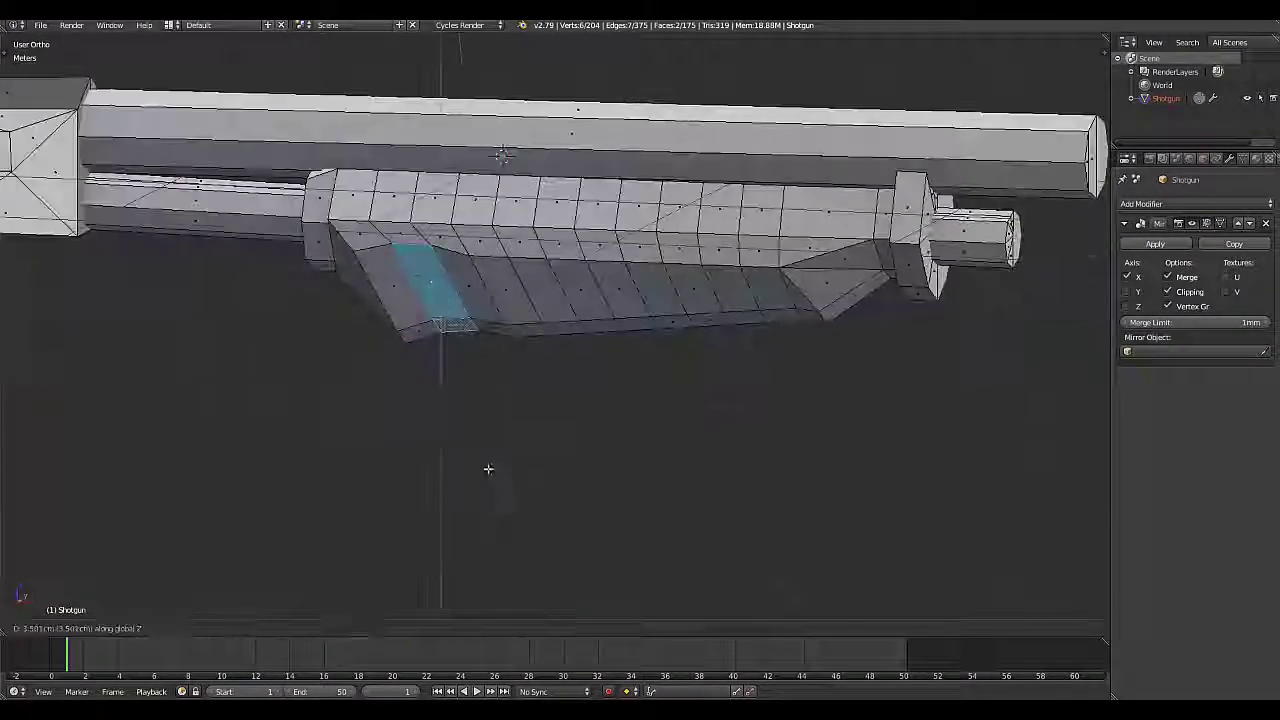
# Confirm the section's vertical move and extrude the selected faces along their normals
pyautogui.click(488, 469)
pyautogui.press('e')
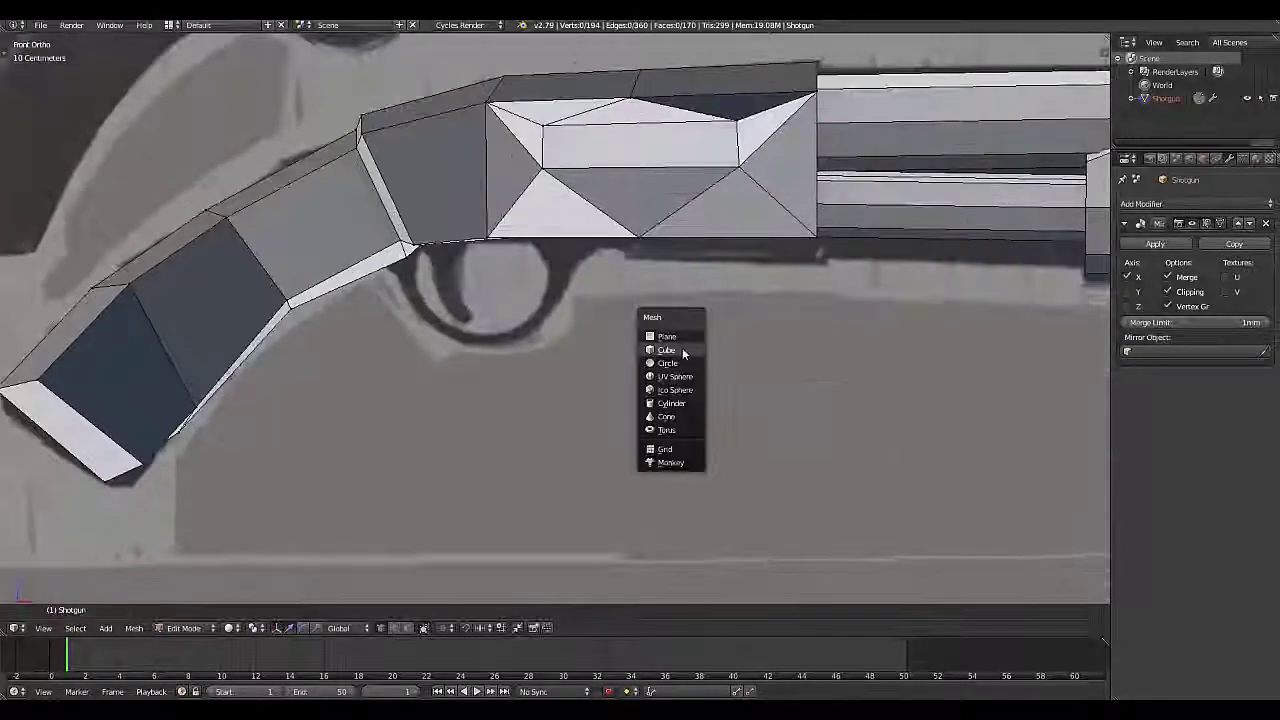
pyautogui.click(683, 354)
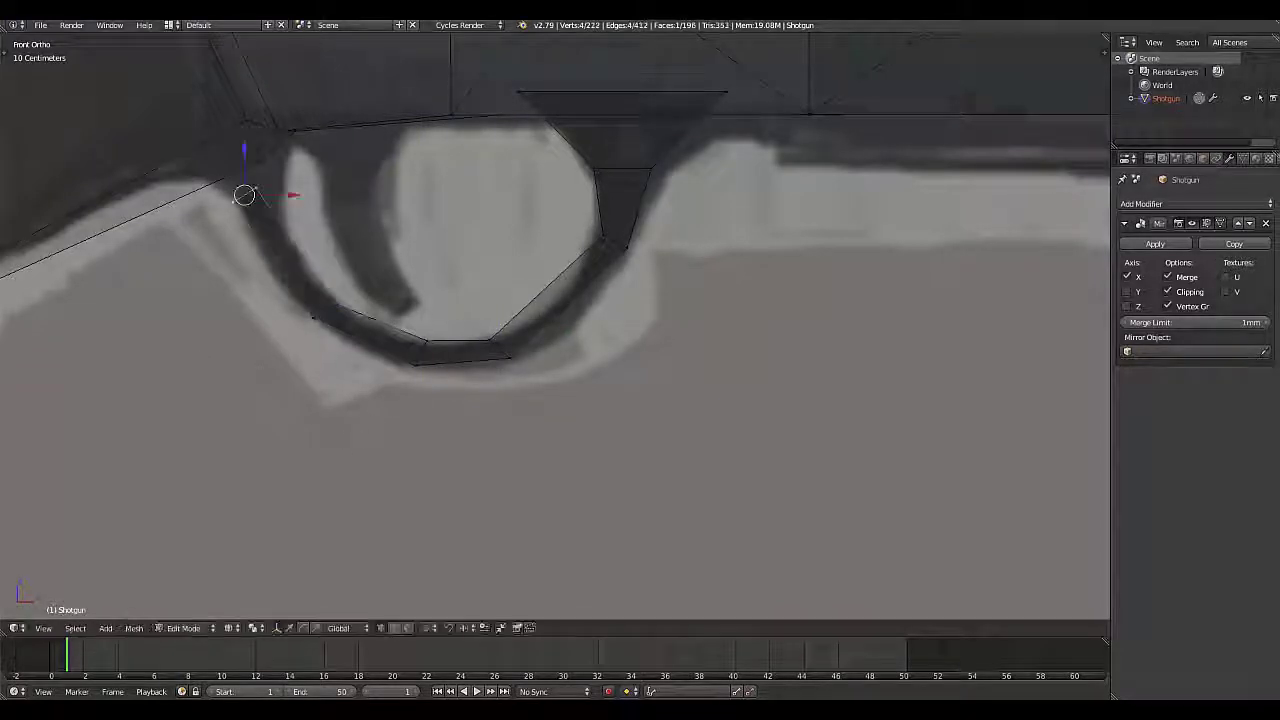
pyautogui.click(393, 178)
pyautogui.moveTo(393, 178)
pyautogui.mouseDown(button='middle')
pyautogui.moveTo(366, 203)
pyautogui.moveTo(589, 232)
pyautogui.moveTo(800, 218)
pyautogui.mouseUp(button='middle')
pyautogui.press('g')
pyautogui.press('x')
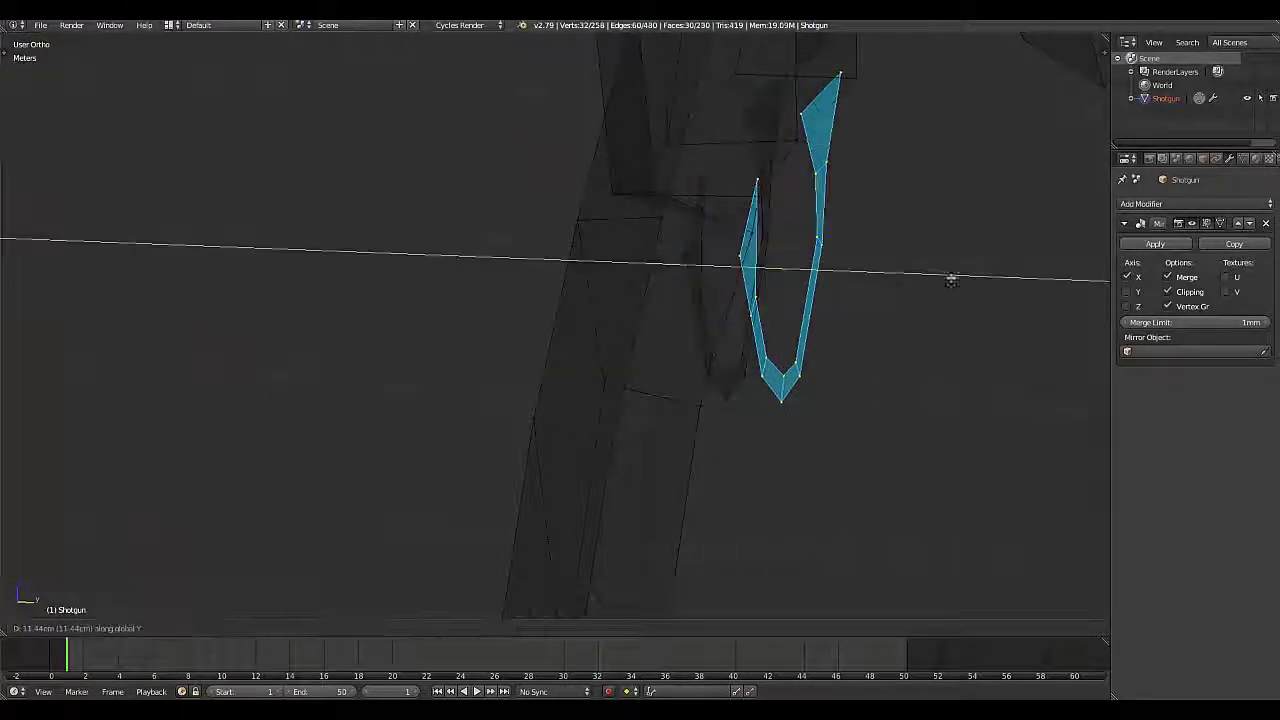
pyautogui.click(712, 290)
pyautogui.press('a')
pyautogui.moveTo(774, 333); pyautogui.dragTo(753, 210, button='middle')
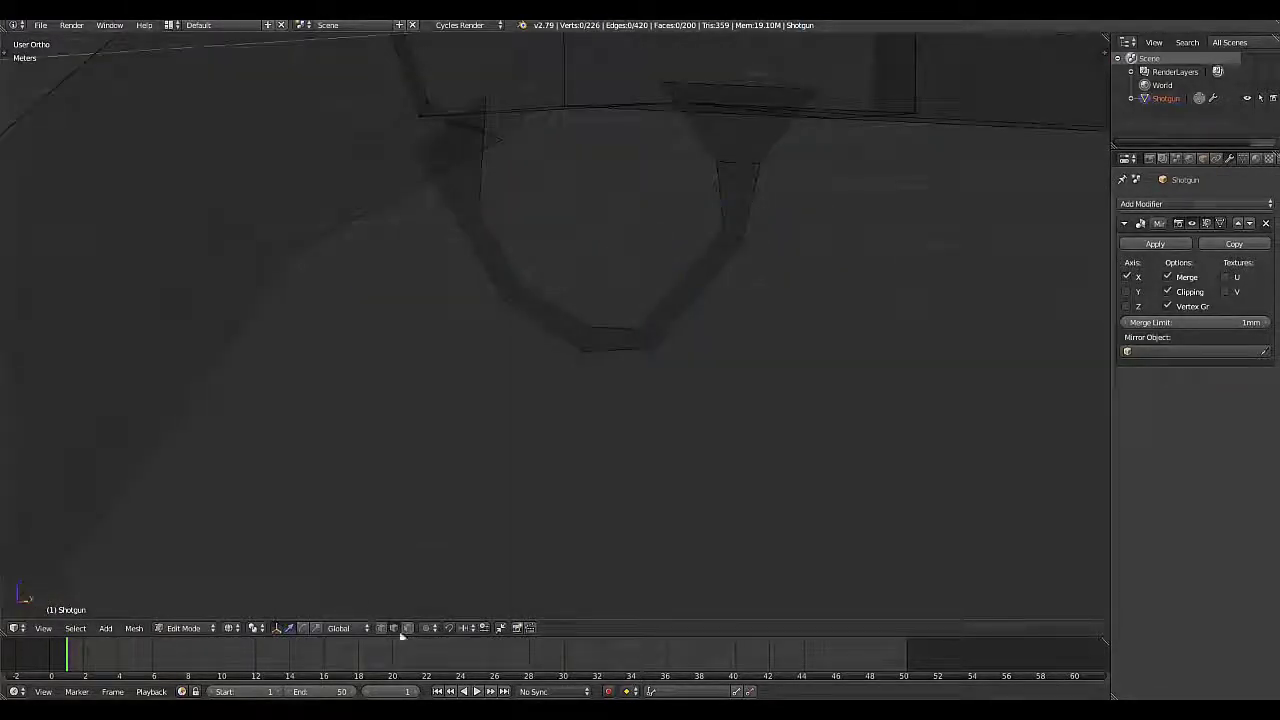
pyautogui.moveTo(658, 352); pyautogui.dragTo(684, 318, button='middle')
pyautogui.keyDown('alt'); pyautogui.click(684, 318); pyautogui.keyUp('alt')
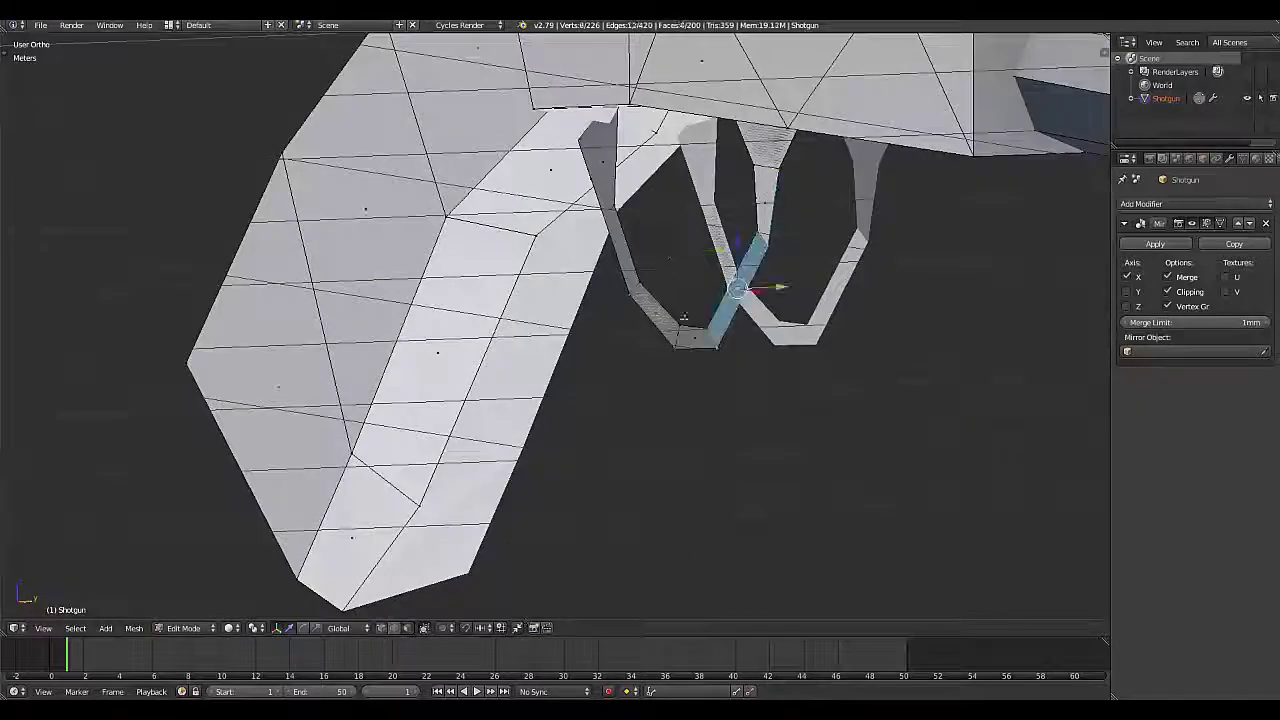
pyautogui.keyDown('alt'); pyautogui.click(774, 285); pyautogui.keyUp('alt')
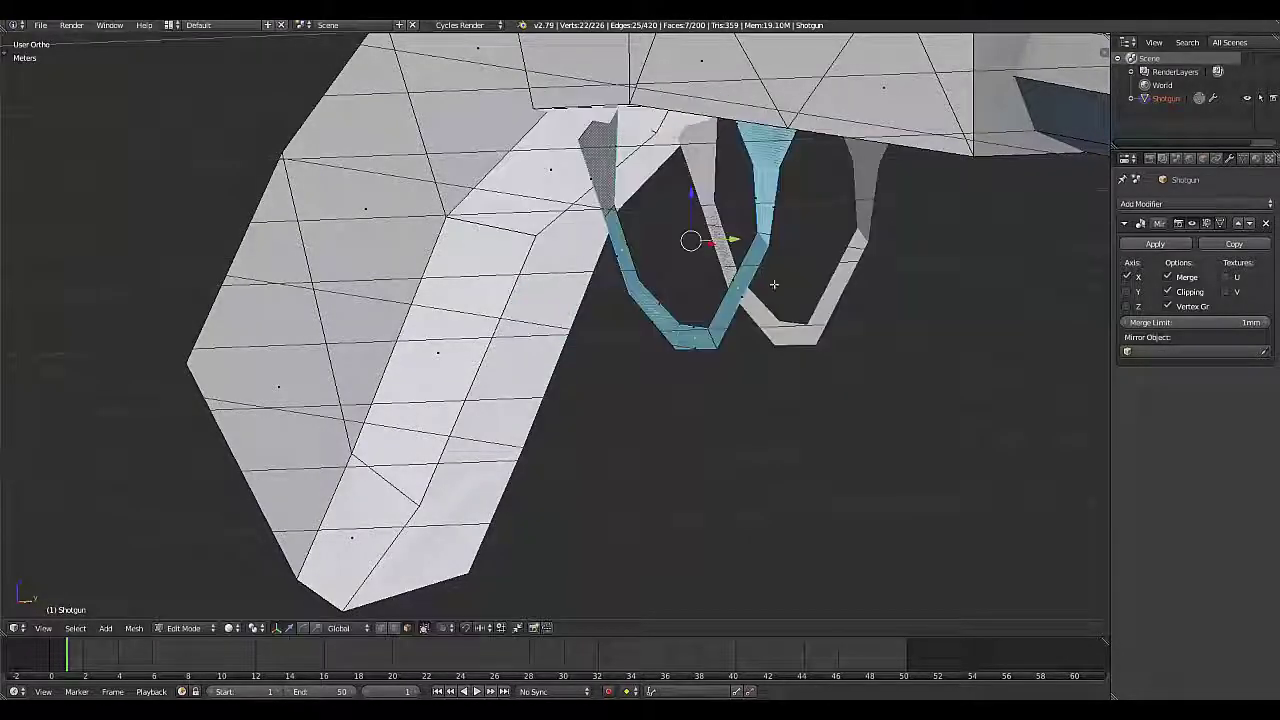
pyautogui.press('x')
pyautogui.click(574, 344)
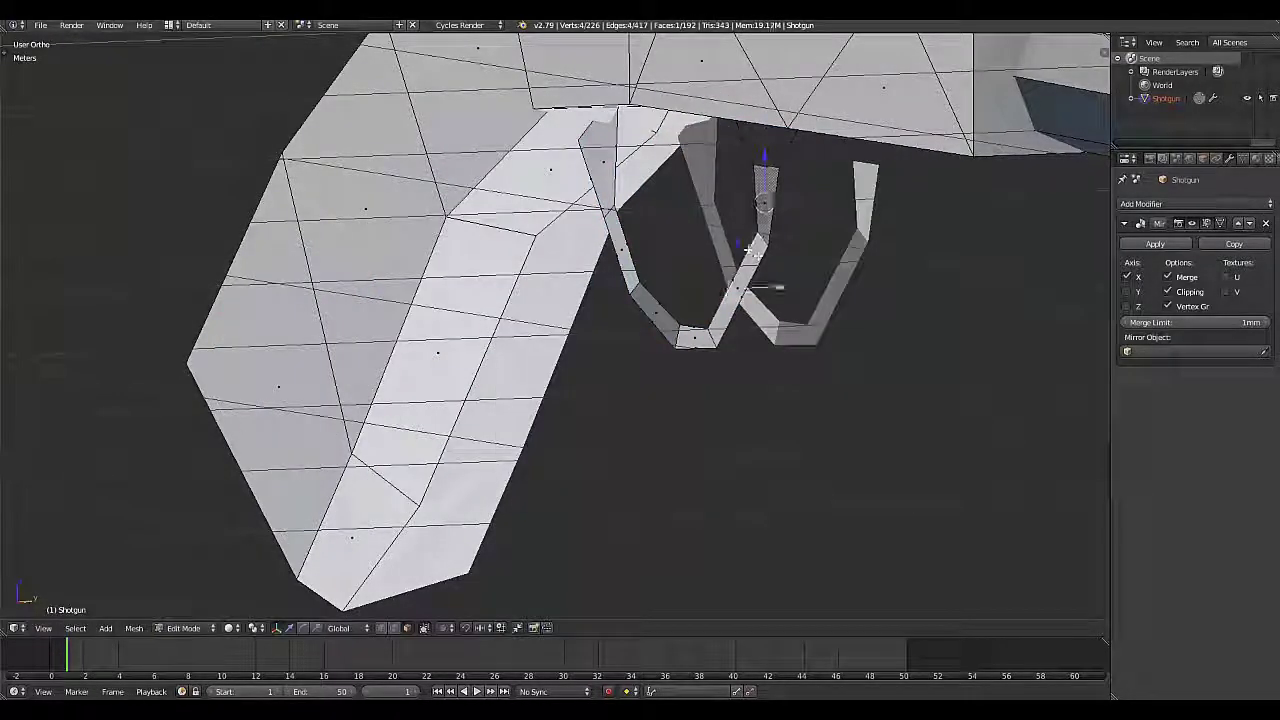
pyautogui.hotkey('ctrl', 'z')
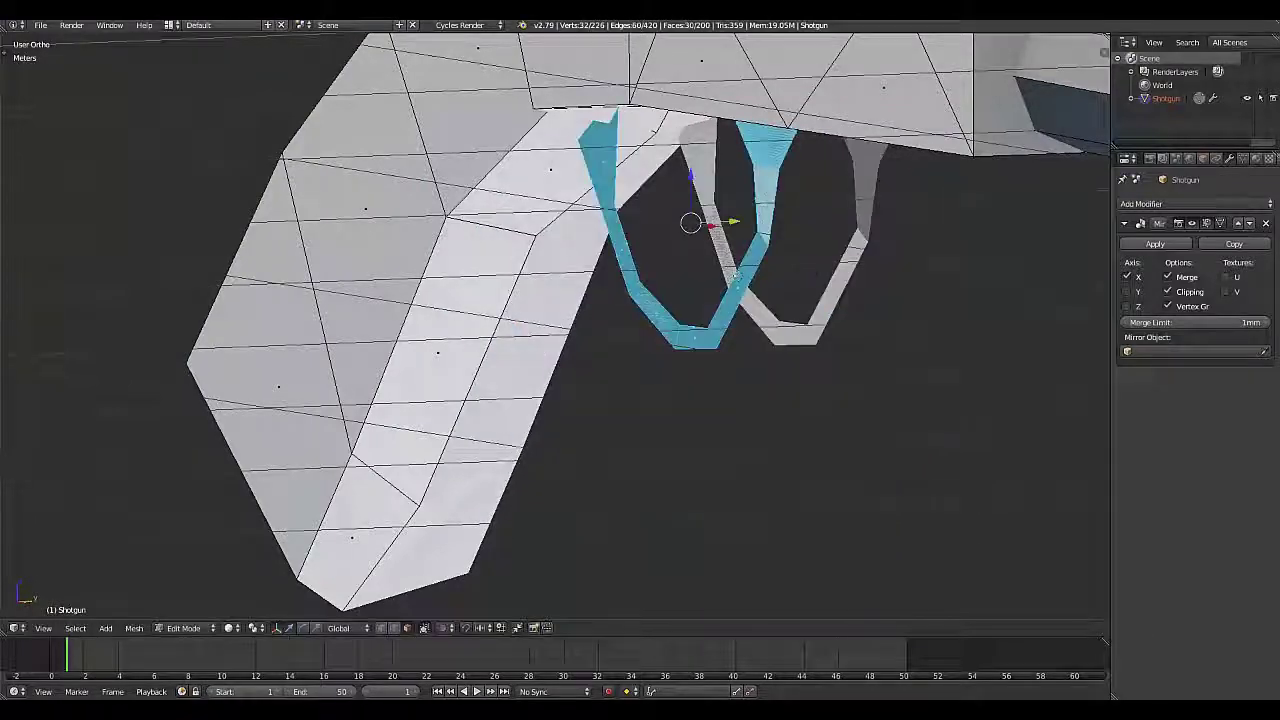
pyautogui.moveTo(792, 260)
pyautogui.mouseDown(button='middle')
pyautogui.moveTo(866, 286)
pyautogui.moveTo(586, 394)
pyautogui.mouseUp(button='middle')
pyautogui.click(720, 280)
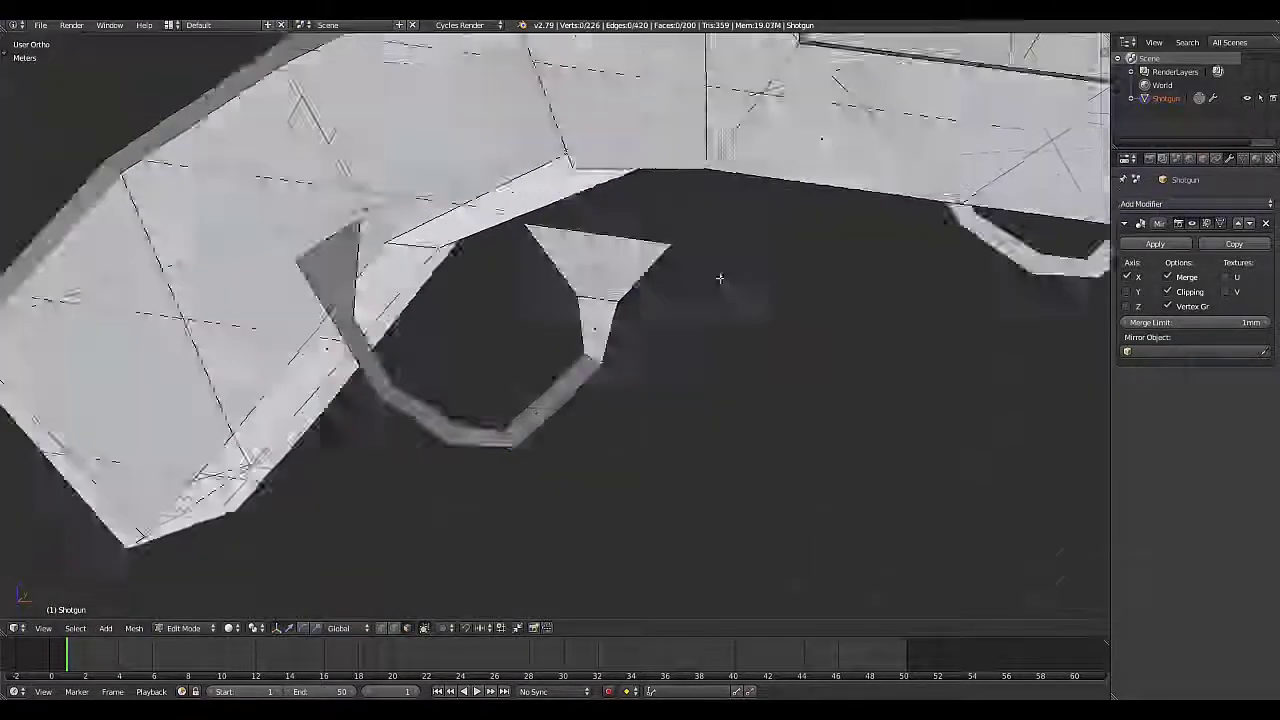
pyautogui.scroll(3, 491, 343)
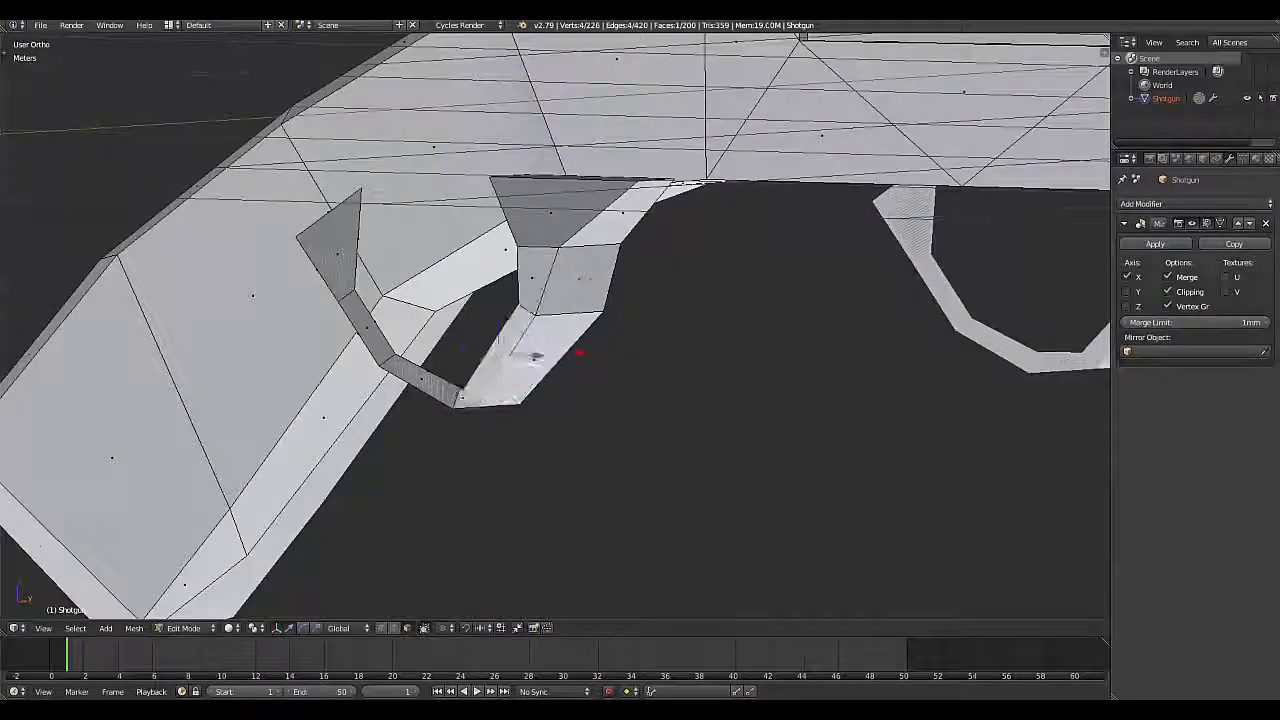
pyautogui.moveTo(529, 357)
pyautogui.mouseDown(button='middle')
pyautogui.moveTo(629, 394)
pyautogui.moveTo(400, 190)
pyautogui.mouseUp(button='middle')
# Delete the strip of faces under the gun body
pyautogui.keyDown('alt'); pyautogui.click(568, 334); pyautogui.keyUp('alt')
pyautogui.press('x')
pyautogui.click(390, 188)
# In right-side wireframe view, move the side section's 16 vertices along Y
pyautogui.press('KP_3')
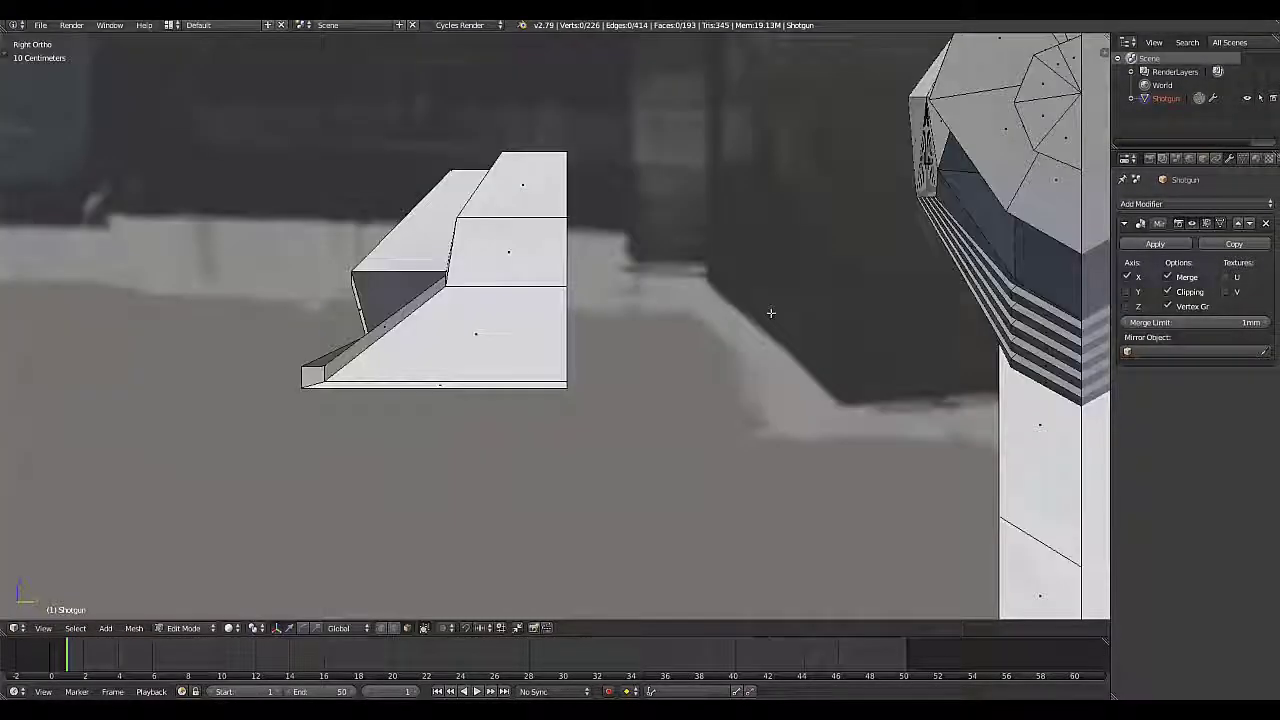
pyautogui.press('z')
pyautogui.moveTo(286, 109); pyautogui.dragTo(506, 449)
pyautogui.press('g')
pyautogui.press('y')
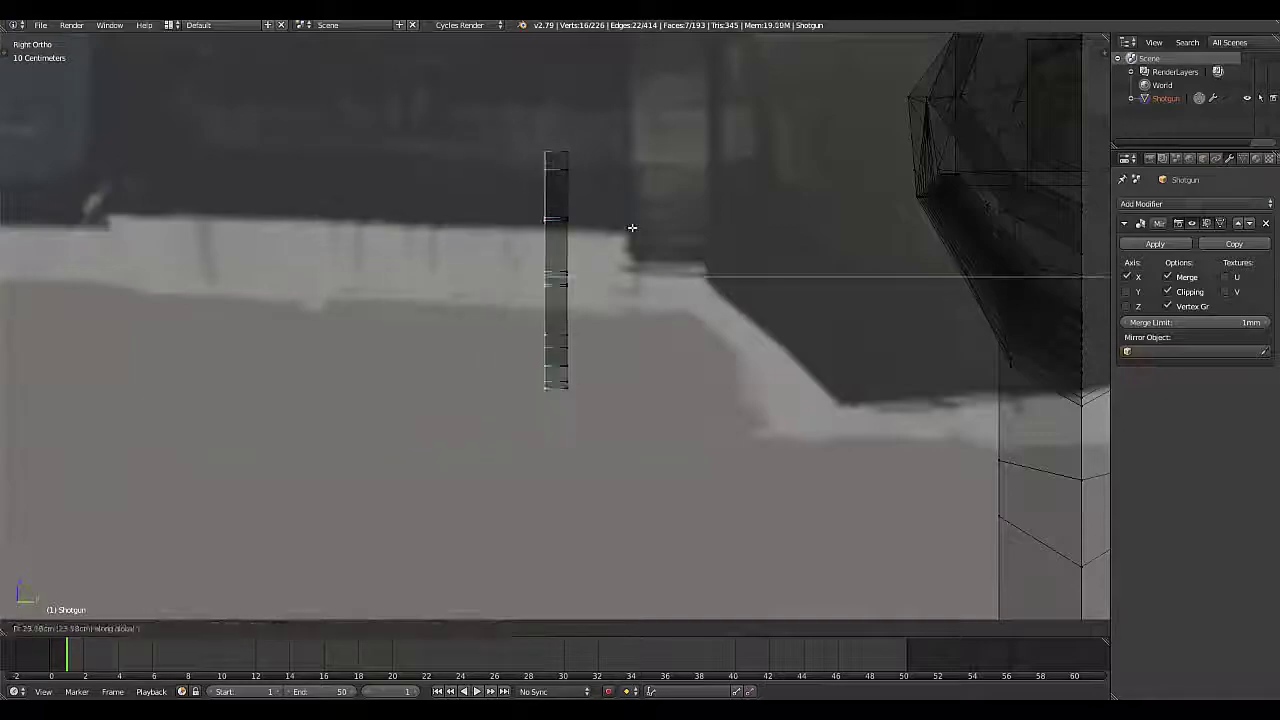
pyautogui.click(623, 268)
# Back in solid shading, extrude a new vertex on the trigger guard in front view
pyautogui.scroll(-3, 697, 106)
pyautogui.moveTo(697, 106); pyautogui.dragTo(646, 351, button='middle')
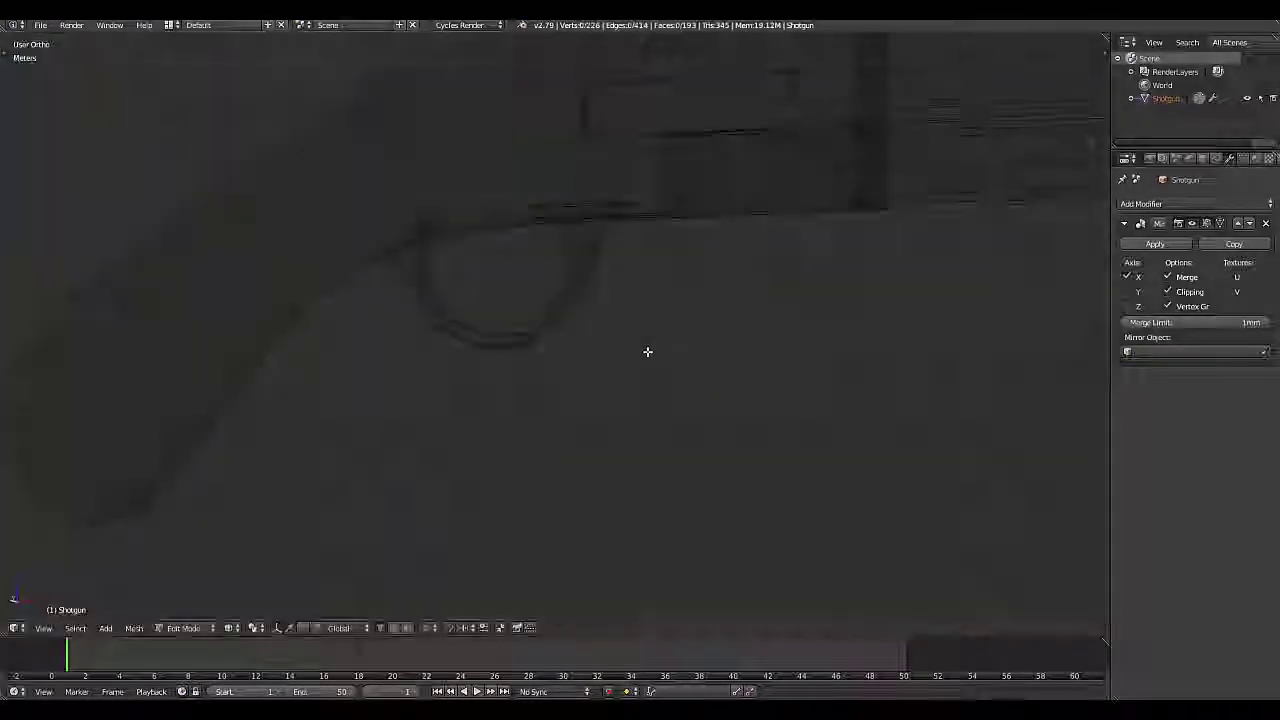
pyautogui.press('z')
pyautogui.moveTo(873, 597); pyautogui.dragTo(503, 418, button='middle')
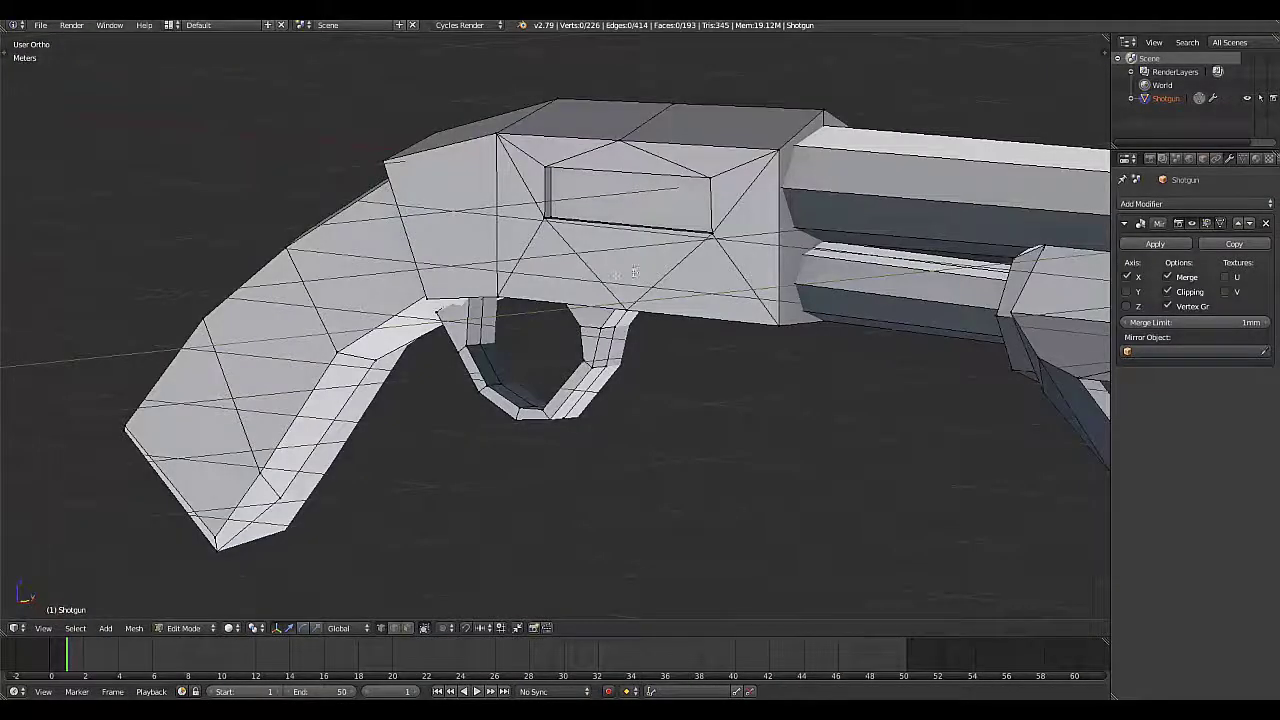
pyautogui.scroll(3, 634, 272)
pyautogui.scroll(3, 383, 429)
pyautogui.scroll(2, 437, 400)
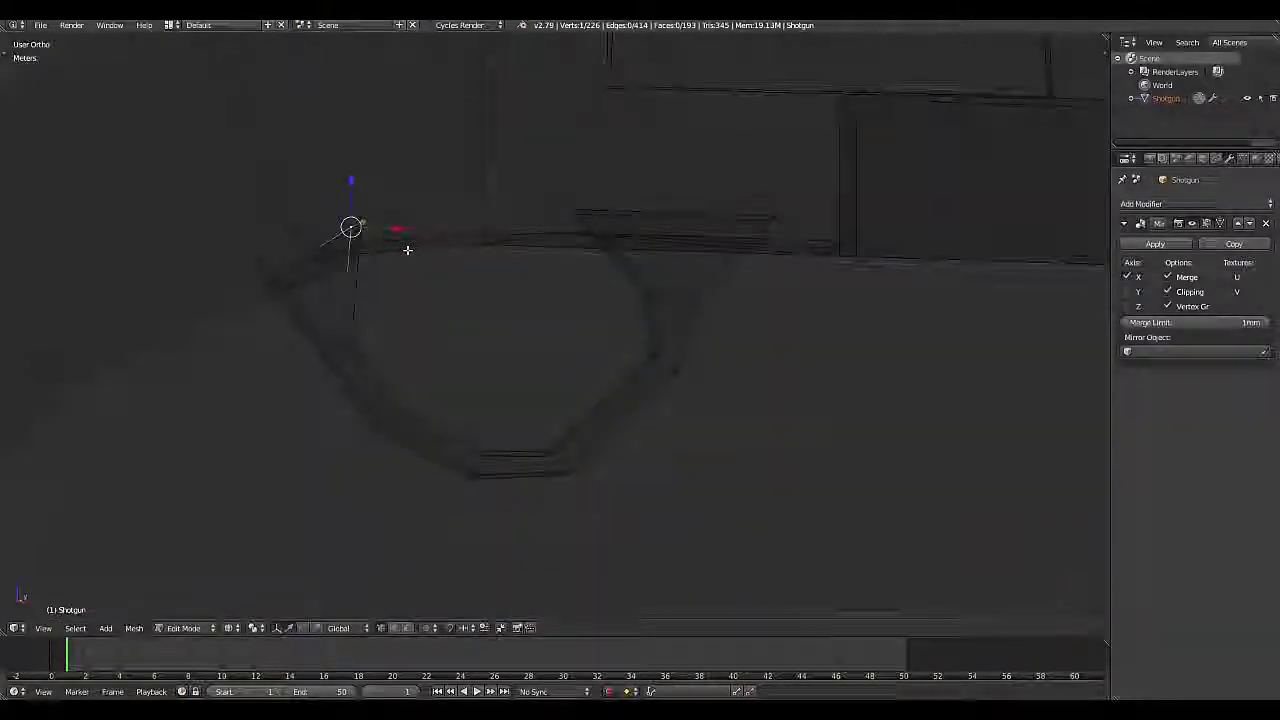
pyautogui.press('KP_1')
pyautogui.press('e')
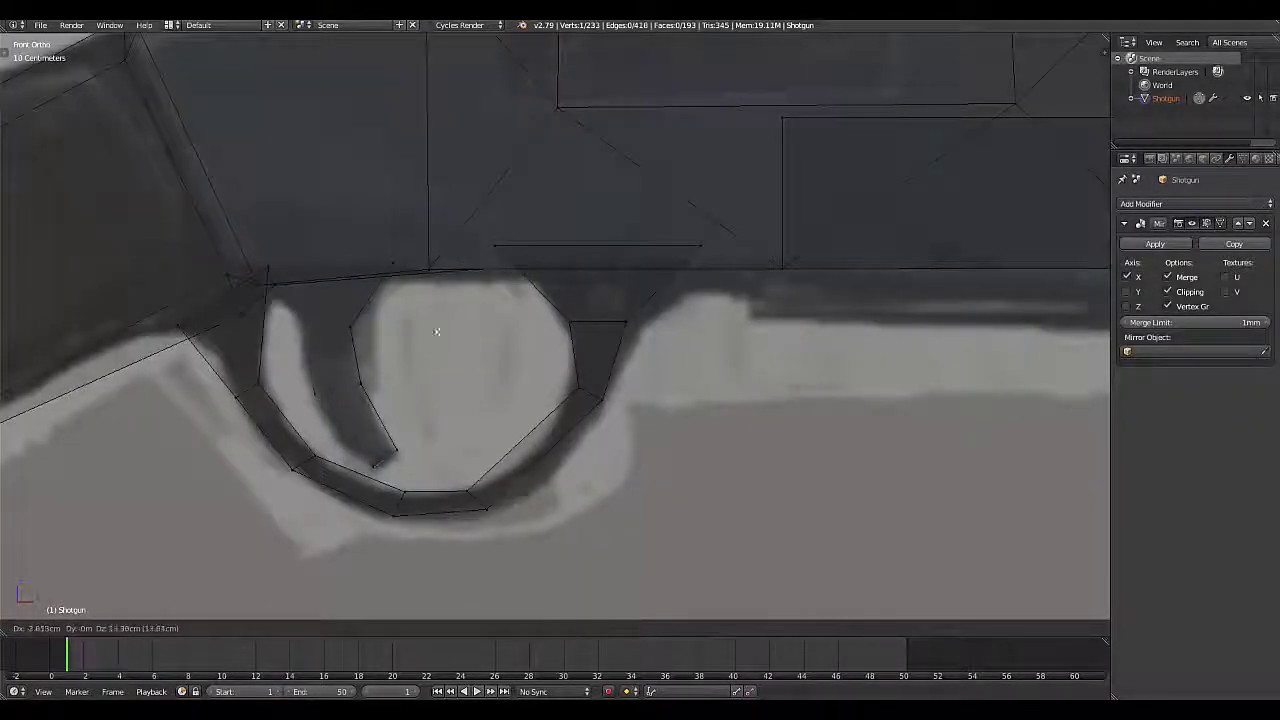
pyautogui.moveTo(368, 462); pyautogui.dragTo(849, 346, button='middle')
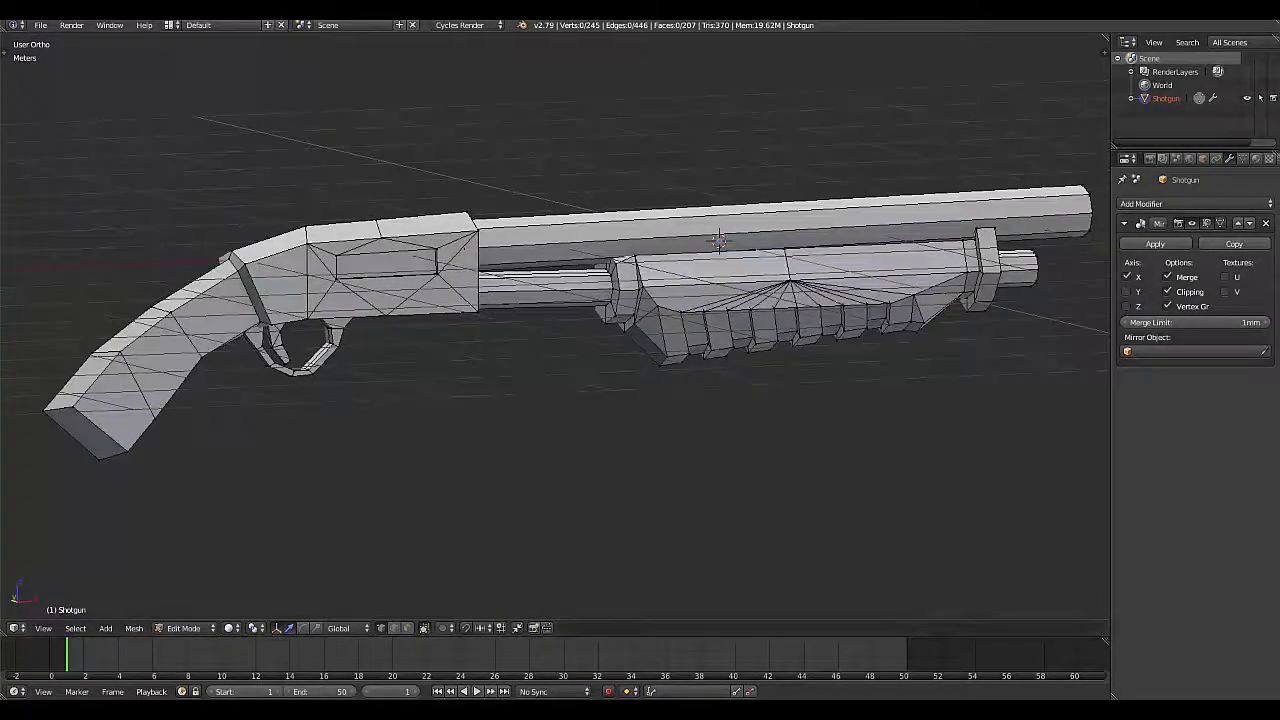
# Split the viewport and turn the right half into an image editor
pyautogui.press('KP_1')
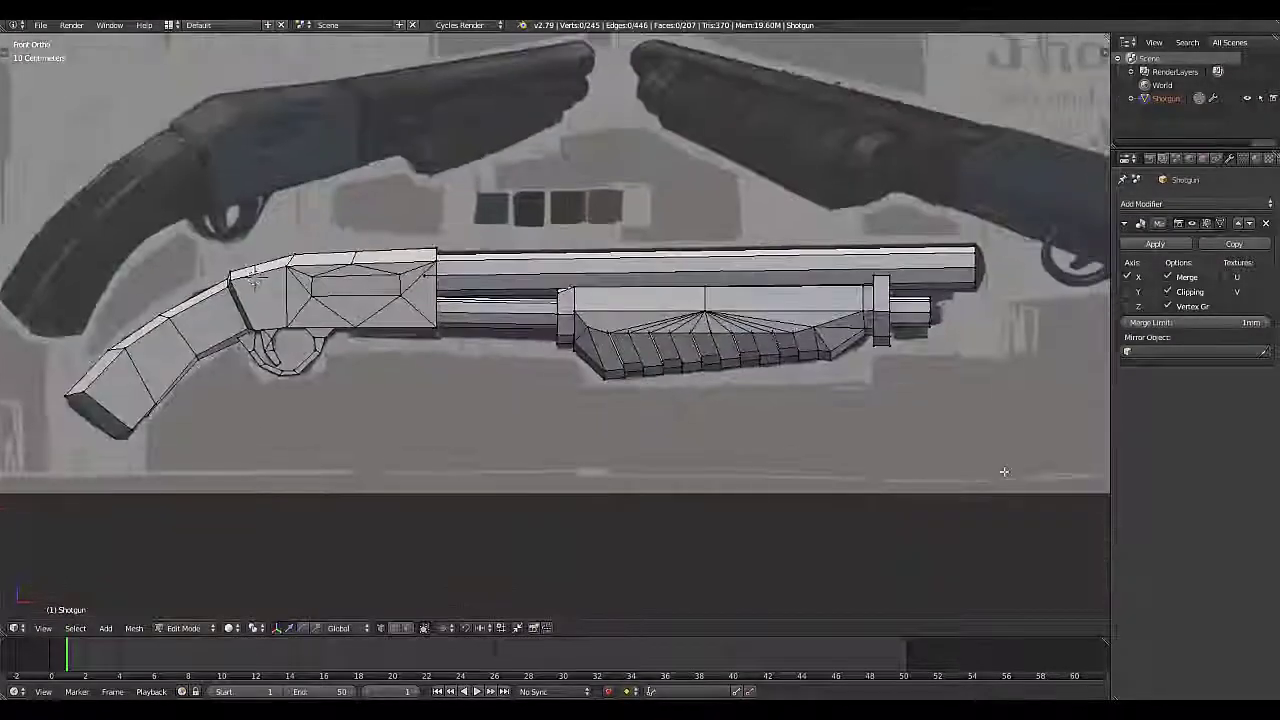
pyautogui.moveTo(1106, 638); pyautogui.dragTo(694, 628)
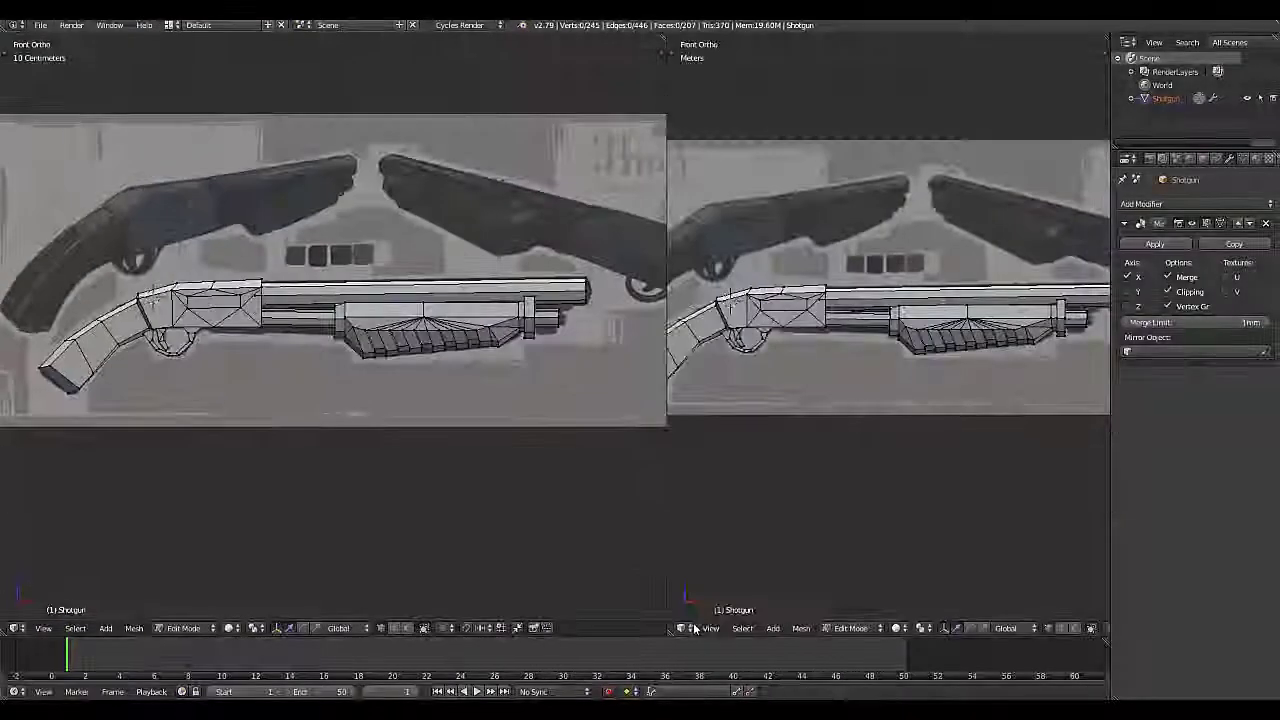
pyautogui.click(681, 628)
pyautogui.click(730, 520)
# Set the material's colour to an image texture loaded from shotgun_texture.png
pyautogui.click(1227, 158)
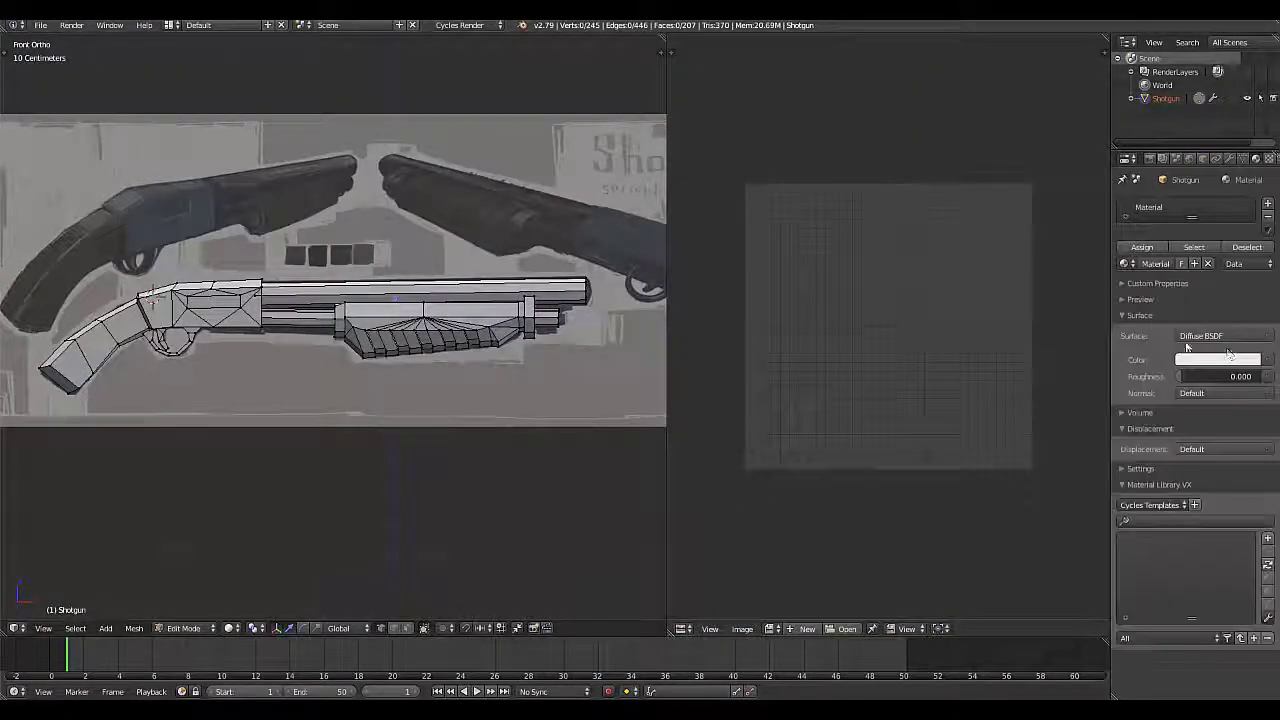
pyautogui.click(1187, 358)
pyautogui.click(1000, 220)
pyautogui.click(1240, 376)
pyautogui.click(1197, 47)
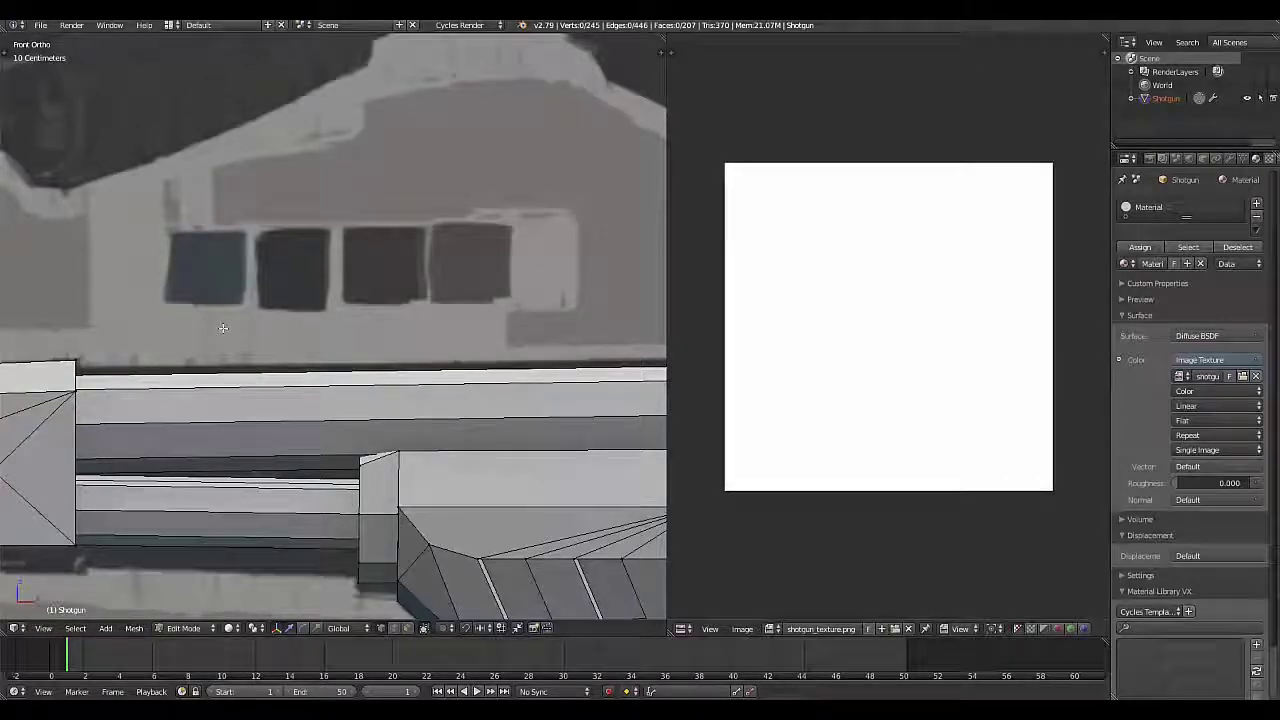
# Paste the captured grey swatches into the image and fill a square with dark grey
pyautogui.press('super')
pyautogui.press('super')
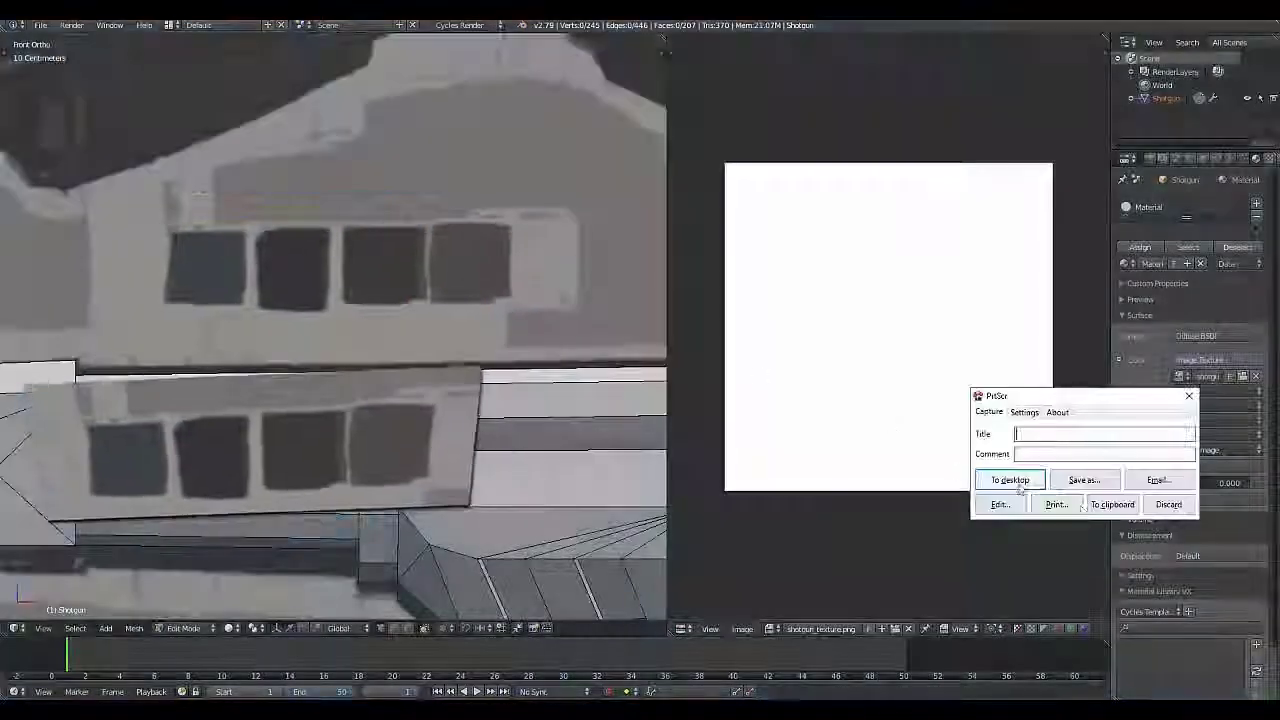
pyautogui.hotkey('ctrl', 'v')
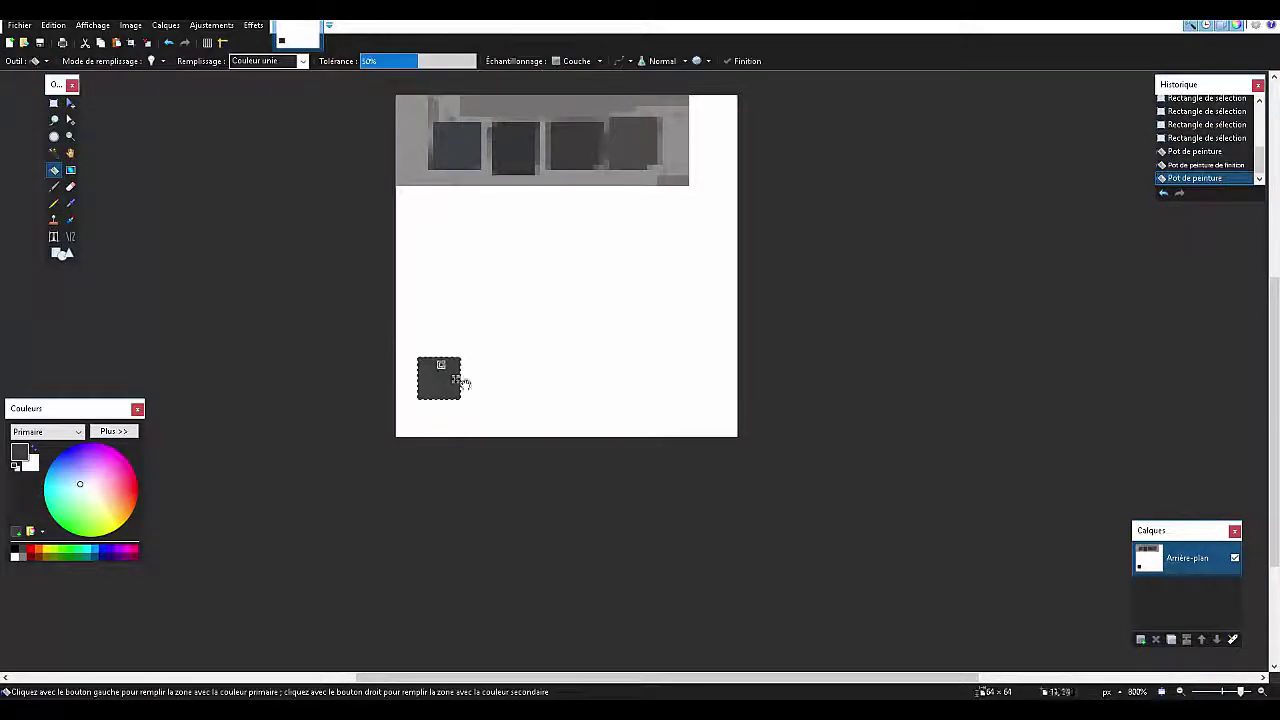
pyautogui.press('s')
pyautogui.keyDown('ctrl'); pyautogui.scroll(1, 452, 425); pyautogui.keyUp('ctrl')
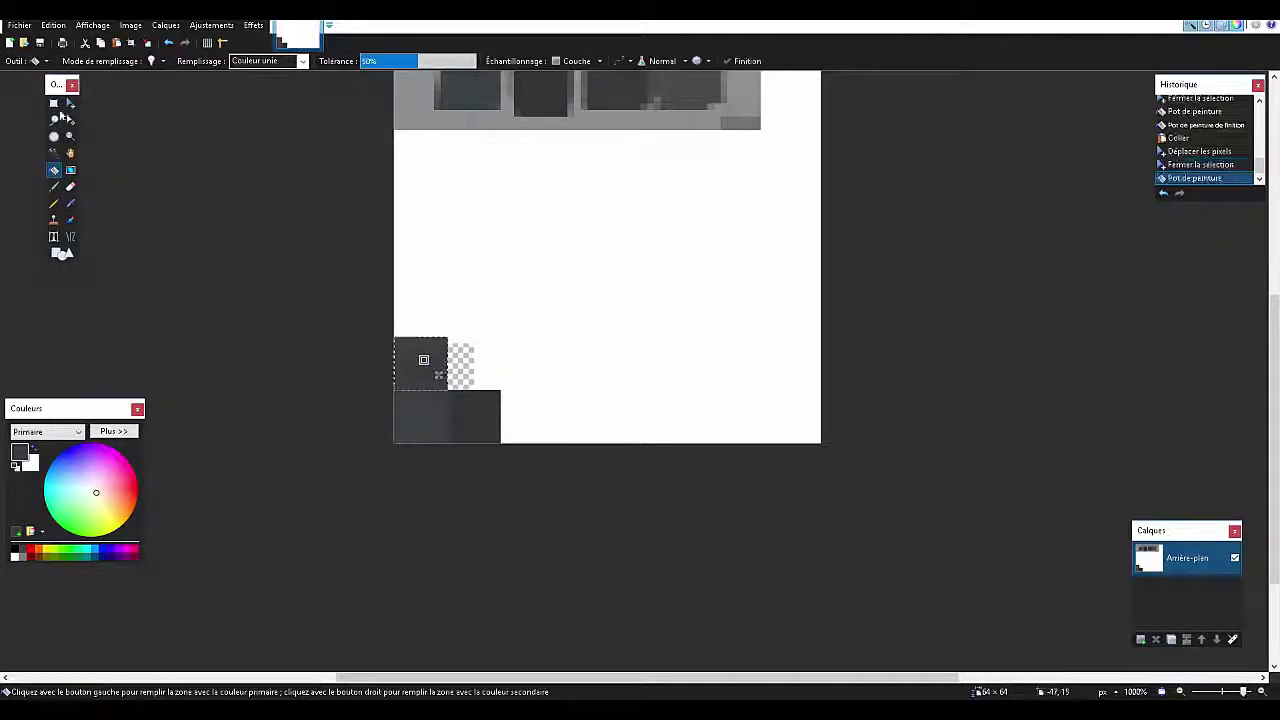
pyautogui.press('f')
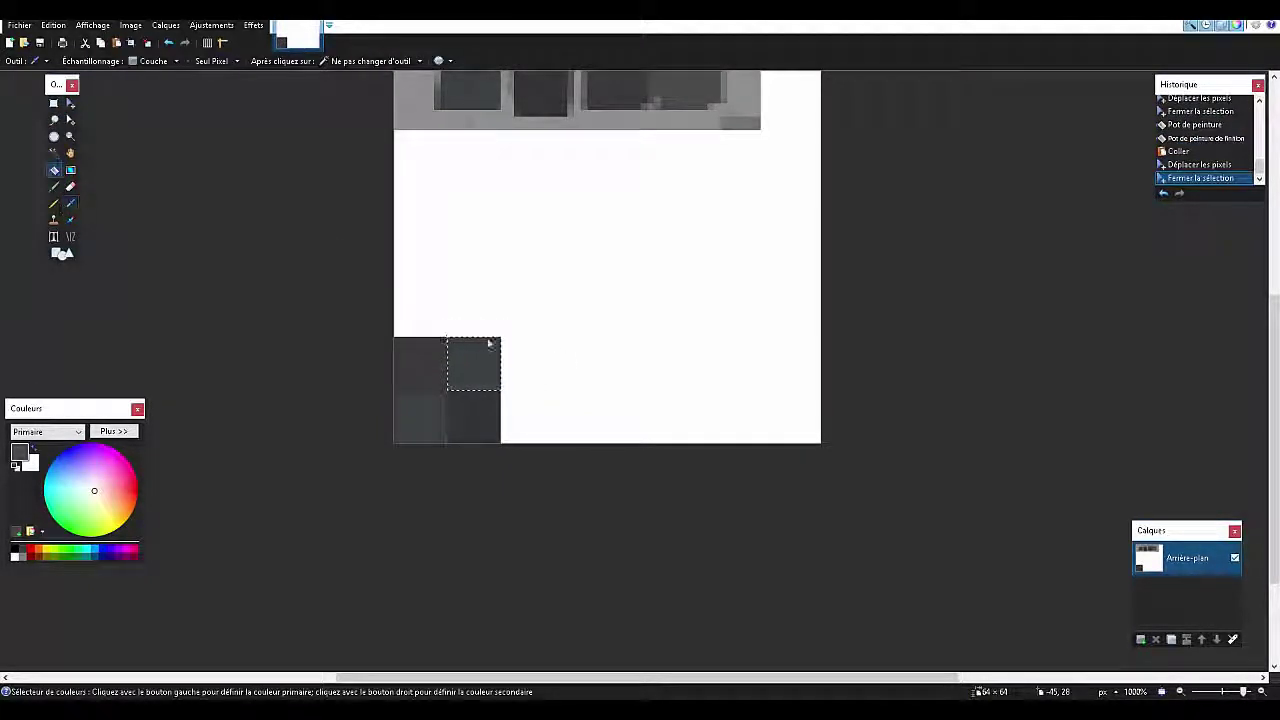
pyautogui.press('f')
pyautogui.click(478, 354)
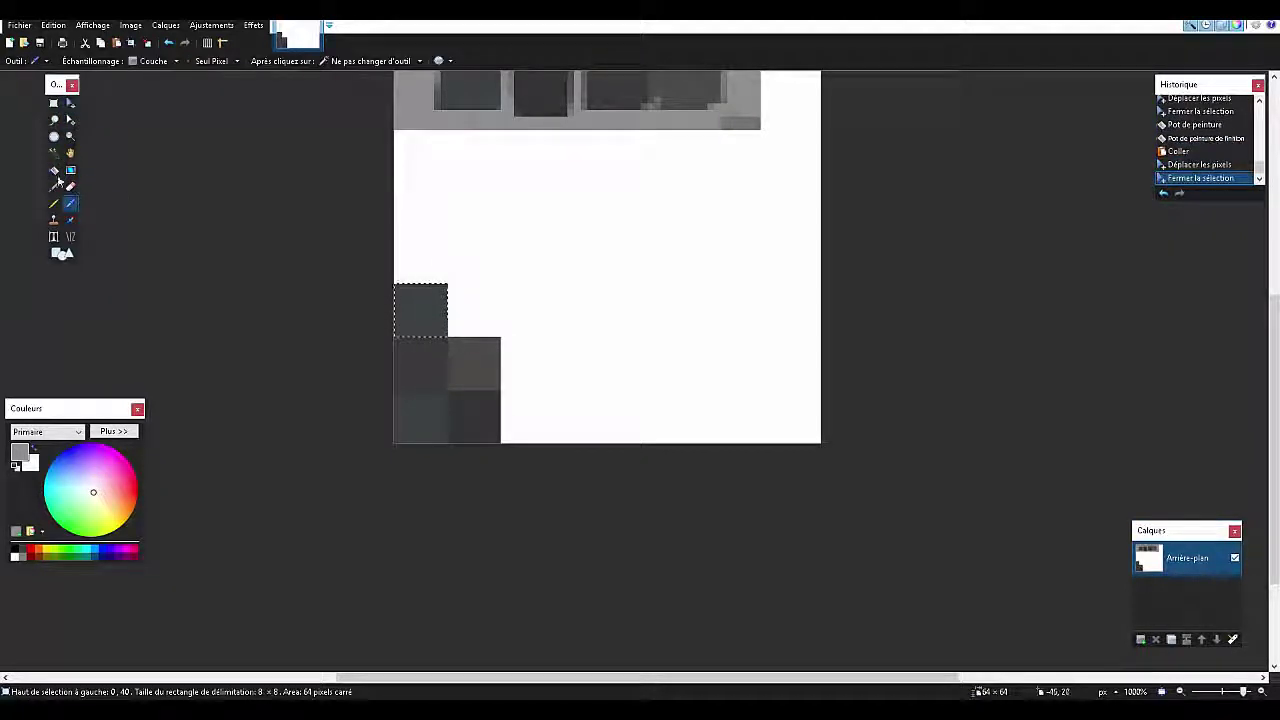
# Paste a copy of the dark square and move it beside the other swatches
pyautogui.hotkey('ctrl', 'v')
pyautogui.moveTo(468, 357); pyautogui.dragTo(521, 357)
pyautogui.hotkey('ctrl', 'd')
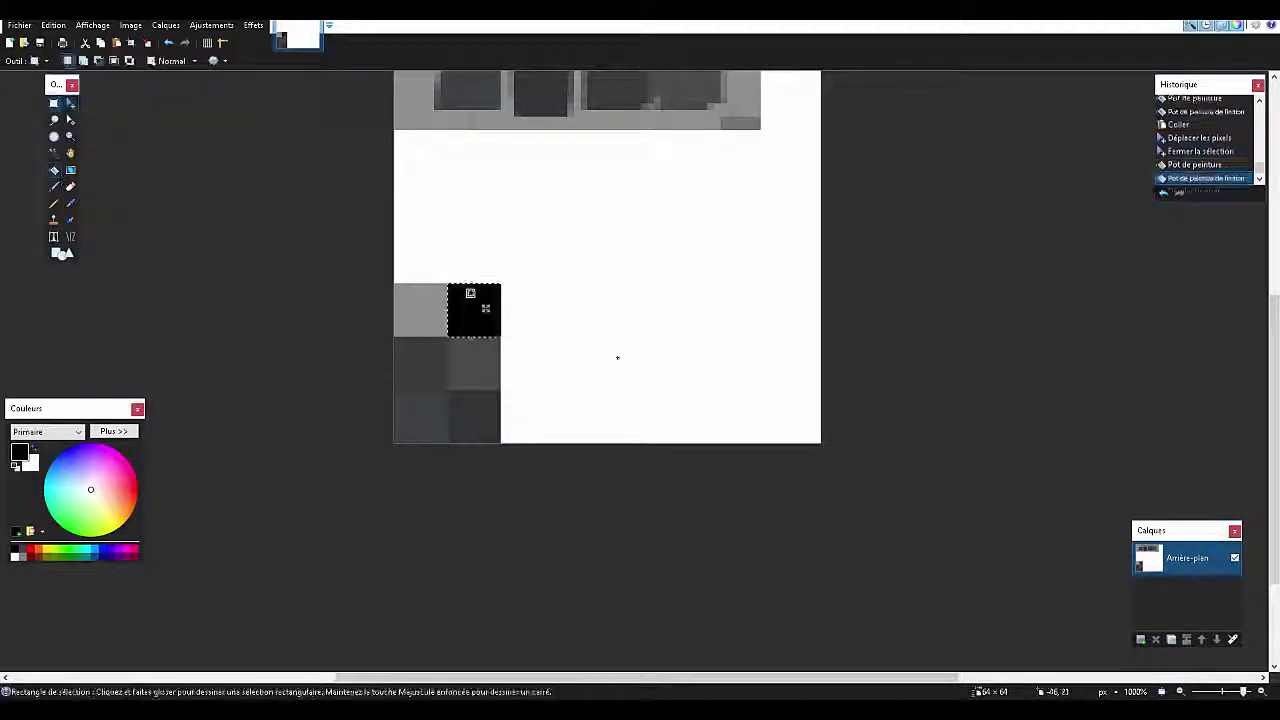
# Select the upper and bottom-right white areas and erase them to transparency
pyautogui.press('s')
pyautogui.moveTo(475, 131); pyautogui.dragTo(800, 267)
pyautogui.moveTo(539, 291); pyautogui.dragTo(803, 394)
pyautogui.press('Delete')
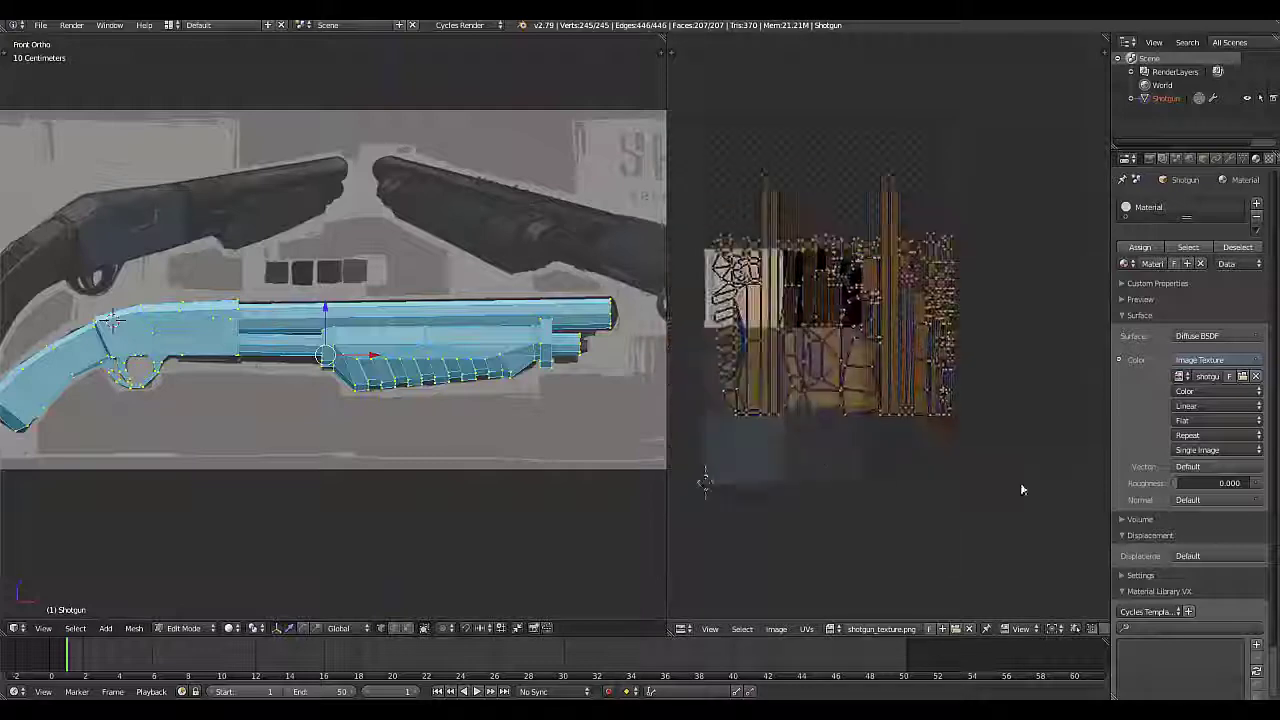
# Show the mesh textured and select the linked stock part
pyautogui.click(265, 556)
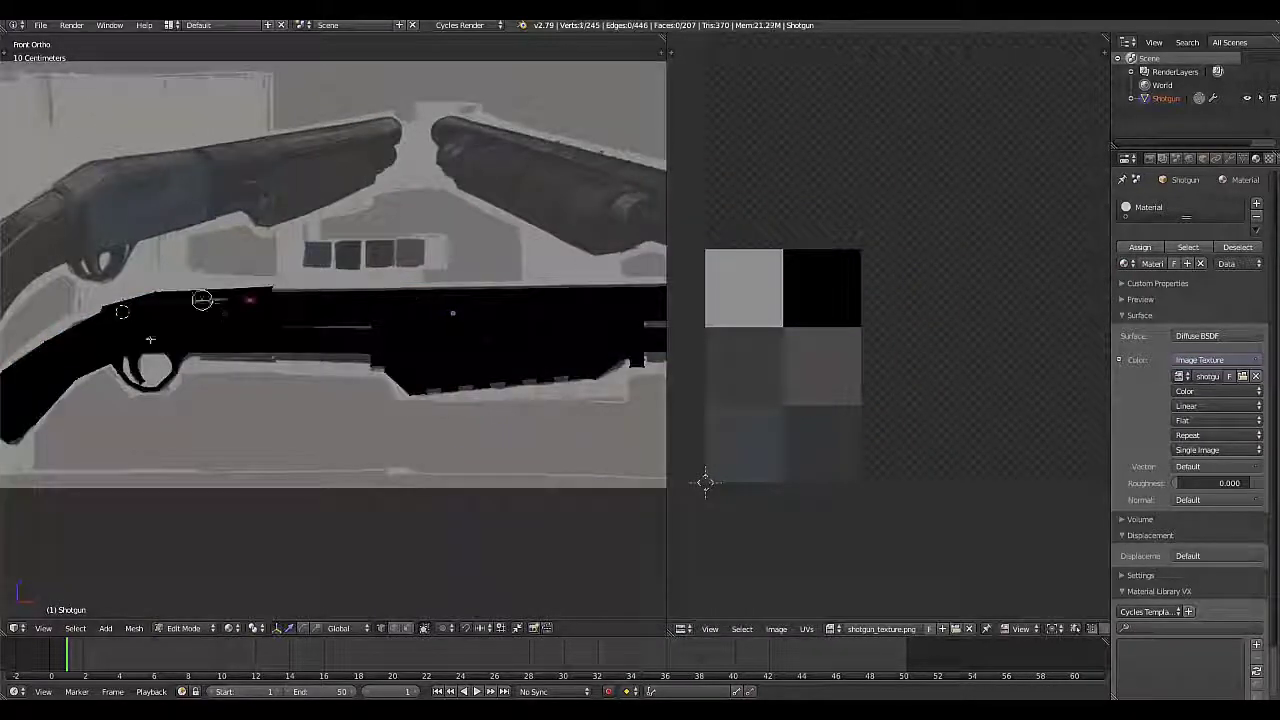
pyautogui.press('l')
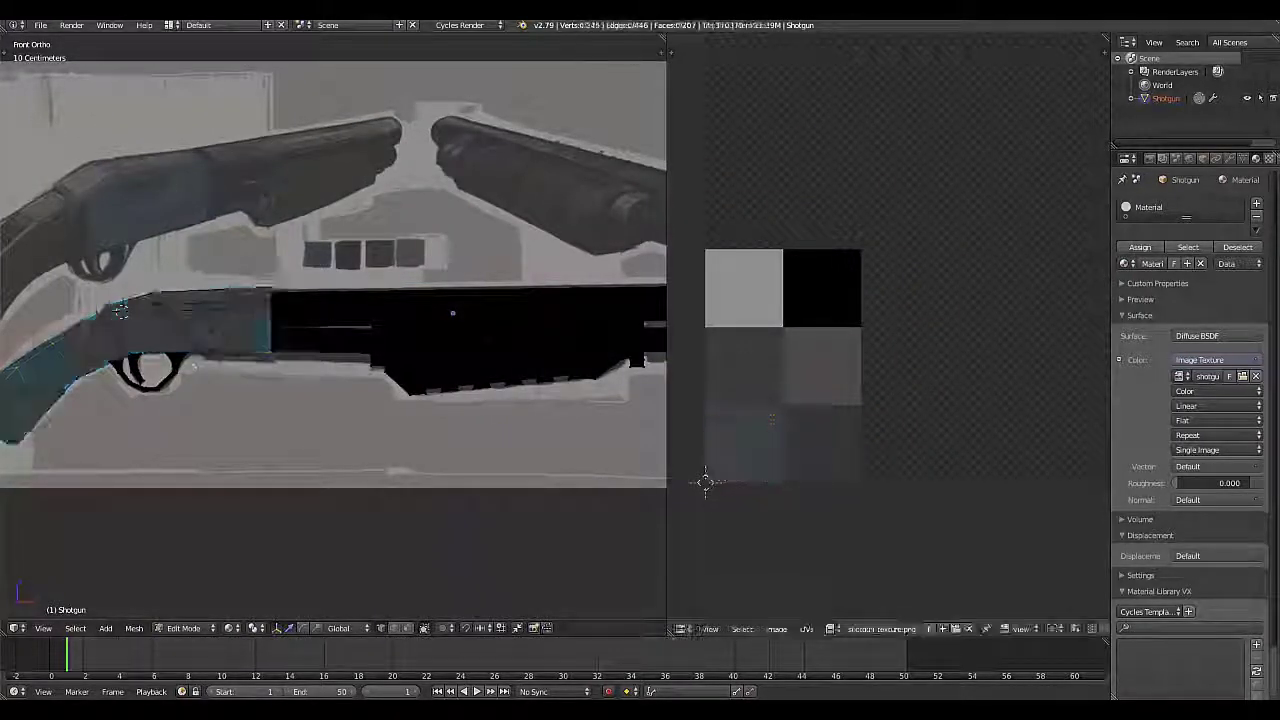
pyautogui.moveTo(118, 311); pyautogui.dragTo(232, 267, button='middle')
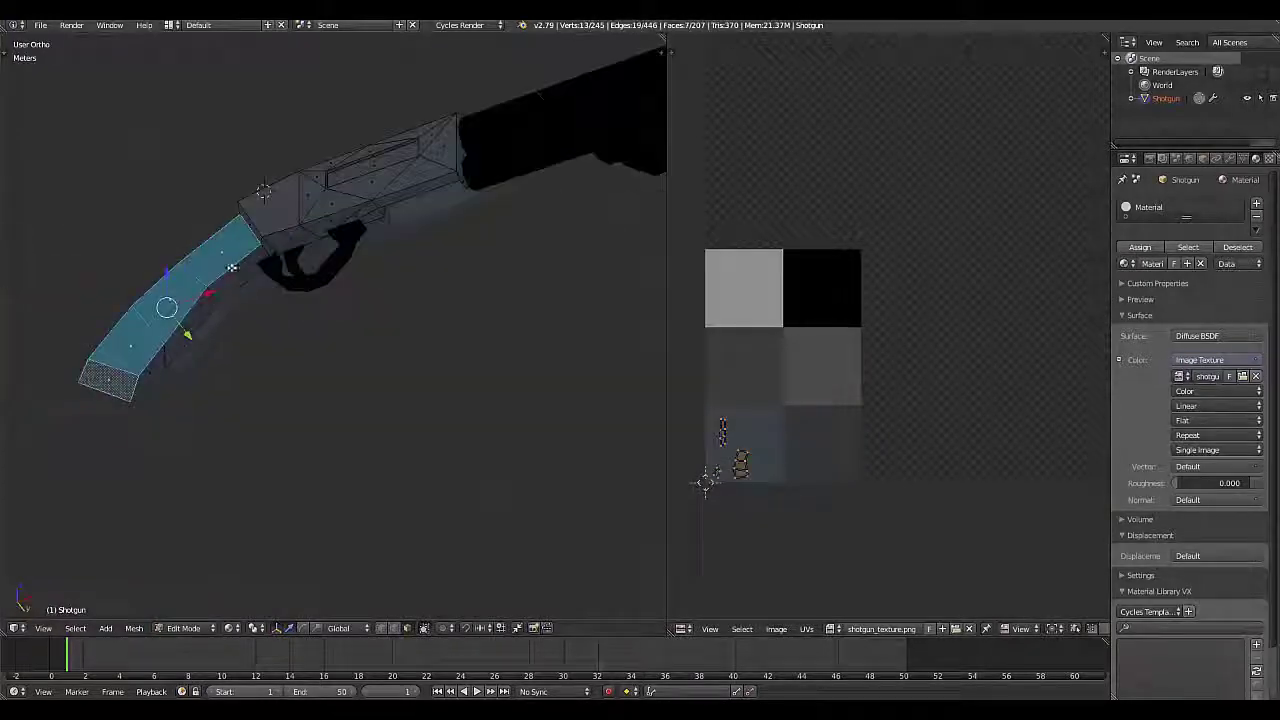
pyautogui.press('Tab')
pyautogui.press('KP_1')
pyautogui.scroll(3, 340, 357)
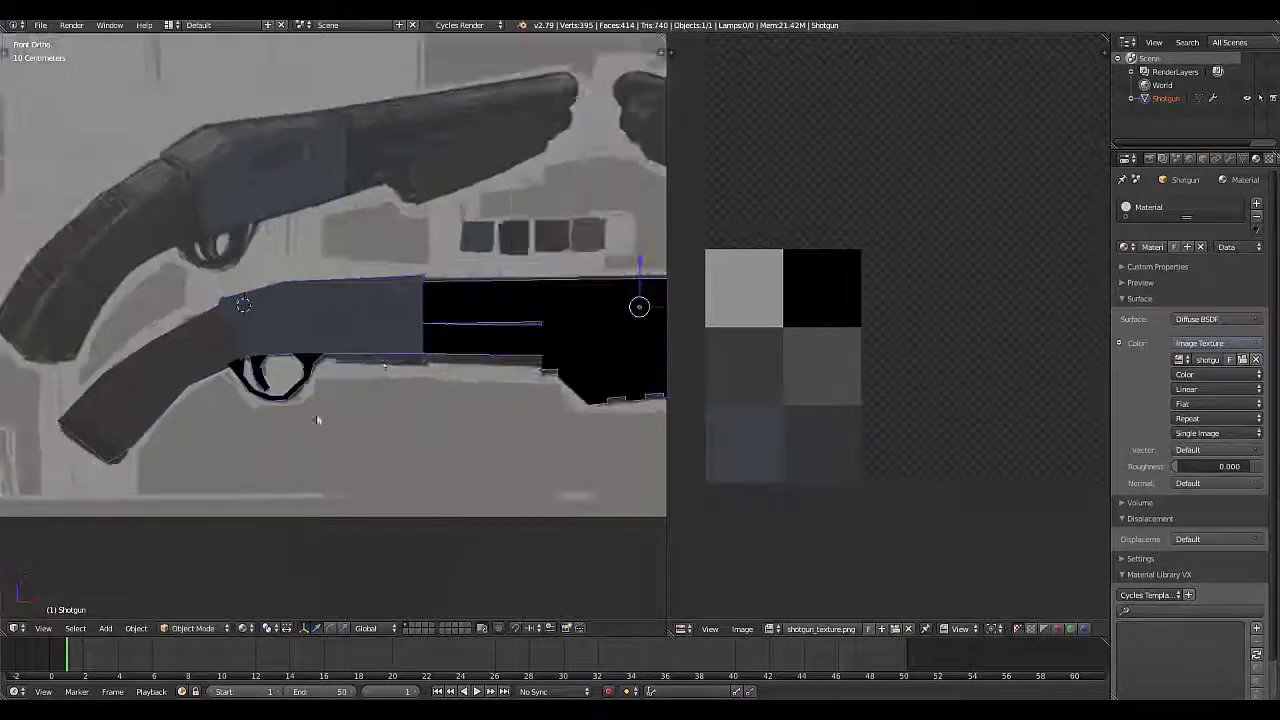
pyautogui.scroll(2, 386, 347)
# Back in Edit Mode, select the receiver panel's connected faces
pyautogui.press('Tab')
pyautogui.rightClick(374, 406)
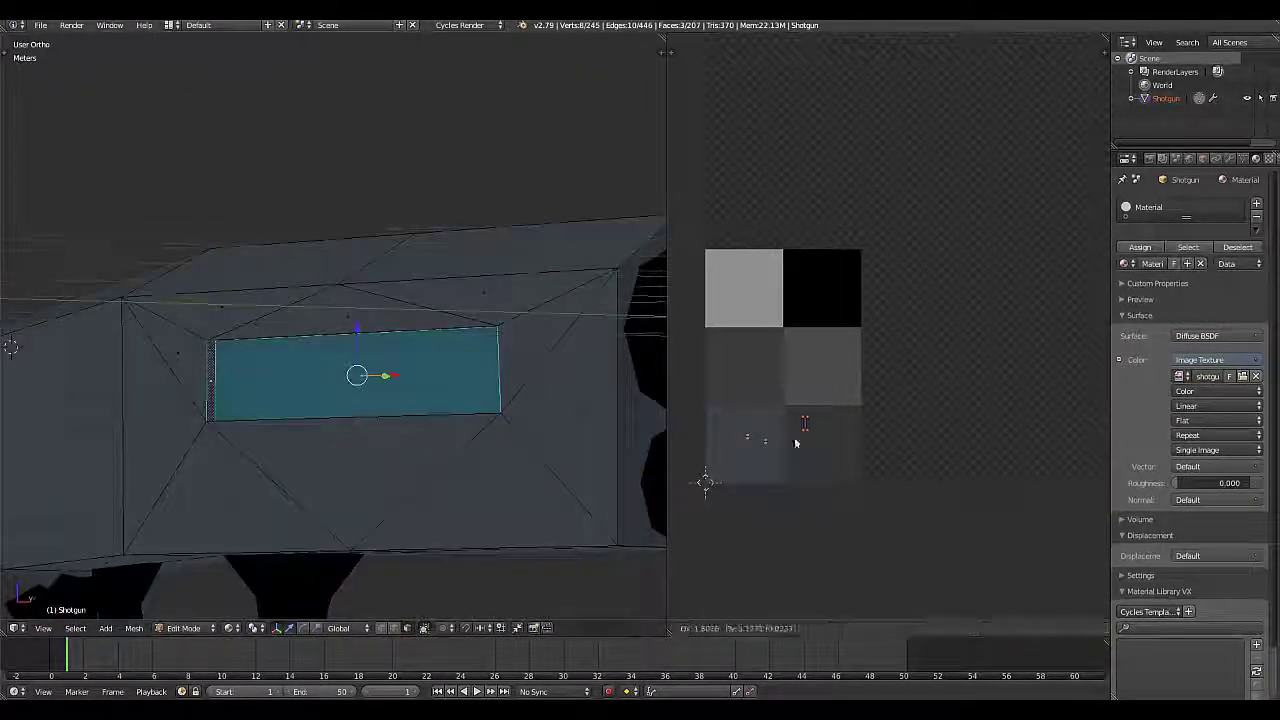
pyautogui.press('a')
pyautogui.moveTo(600, 460)
pyautogui.mouseDown(button='middle')
pyautogui.moveTo(379, 415)
pyautogui.moveTo(515, 394)
pyautogui.mouseUp(button='middle')
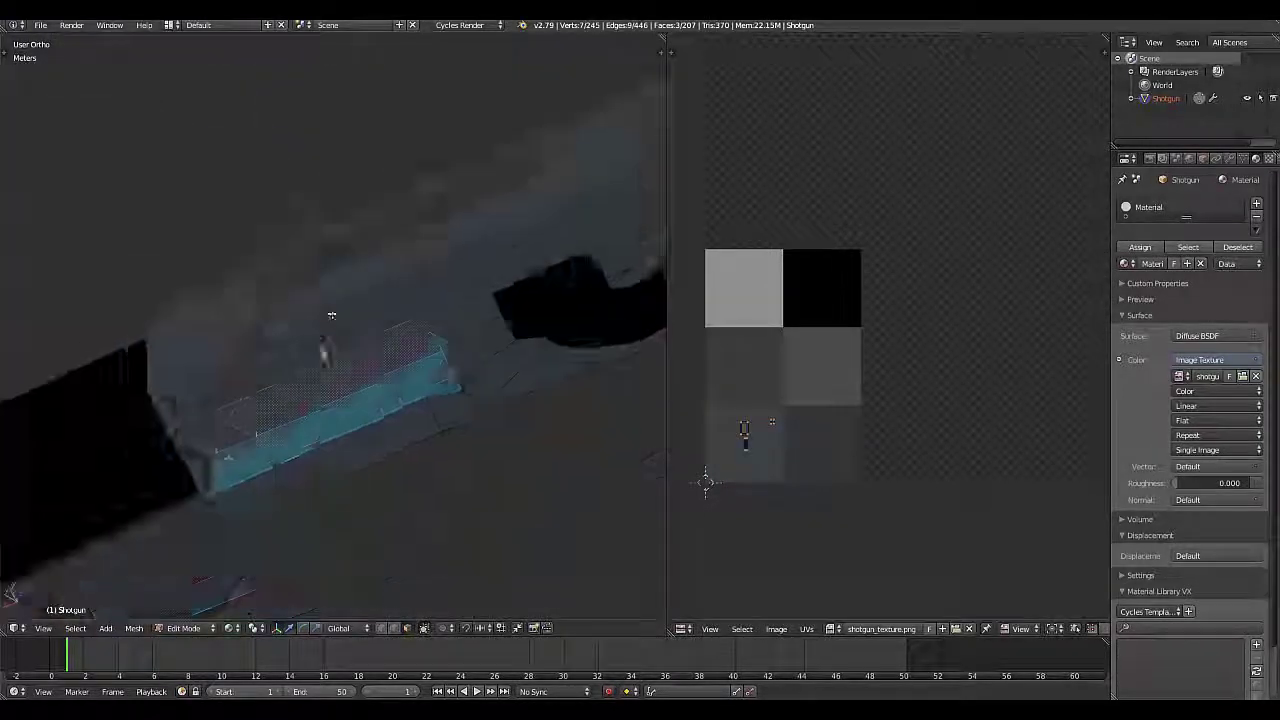
pyautogui.press('KP_1')
pyautogui.scroll(-2, 491, 386)
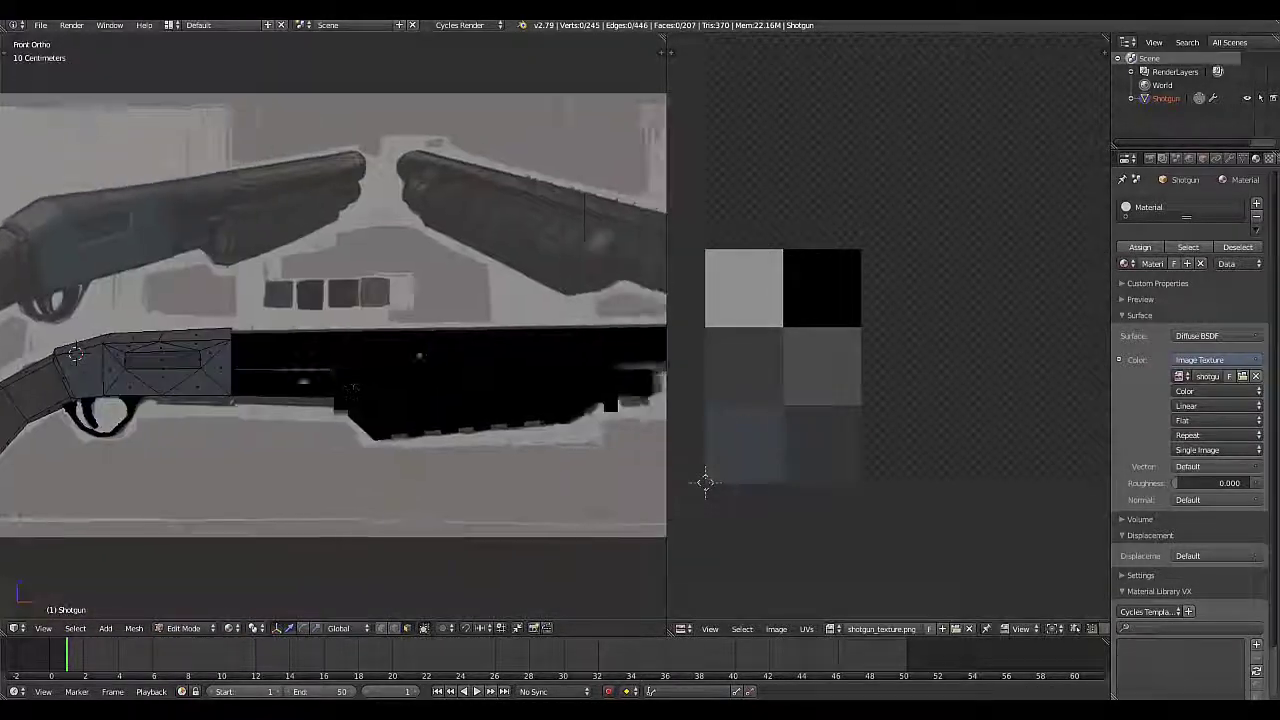
# Select the long strip part and move its UVs onto a grey swatch
pyautogui.keyDown('alt'); pyautogui.rightClick(500, 346); pyautogui.keyUp('alt')
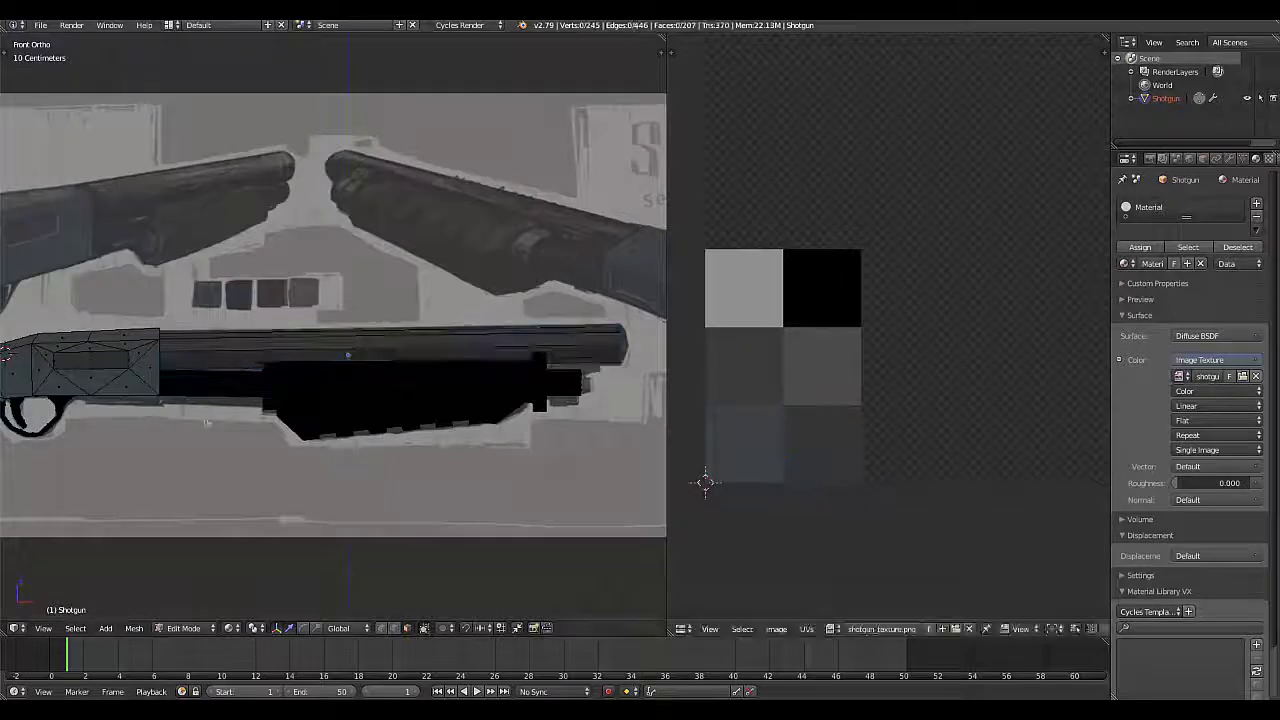
pyautogui.press('l')
pyautogui.scroll(3, 400, 380)
pyautogui.press('g')
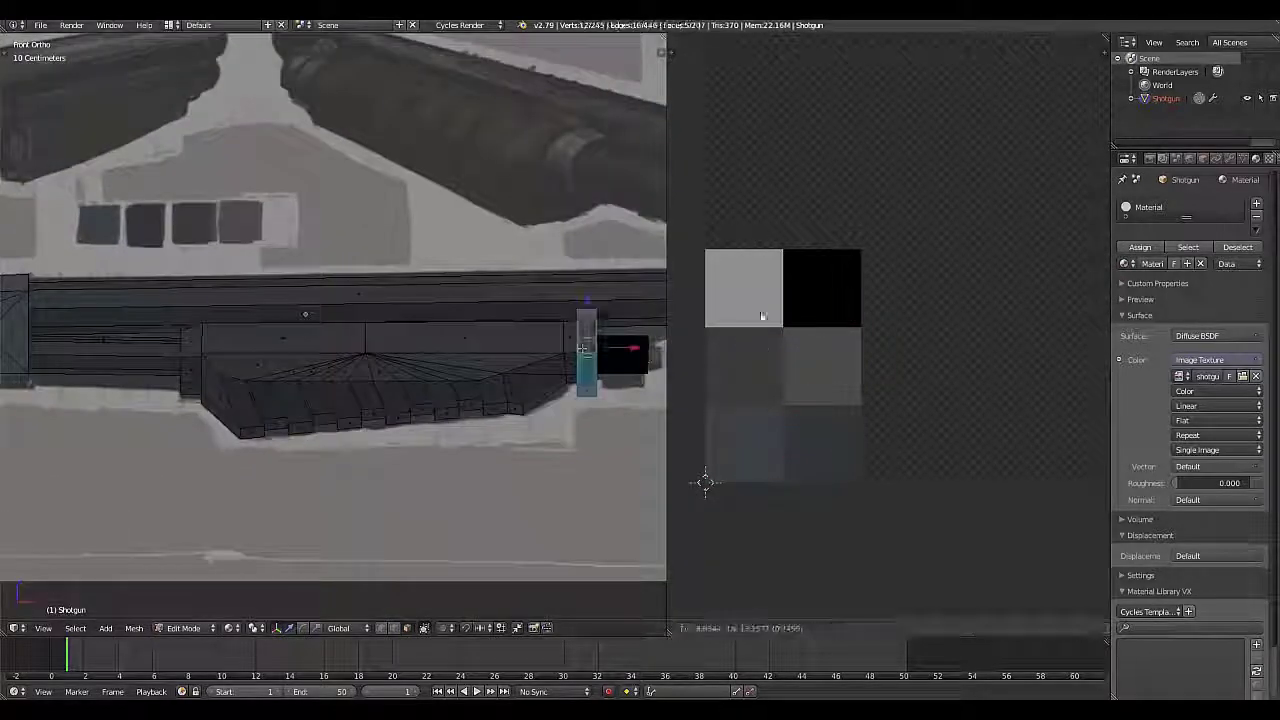
pyautogui.click(770, 443)
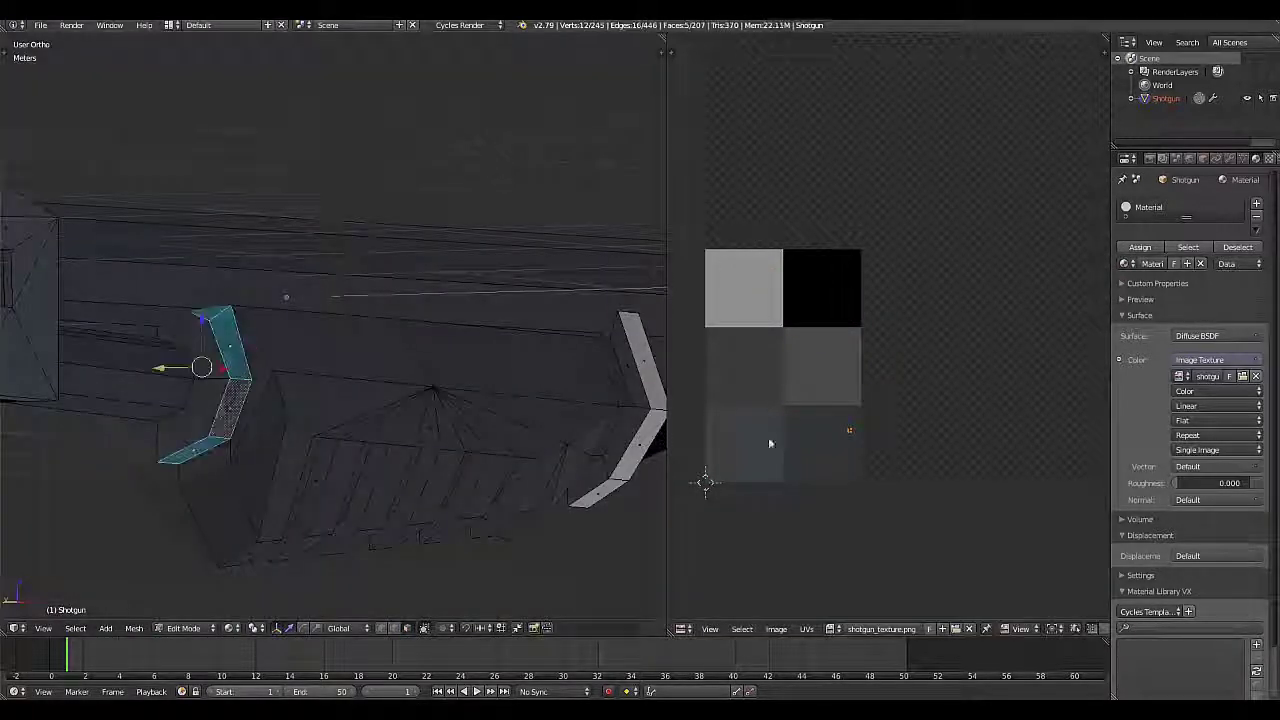
# Select the cylindrical part and gun body, moving the body's UVs onto a darker swatch
pyautogui.moveTo(300, 400)
pyautogui.mouseDown(button='middle')
pyautogui.moveTo(476, 296)
pyautogui.moveTo(494, 391)
pyautogui.moveTo(440, 400)
pyautogui.moveTo(532, 424)
pyautogui.mouseUp(button='middle')
pyautogui.press('l')
pyautogui.press('l')
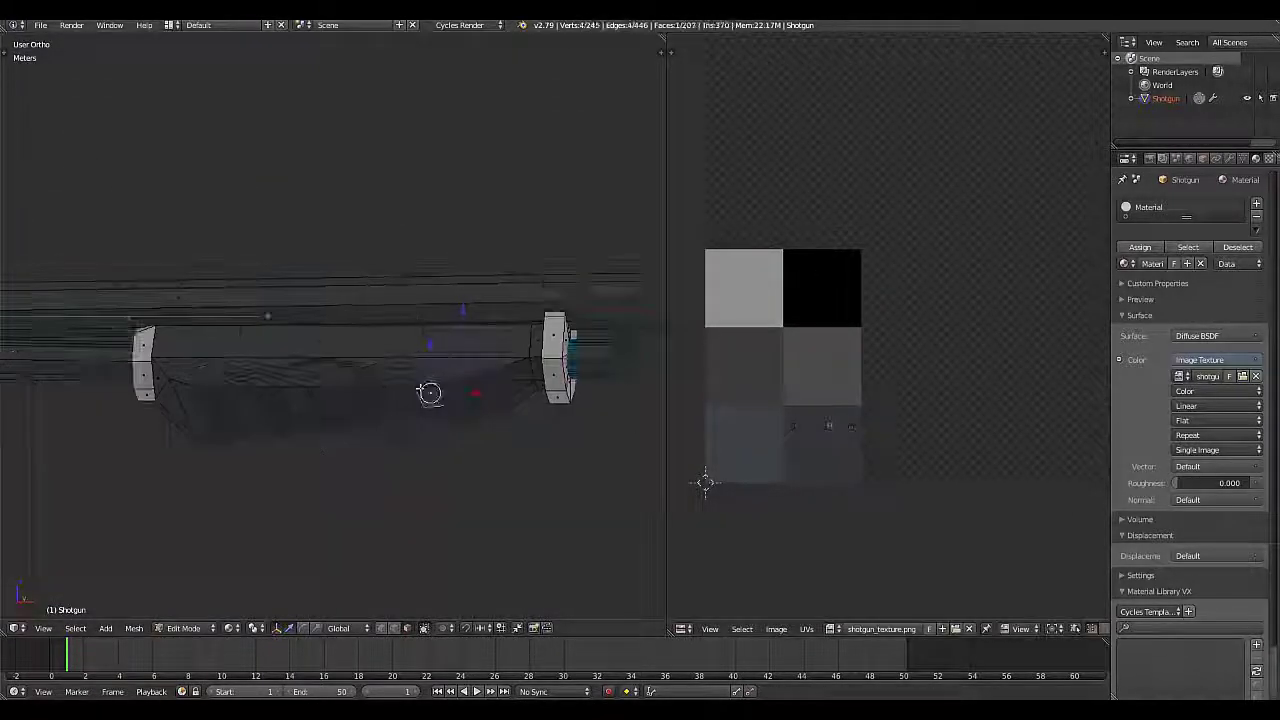
pyautogui.rightClick(335, 372)
pyautogui.press('l')
pyautogui.moveTo(503, 480)
pyautogui.mouseDown(button='middle')
pyautogui.moveTo(343, 443)
pyautogui.moveTo(406, 366)
pyautogui.moveTo(450, 420)
pyautogui.mouseUp(button='middle')
pyautogui.press('g')
pyautogui.click(790, 360)
pyautogui.press('a')
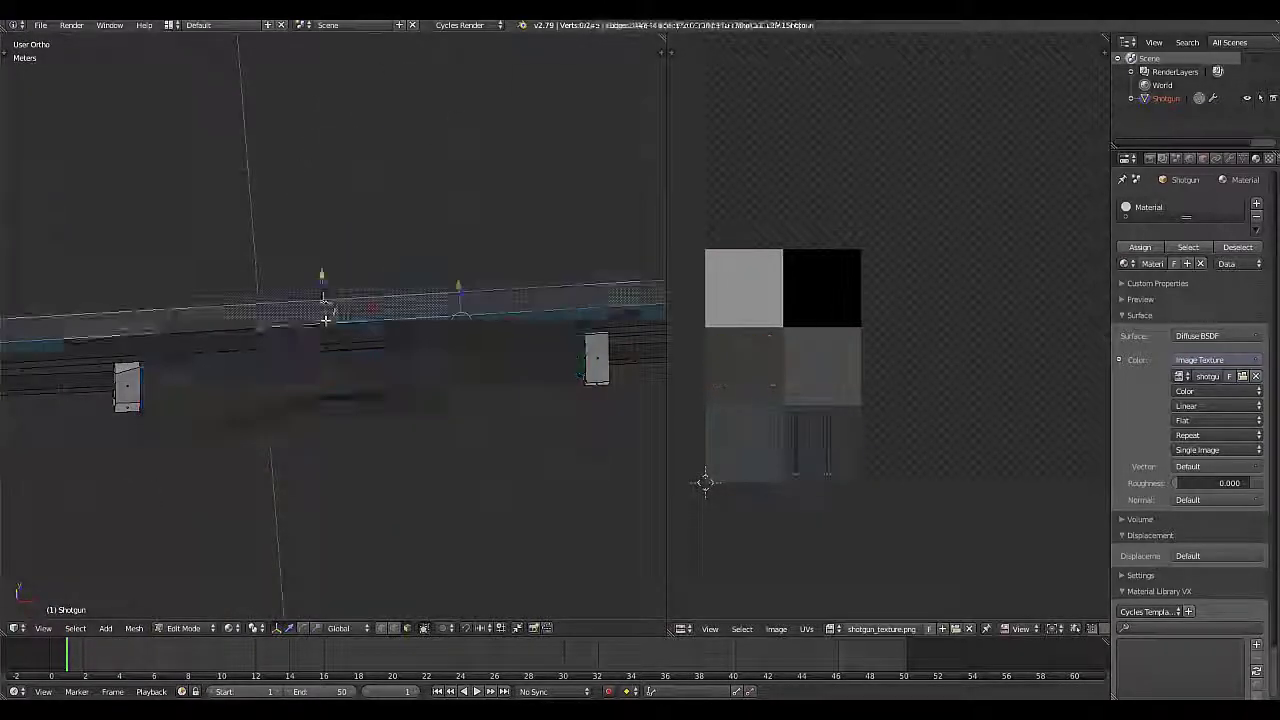
pyautogui.moveTo(240, 330); pyautogui.dragTo(230, 352, button='middle')
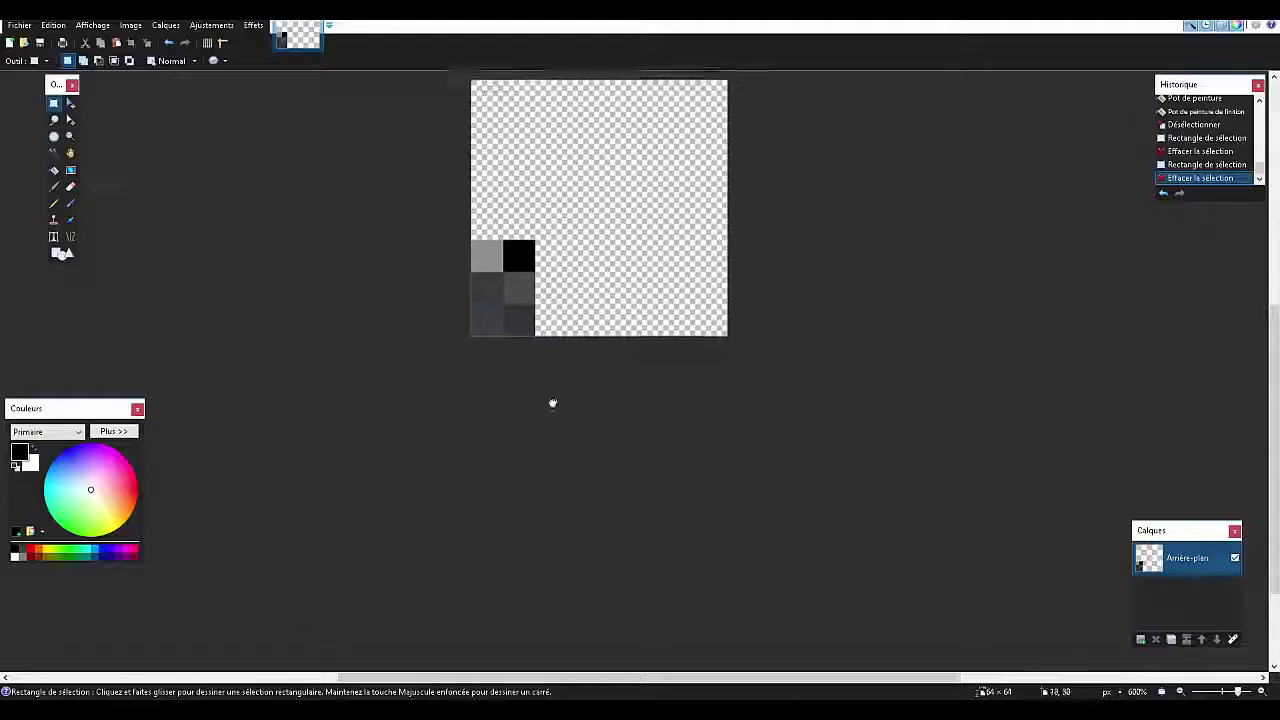
# Try white-to-black and grey-to-white gradients down the column, finish with dark grey, return to Blender
pyautogui.keyDown('ctrl'); pyautogui.scroll(3, 467, 303); pyautogui.keyUp('ctrl')
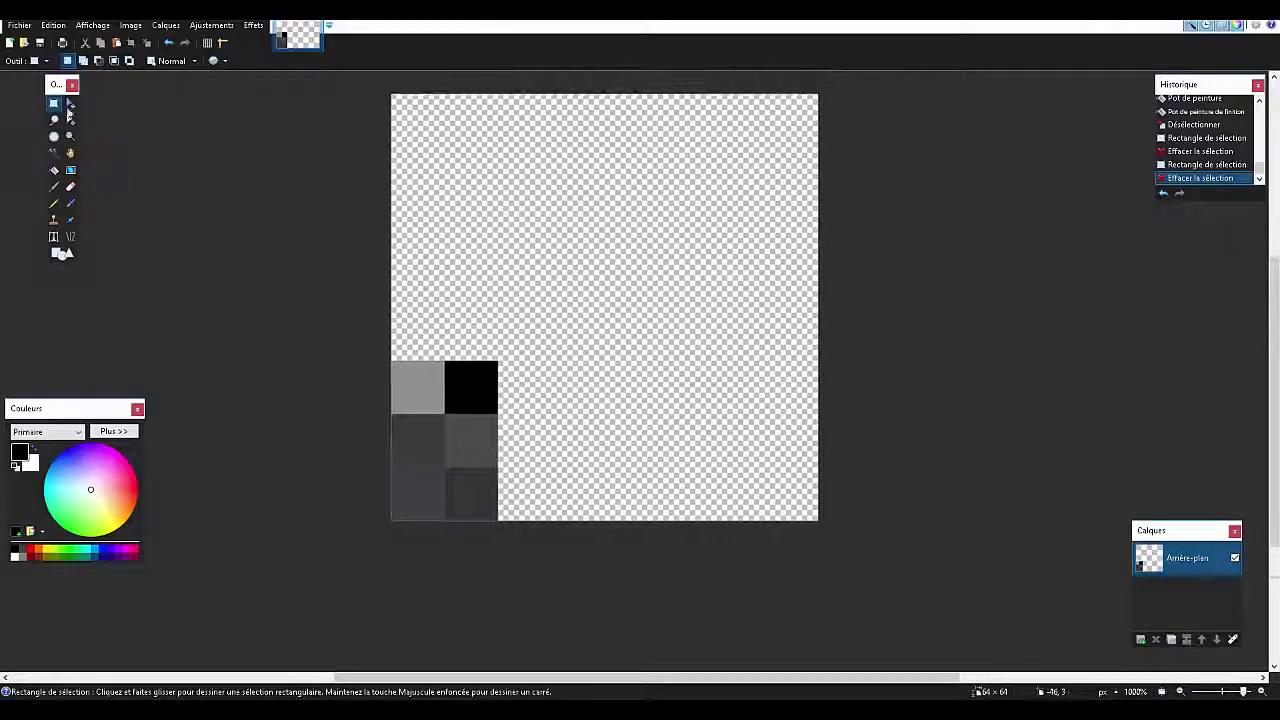
pyautogui.moveTo(498, 94)
pyautogui.mouseDown()
pyautogui.moveTo(551, 520)
pyautogui.moveTo(525, 515)
pyautogui.mouseUp()
pyautogui.press('g')
pyautogui.press('k')
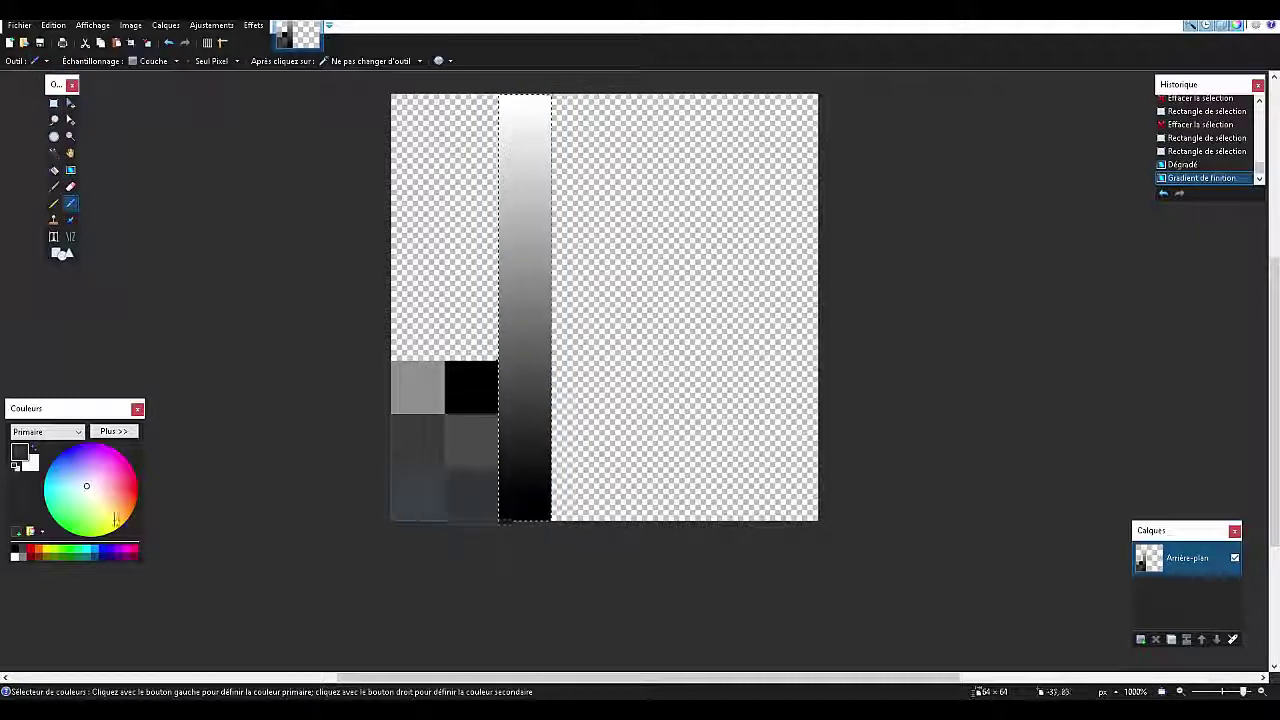
pyautogui.press('g')
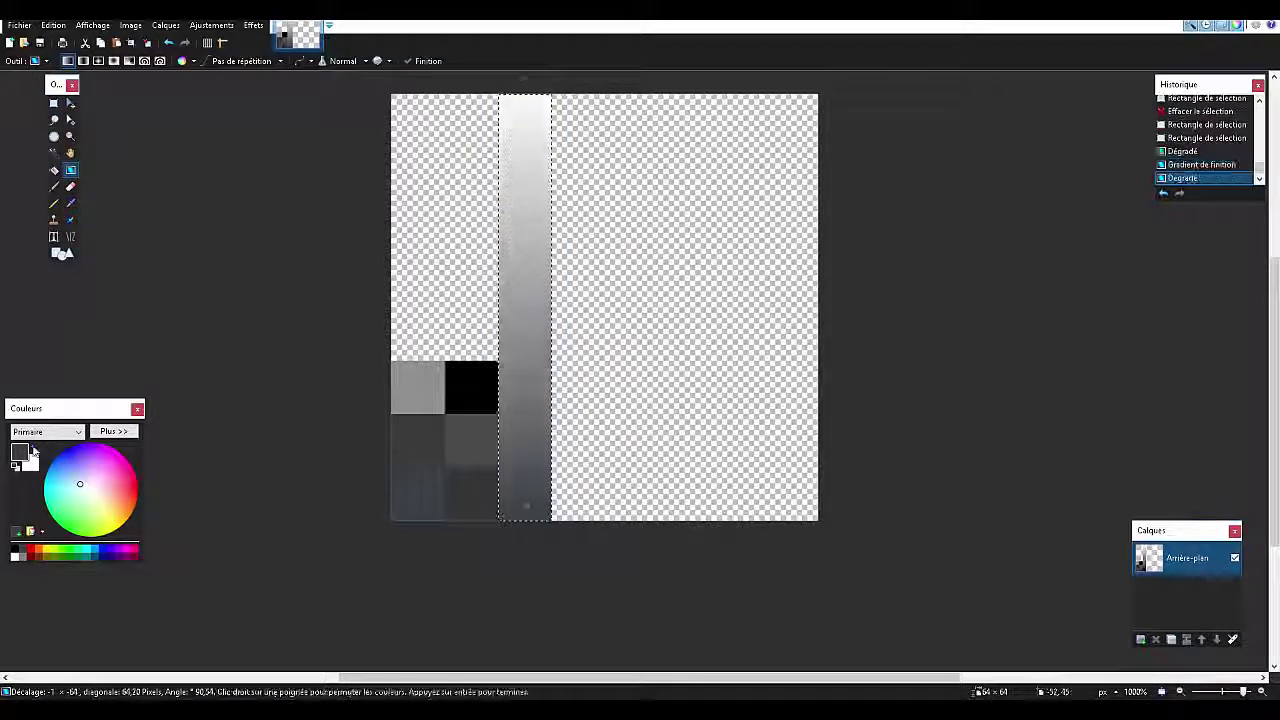
pyautogui.moveTo(525, 100); pyautogui.dragTo(523, 506)
pyautogui.press('k')
pyautogui.press('g')
pyautogui.moveTo(525, 100); pyautogui.dragTo(523, 507)
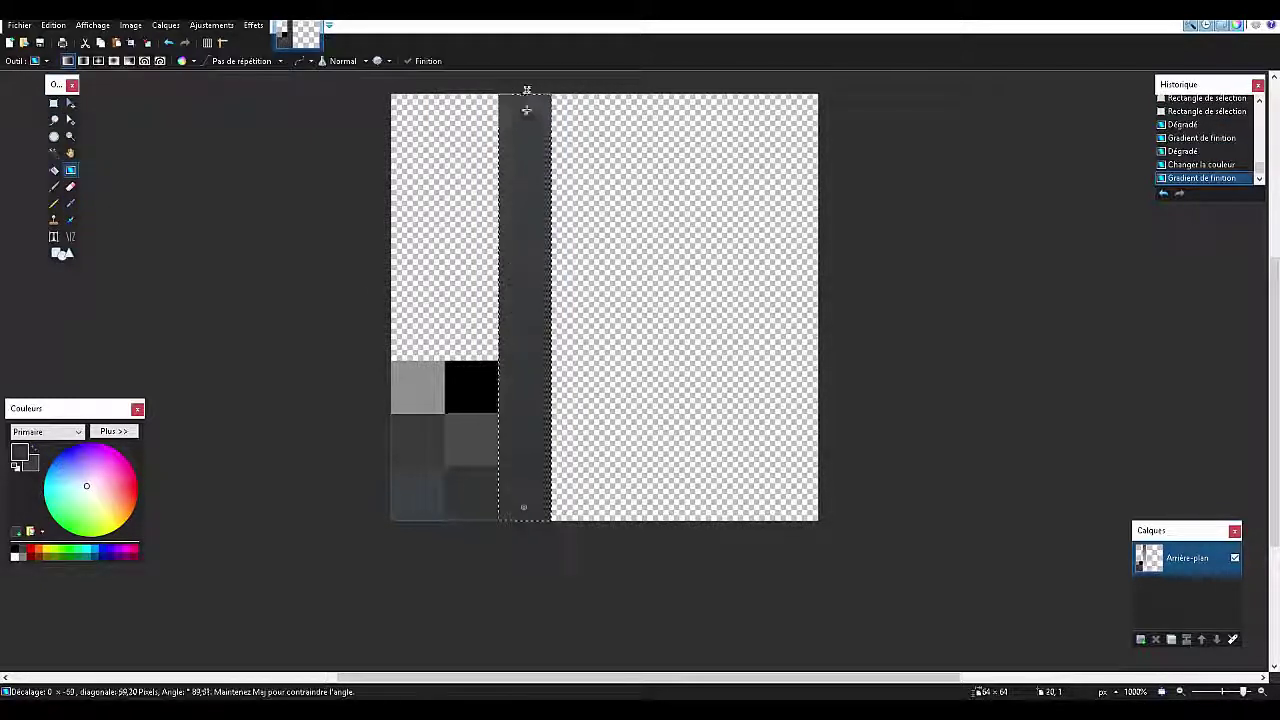
pyautogui.press('s')
pyautogui.hotkey('alt', 'Tab')
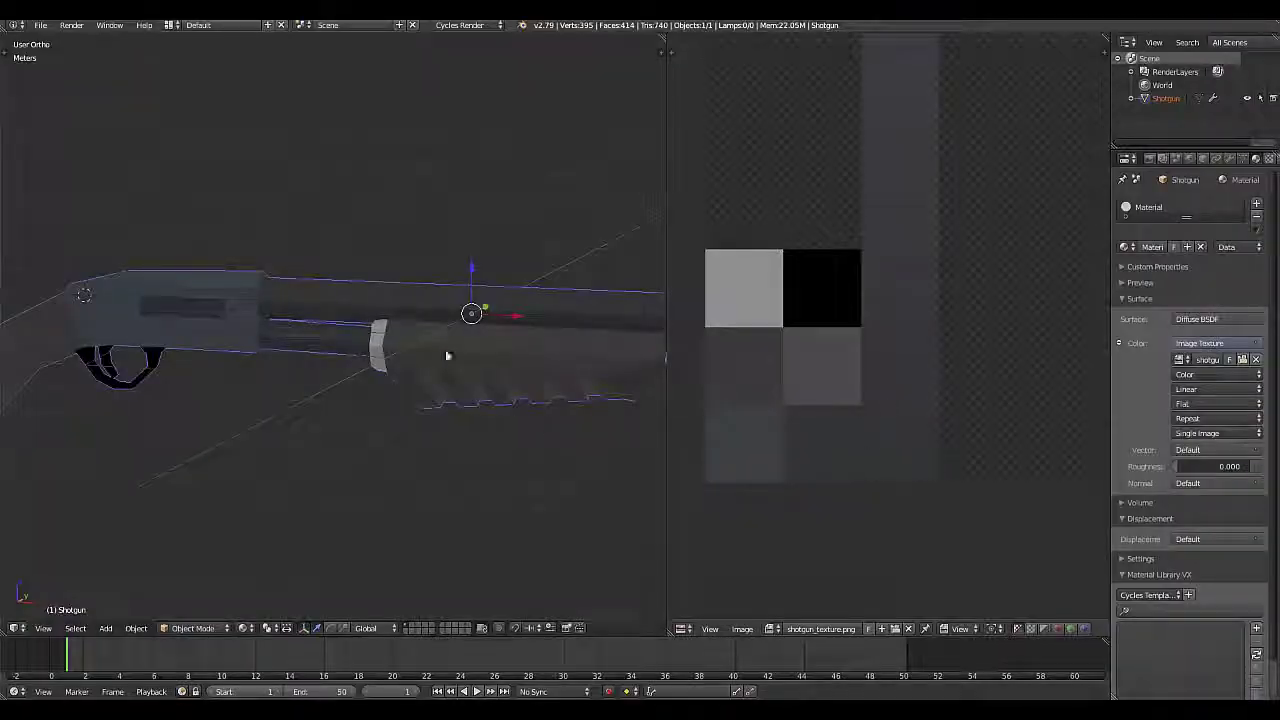
# Reload the texture, preview the shotgun in rendered shading, and orbit around it
pyautogui.hotkey('alt', 'r')
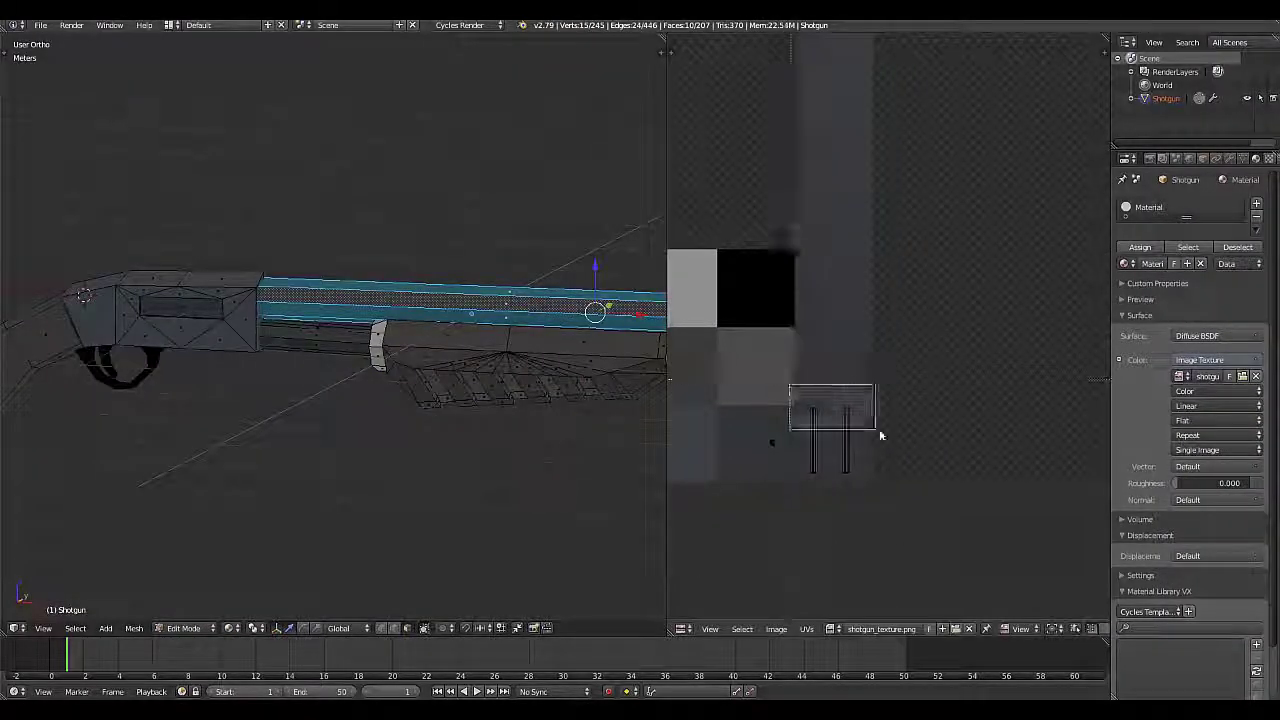
pyautogui.press('Tab')
pyautogui.hotkey('shift', 'z')
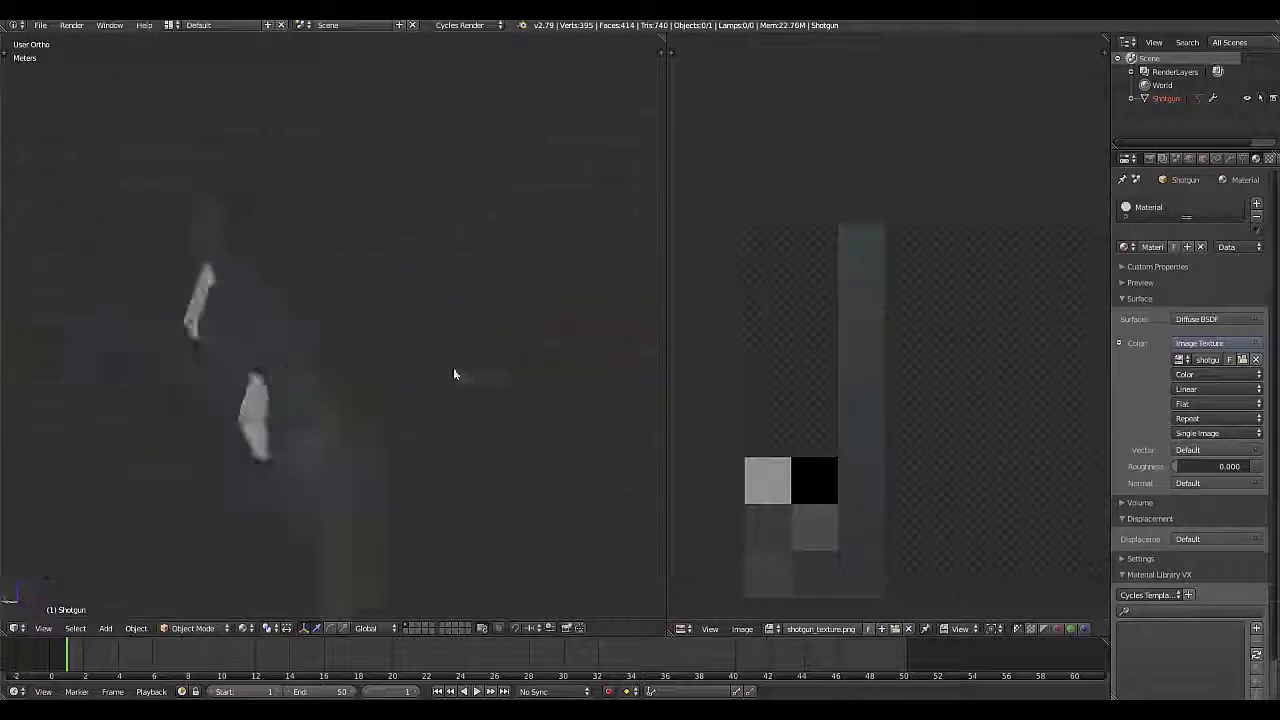
pyautogui.press('Tab')
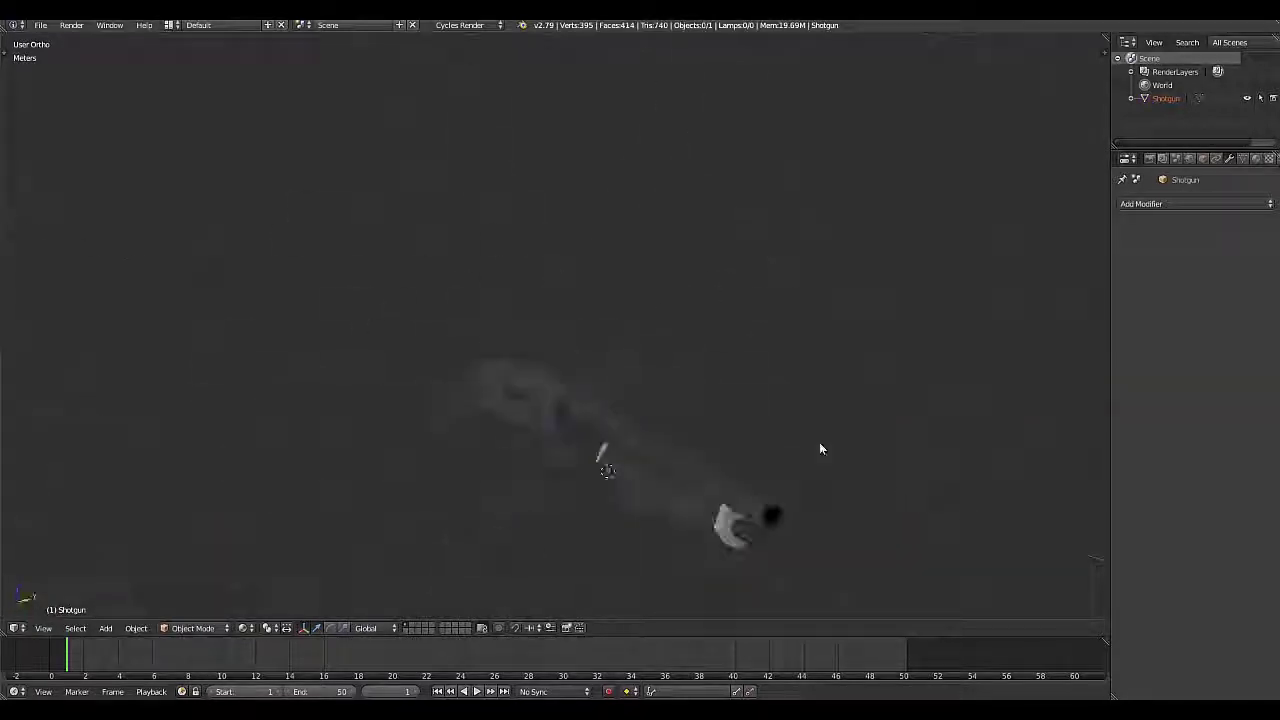
pyautogui.moveTo(819, 449); pyautogui.dragTo(618, 455, button='middle')
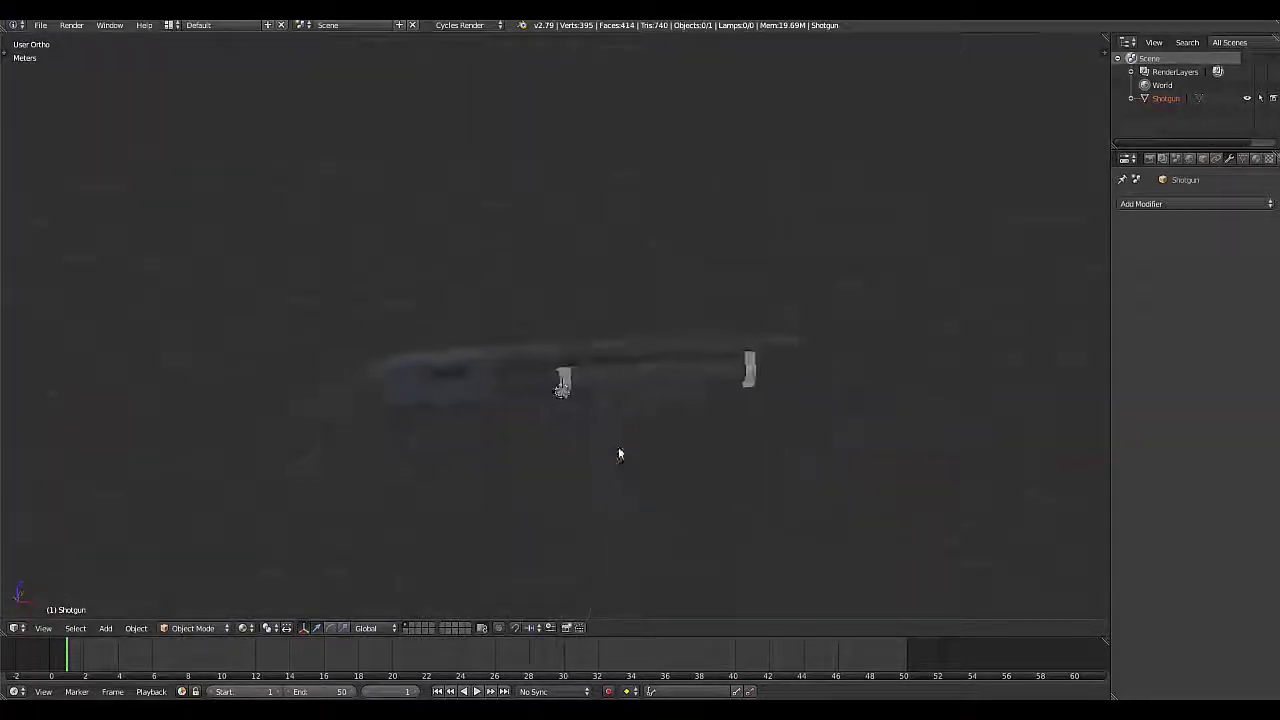